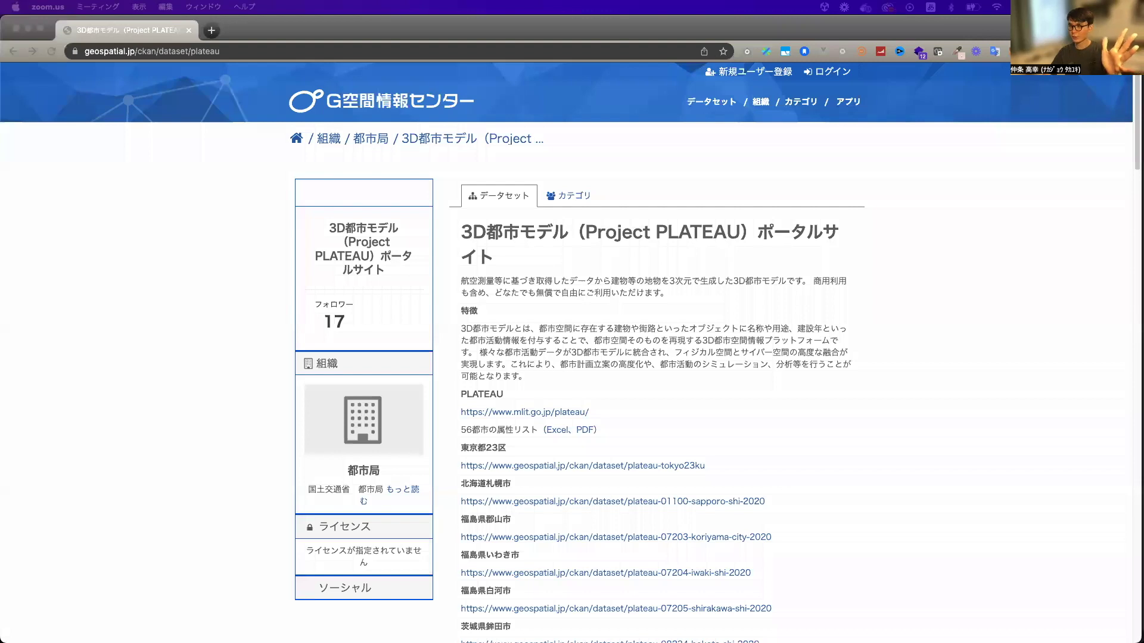
Step: Highlight the portal title and the Tokyo 23 wards and Sapporo entries in the city list
{"action": "left_click", "coordinate": [471, 236]}
{"action": "mouse_move", "coordinate": [463, 232]}
{"action": "left_mouse_down"}
{"action": "mouse_move", "coordinate": [739, 231]}
{"action": "mouse_move", "coordinate": [789, 253]}
{"action": "left_mouse_up"}
{"action": "left_click", "coordinate": [513, 259]}
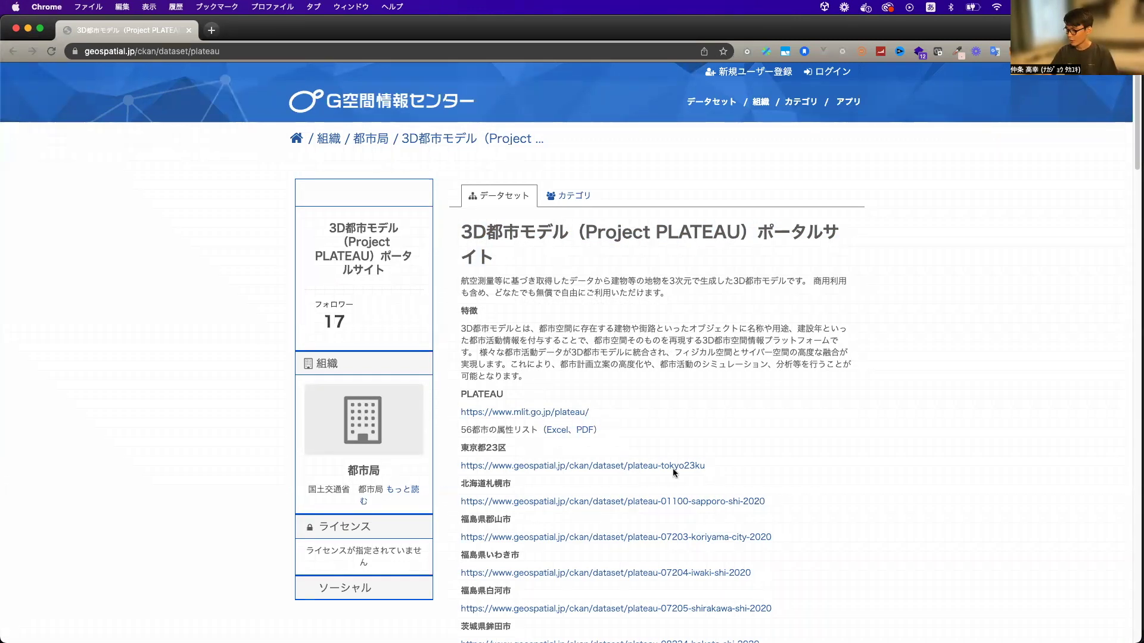
{"action": "mouse_move", "coordinate": [727, 471]}
{"action": "left_mouse_down"}
{"action": "mouse_move", "coordinate": [461, 446]}
{"action": "mouse_move", "coordinate": [905, 443]}
{"action": "left_mouse_up"}
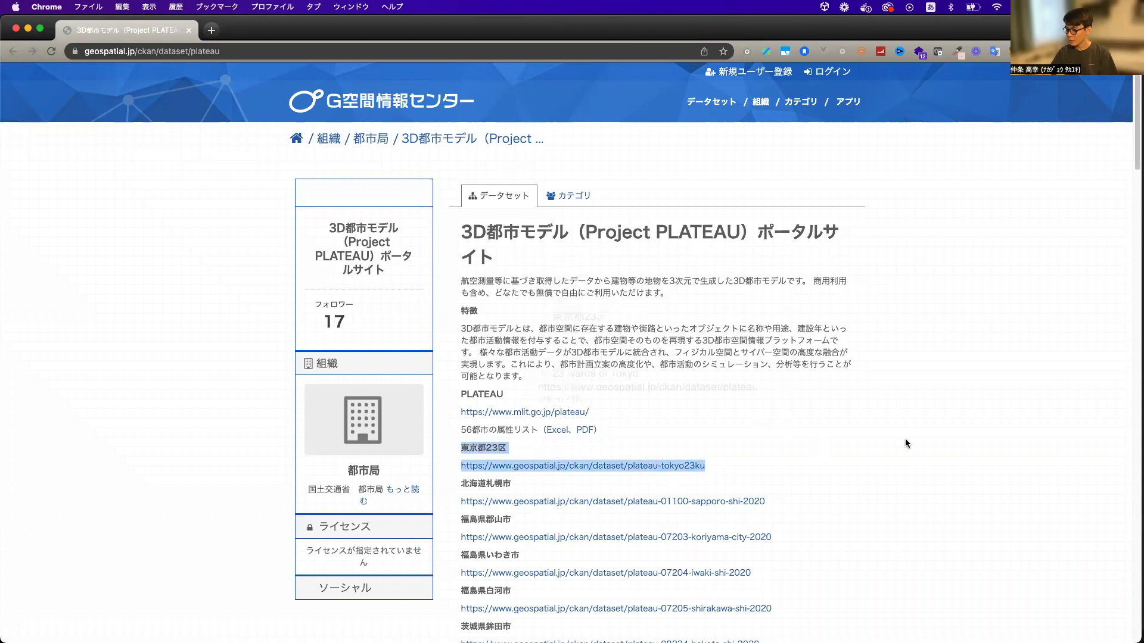
{"action": "left_click_drag", "start_coordinate": [767, 502], "coordinate": [462, 483]}
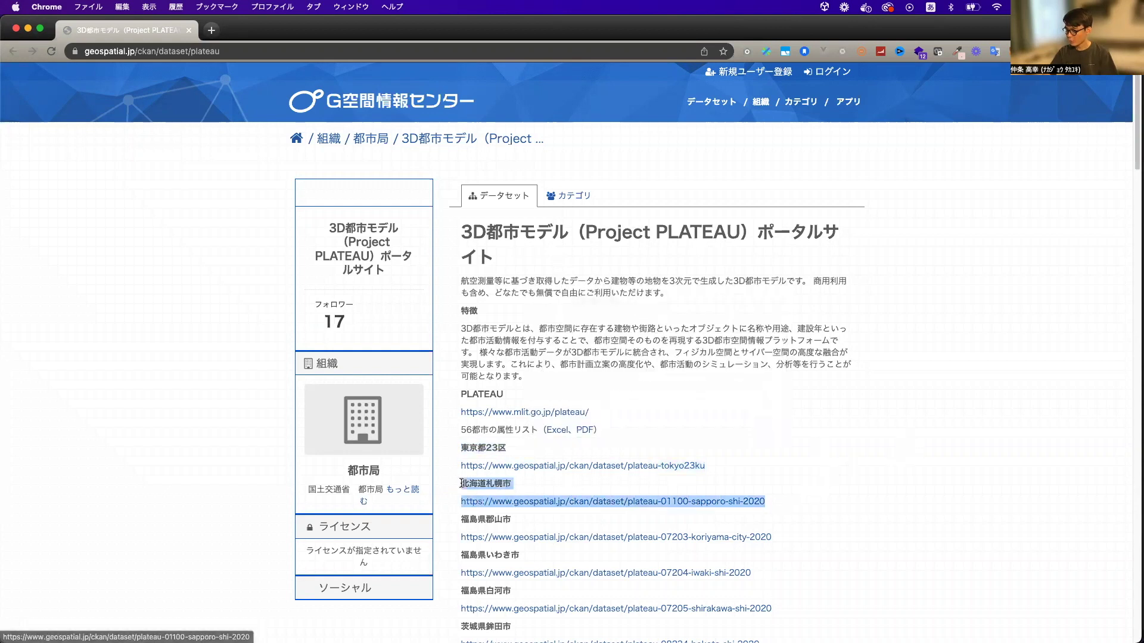
{"action": "left_click_drag", "start_coordinate": [513, 519], "coordinate": [461, 519]}
Step: Browse further down the city list and highlight the Naha entry
{"action": "scroll", "coordinate": [898, 520], "scroll_direction": "down", "scroll_amount": 1}
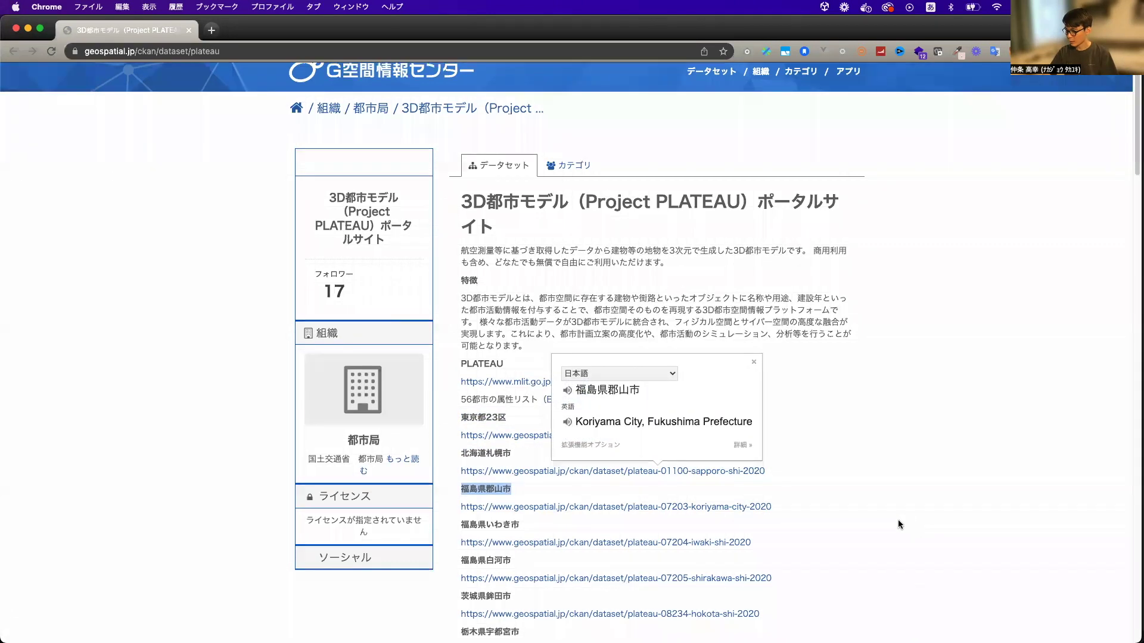
{"action": "scroll", "coordinate": [898, 519], "scroll_direction": "down", "scroll_amount": 15}
{"action": "scroll", "coordinate": [899, 518], "scroll_direction": "down", "scroll_amount": 5}
{"action": "scroll", "coordinate": [867, 525], "scroll_direction": "down", "scroll_amount": 5}
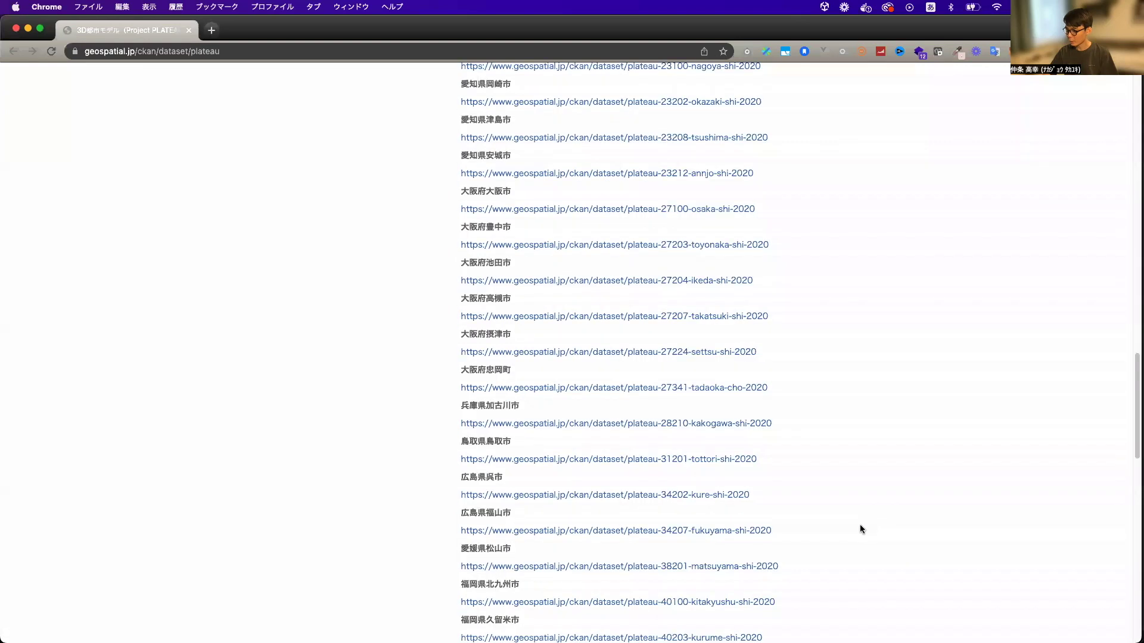
{"action": "scroll", "coordinate": [840, 512], "scroll_direction": "down", "scroll_amount": 15}
{"action": "left_click_drag", "start_coordinate": [770, 452], "coordinate": [463, 433]}
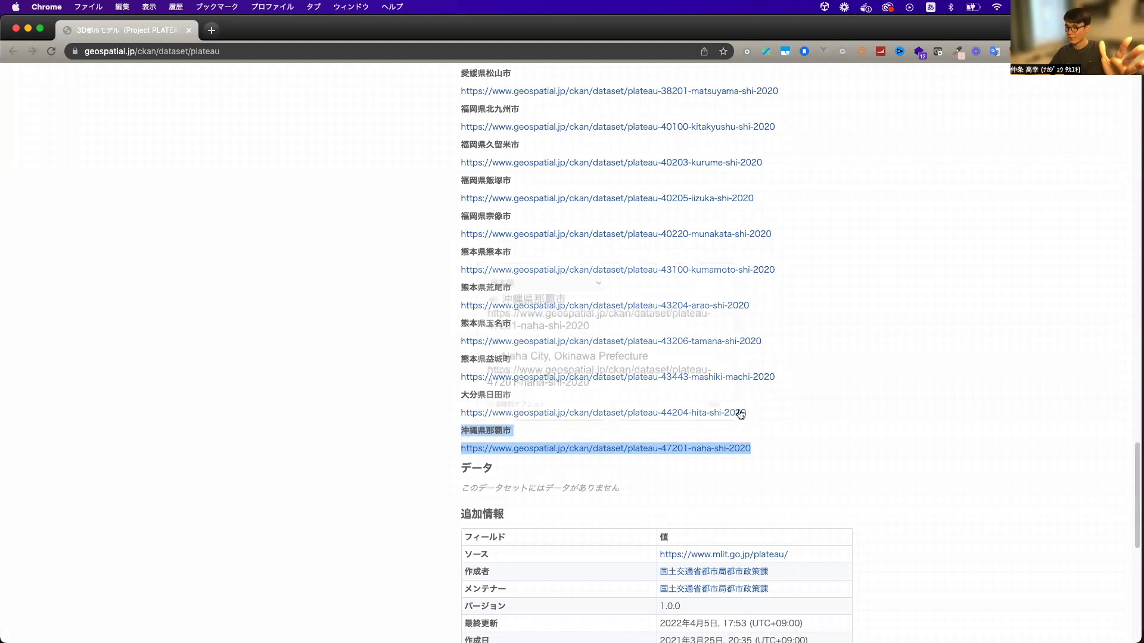
{"action": "left_click", "coordinate": [817, 397]}
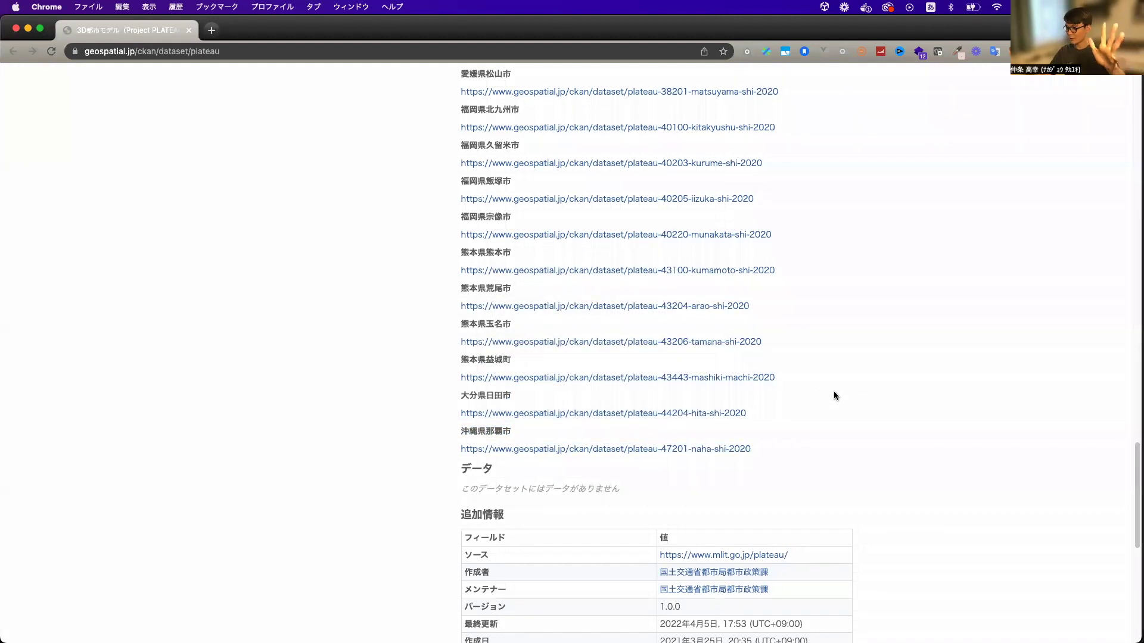
Step: Back at the top, open the plateau-tokyo23ku dataset page in a new tab
{"action": "scroll", "coordinate": [834, 393], "scroll_direction": "up", "scroll_amount": 15}
{"action": "scroll", "coordinate": [834, 393], "scroll_direction": "up", "scroll_amount": 10}
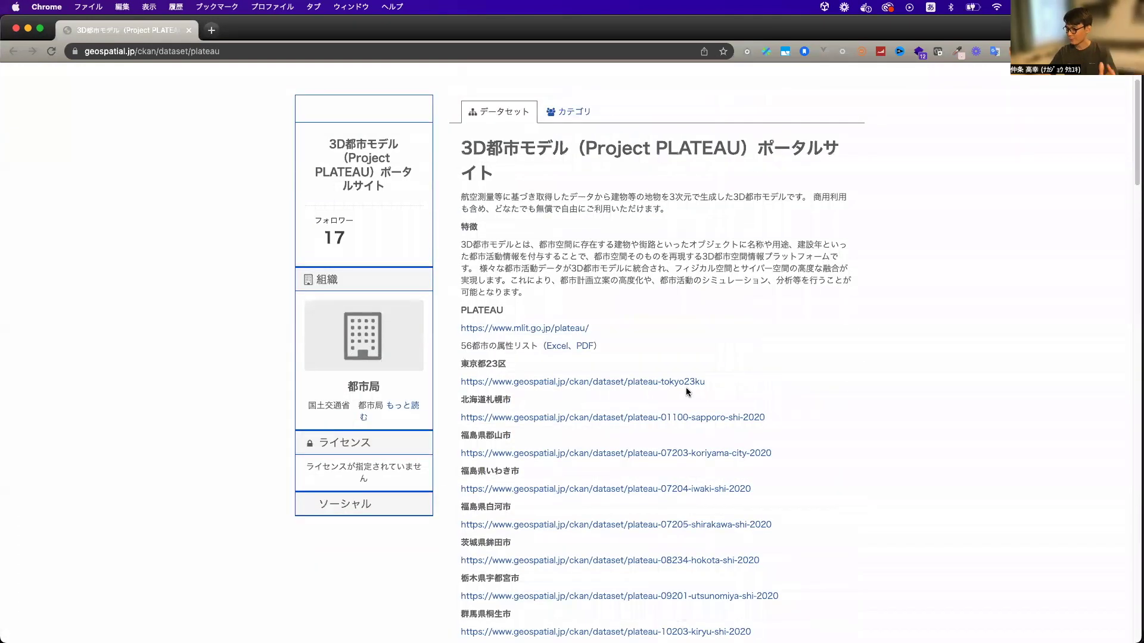
{"action": "left_click", "coordinate": [665, 383]}
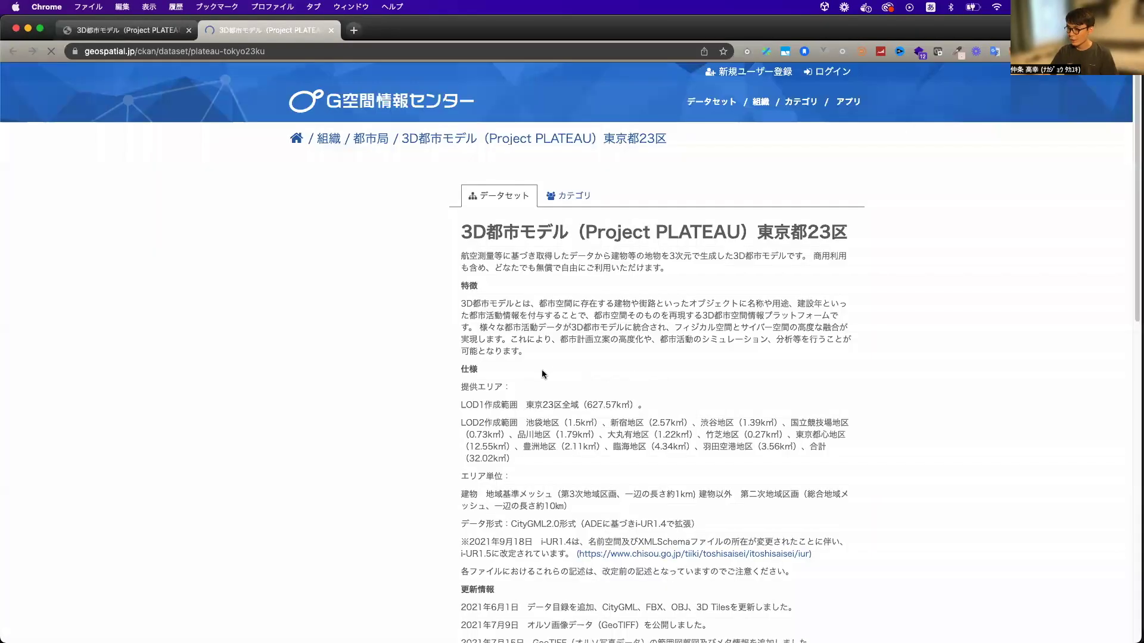
Step: Note the 2.8GB FBX resource size in the データ section, then switch to the Finder FBX folder
{"action": "scroll", "coordinate": [515, 394], "scroll_direction": "down", "scroll_amount": 1}
{"action": "scroll", "coordinate": [575, 428], "scroll_direction": "down", "scroll_amount": 4}
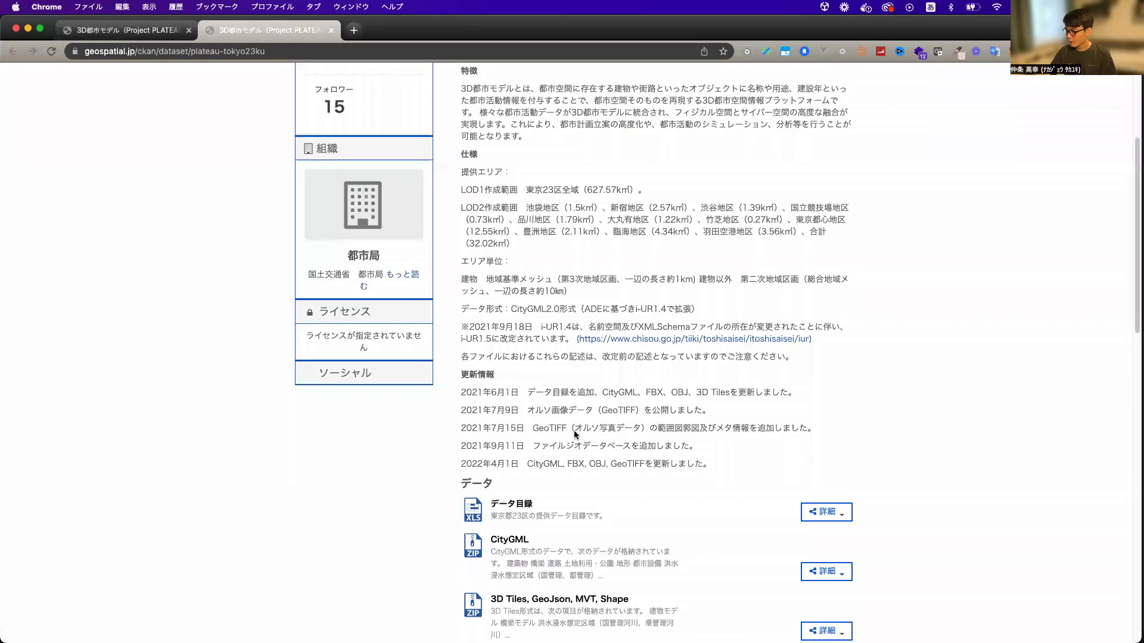
{"action": "scroll", "coordinate": [578, 432], "scroll_direction": "down", "scroll_amount": 1}
{"action": "scroll", "coordinate": [577, 434], "scroll_direction": "down", "scroll_amount": 2}
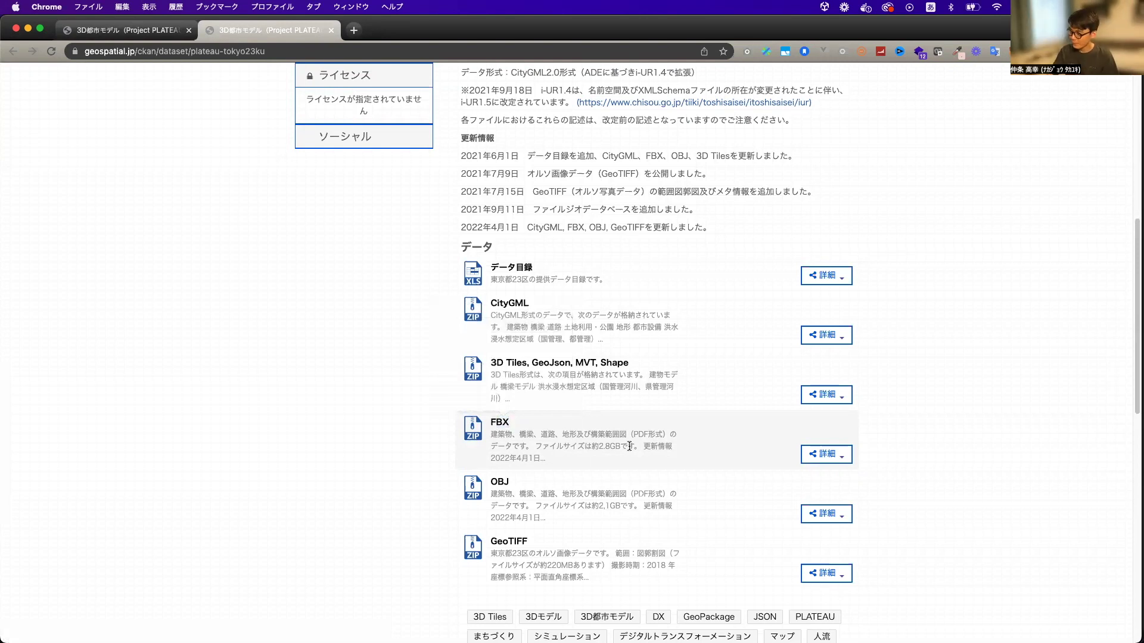
{"action": "left_click_drag", "start_coordinate": [620, 446], "coordinate": [597, 446]}
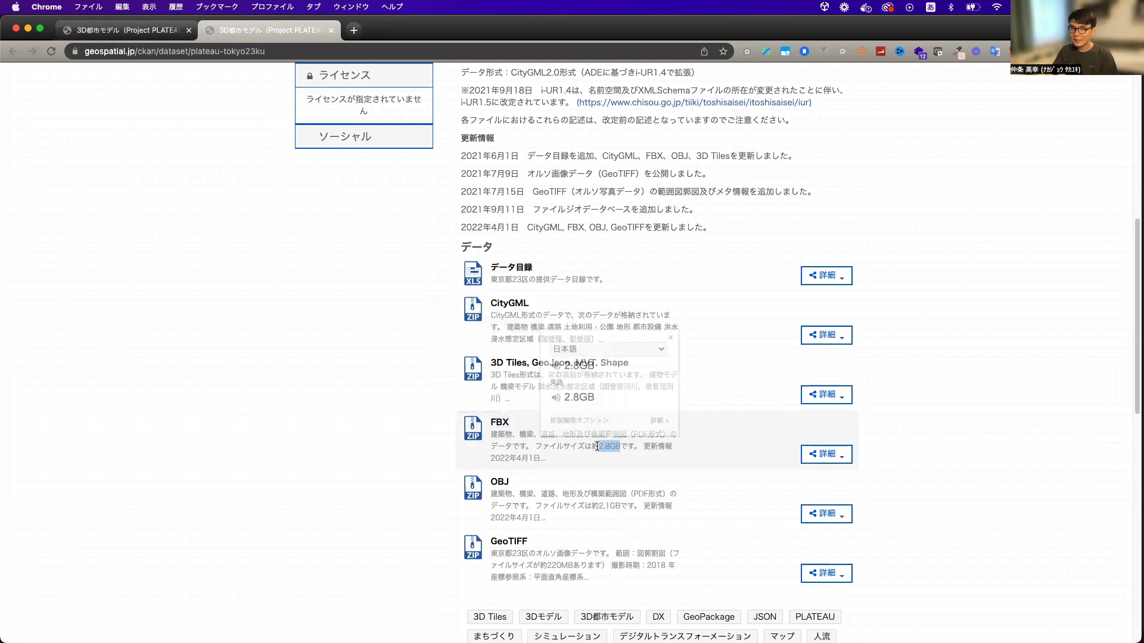
{"action": "left_click", "coordinate": [659, 443]}
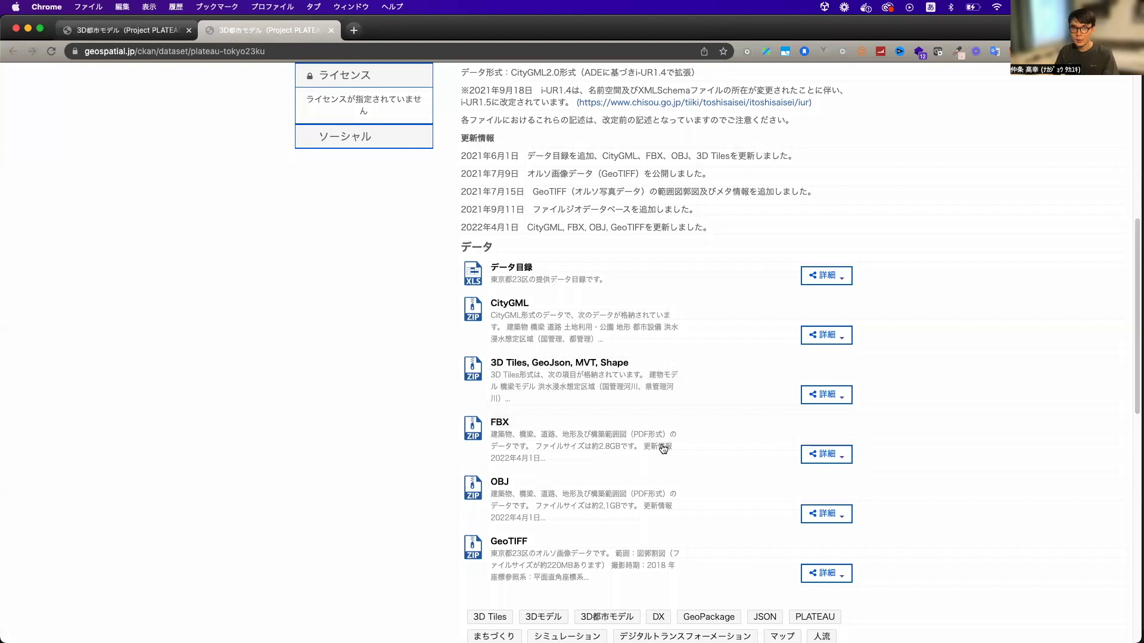
{"action": "key", "text": "super+Tab"}
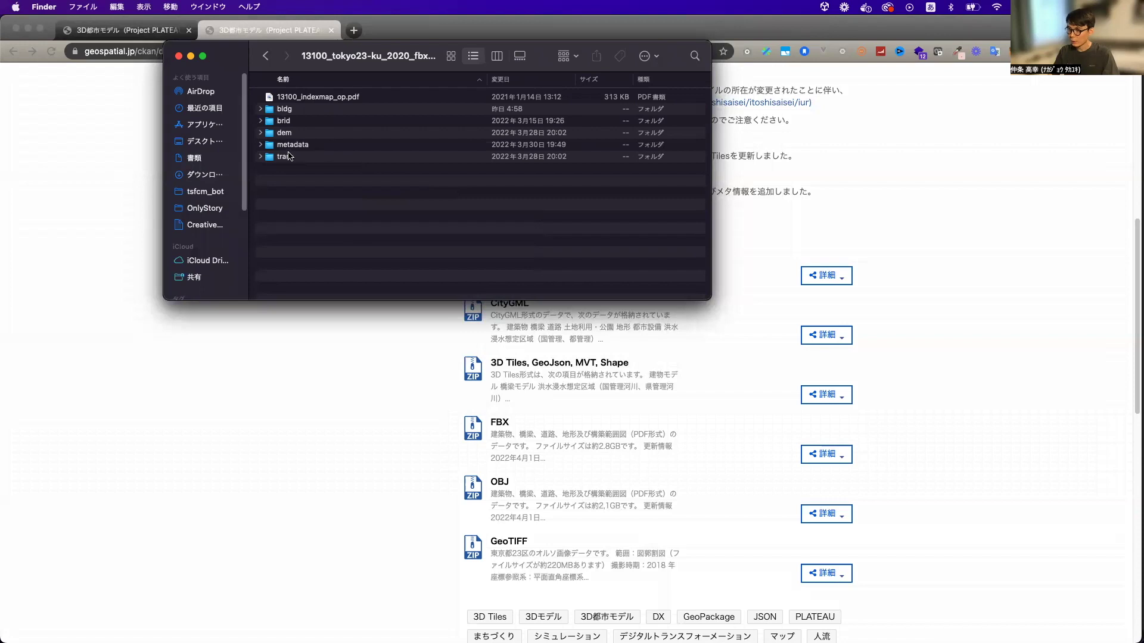
Step: Open 13100_indexmap_op.pdf in Preview
{"action": "double_click", "coordinate": [324, 97]}
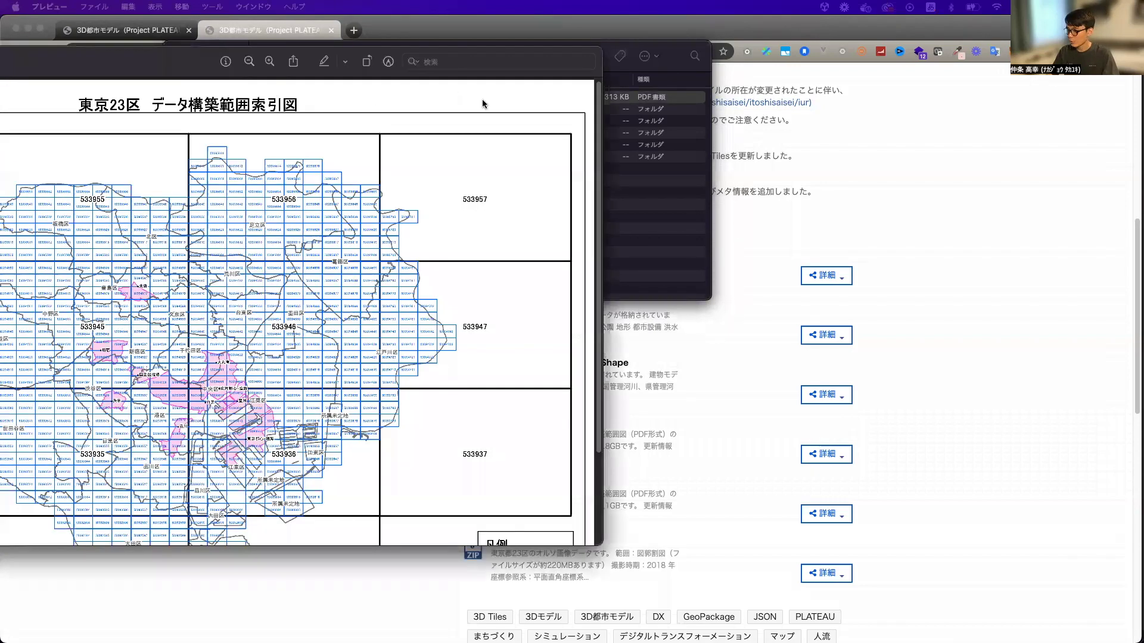
{"action": "scroll", "coordinate": [546, 243], "scroll_direction": "down", "scroll_amount": 1}
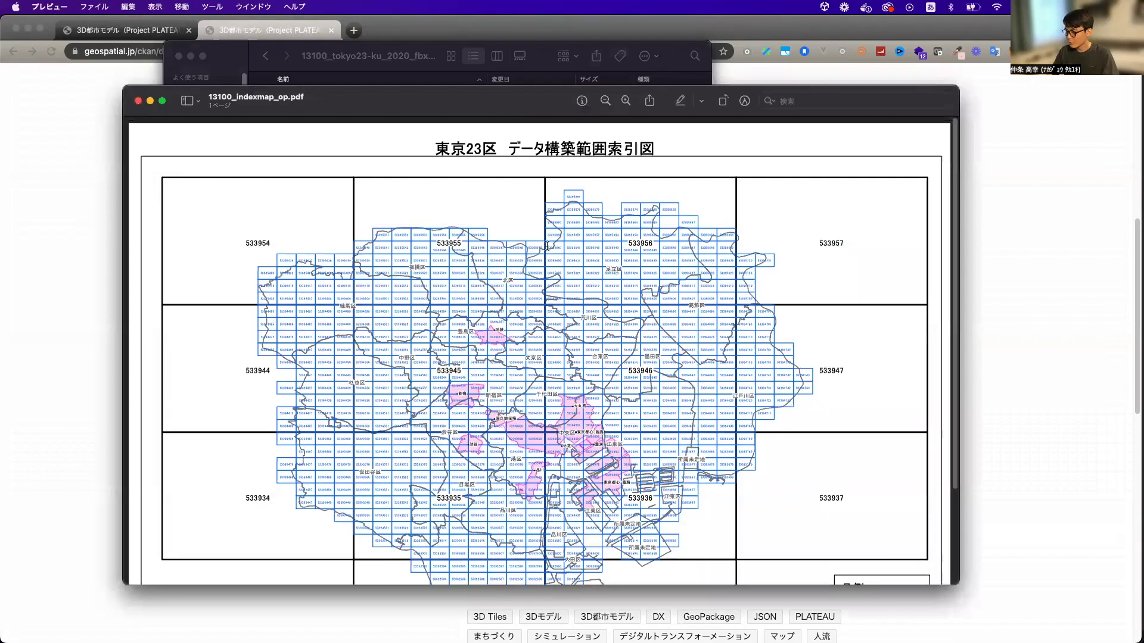
{"action": "scroll", "coordinate": [524, 370], "scroll_direction": "up", "scroll_amount": 1, "text": "ctrl"}
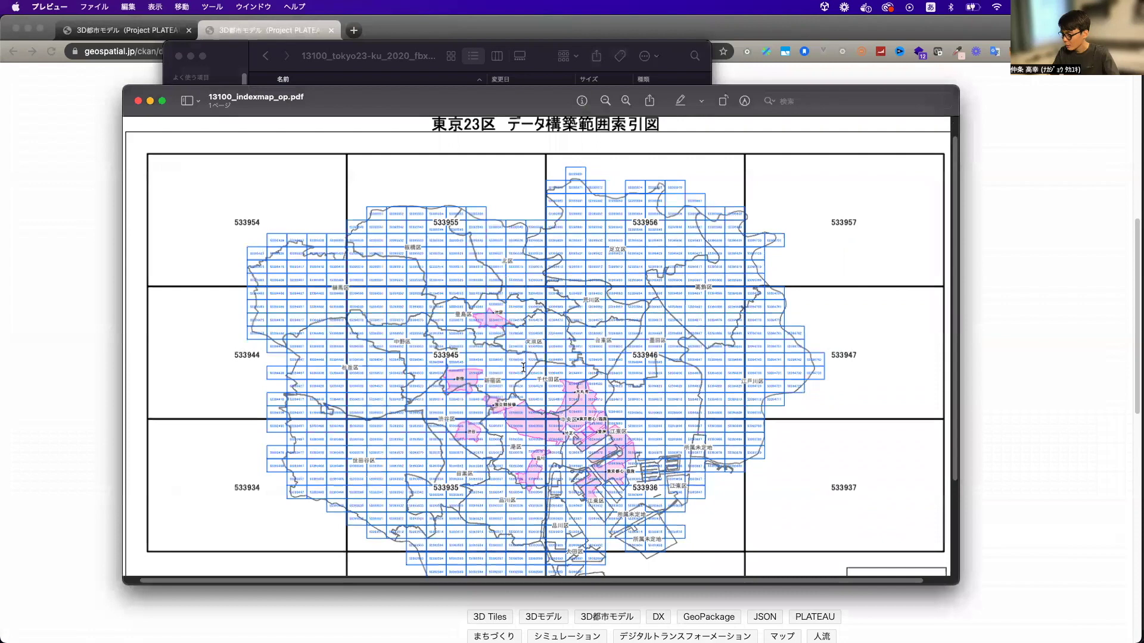
{"action": "scroll", "coordinate": [523, 368], "scroll_direction": "up", "scroll_amount": 5, "text": "ctrl"}
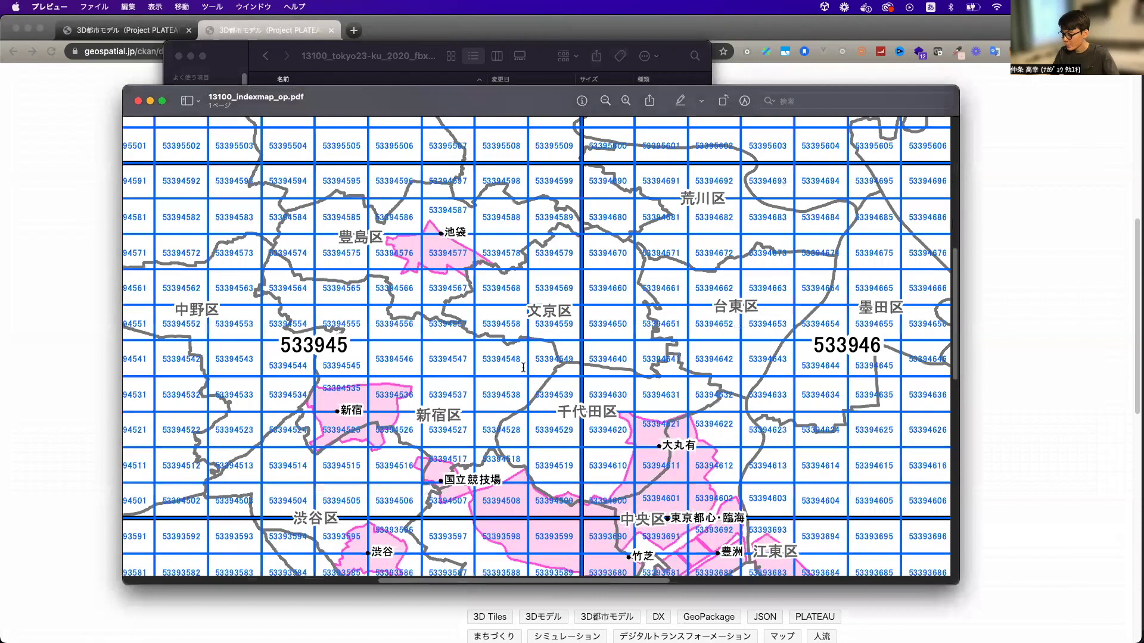
{"action": "scroll", "coordinate": [461, 408], "scroll_direction": "down", "scroll_amount": 5}
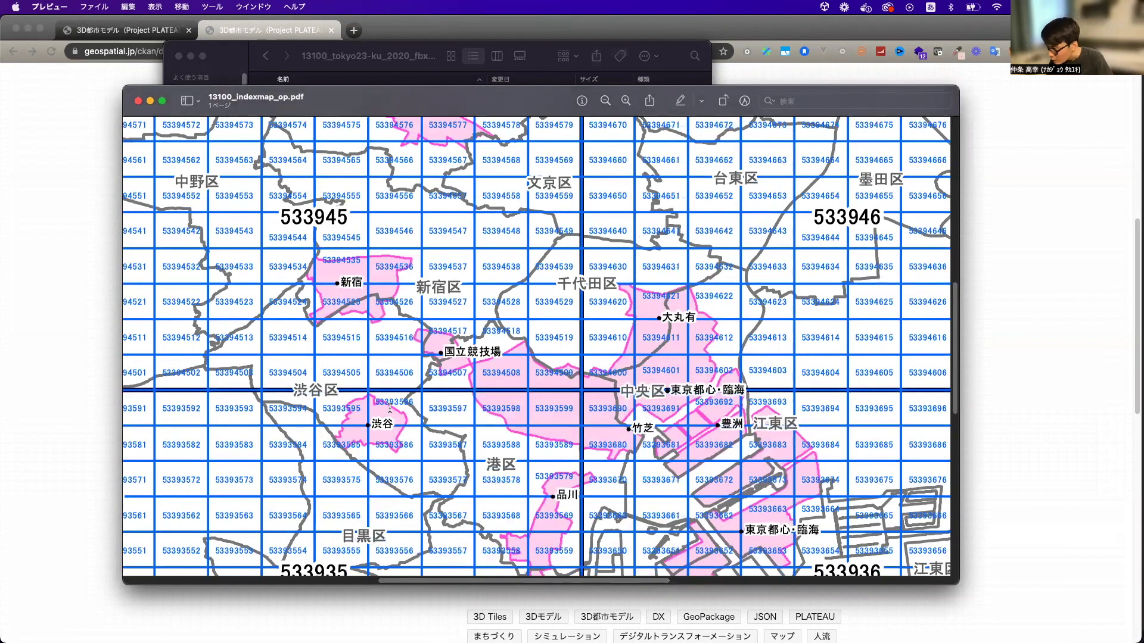
{"action": "scroll", "coordinate": [395, 406], "scroll_direction": "up", "scroll_amount": 2, "text": "ctrl"}
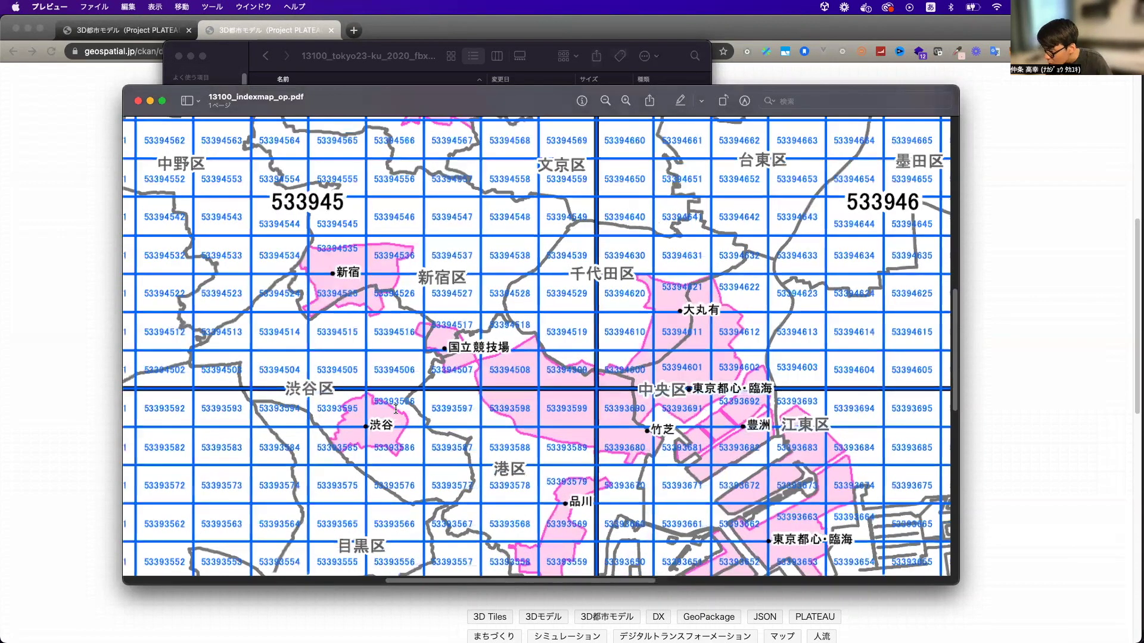
{"action": "scroll", "coordinate": [395, 410], "scroll_direction": "up", "scroll_amount": 5, "text": "ctrl"}
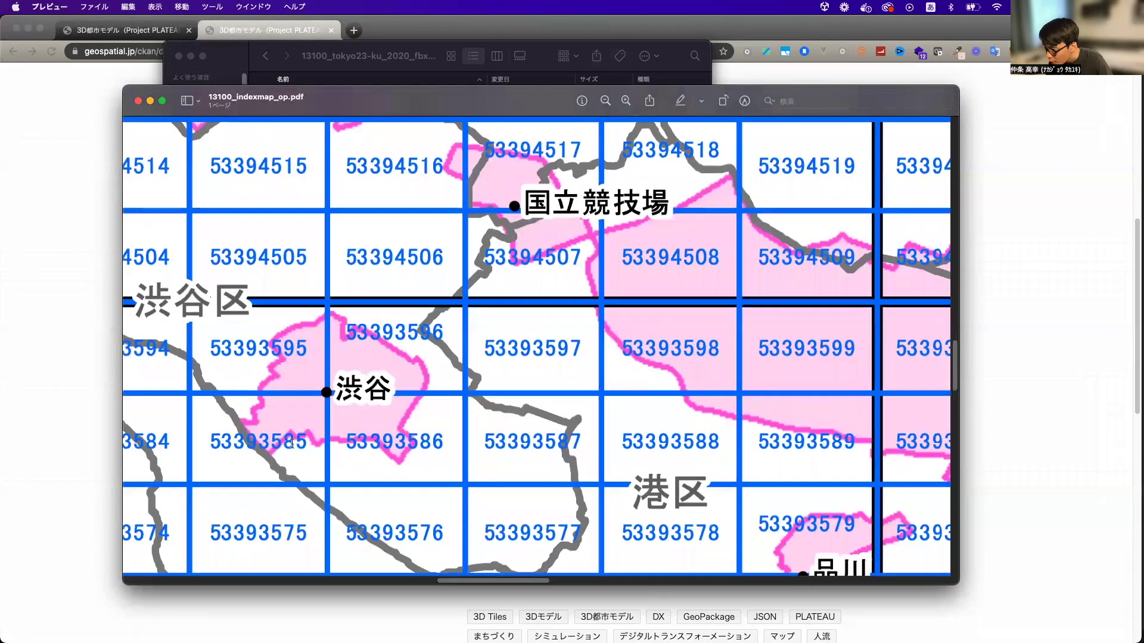
Step: Zoom into the Shinjuku tiles 53394535 and 53394525, then return to Finder
{"action": "scroll", "coordinate": [367, 393], "scroll_direction": "up", "scroll_amount": 1}
{"action": "scroll", "coordinate": [367, 393], "scroll_direction": "up", "scroll_amount": 3}
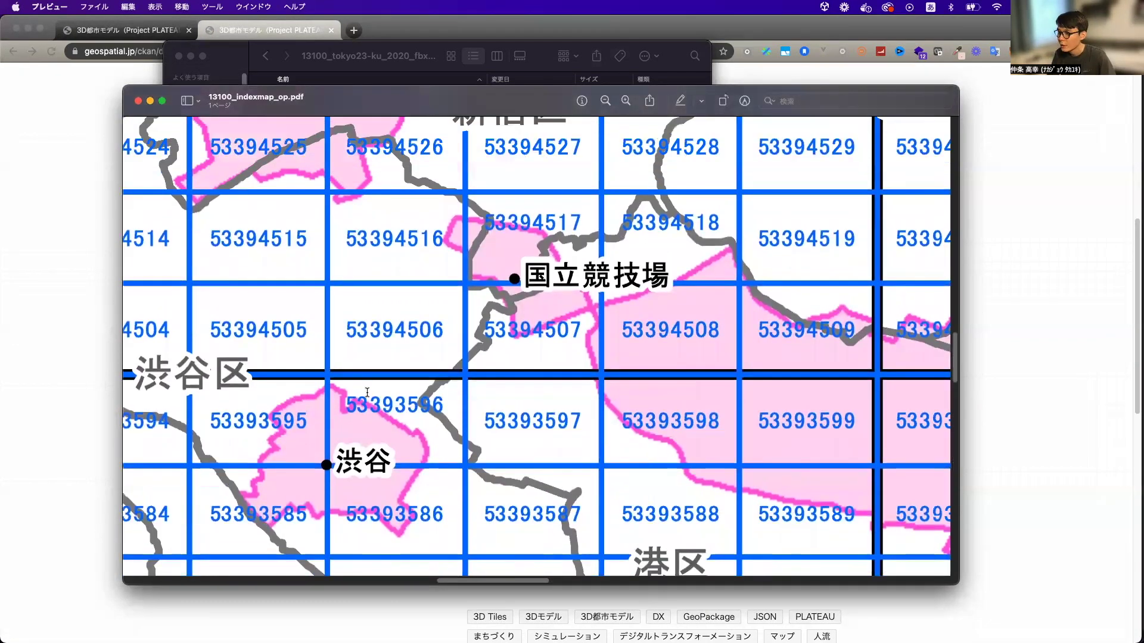
{"action": "scroll", "coordinate": [372, 369], "scroll_direction": "up", "scroll_amount": 3}
{"action": "scroll", "coordinate": [386, 280], "scroll_direction": "up", "scroll_amount": 4}
{"action": "scroll", "coordinate": [348, 294], "scroll_direction": "up", "scroll_amount": 2}
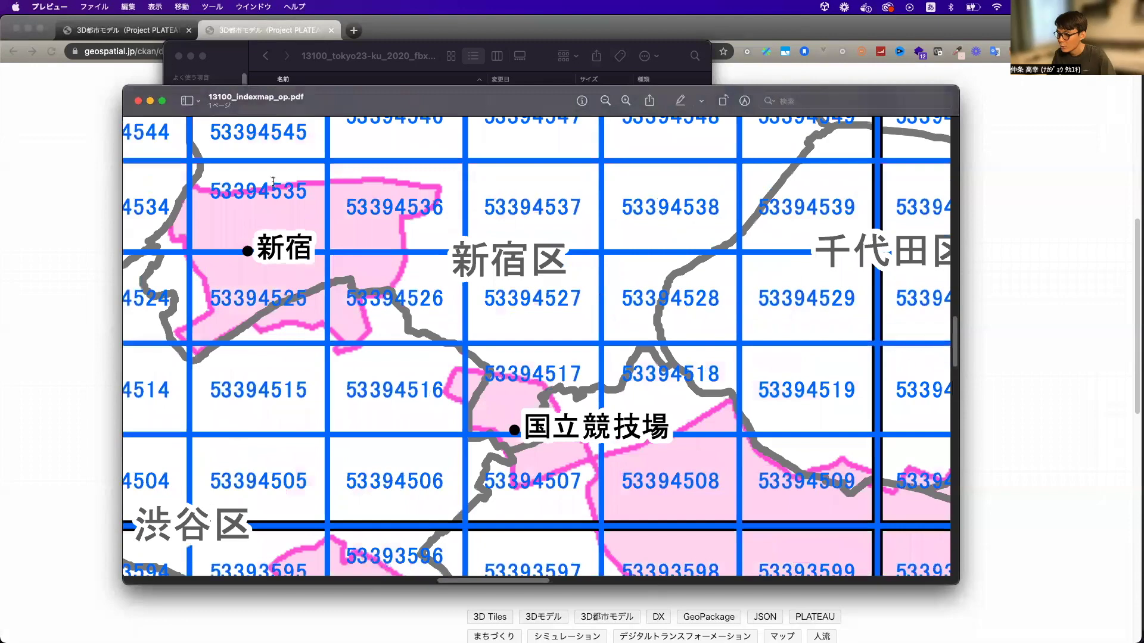
{"action": "scroll", "coordinate": [242, 248], "scroll_direction": "up", "scroll_amount": 3}
{"action": "scroll", "coordinate": [243, 248], "scroll_direction": "up", "scroll_amount": 1}
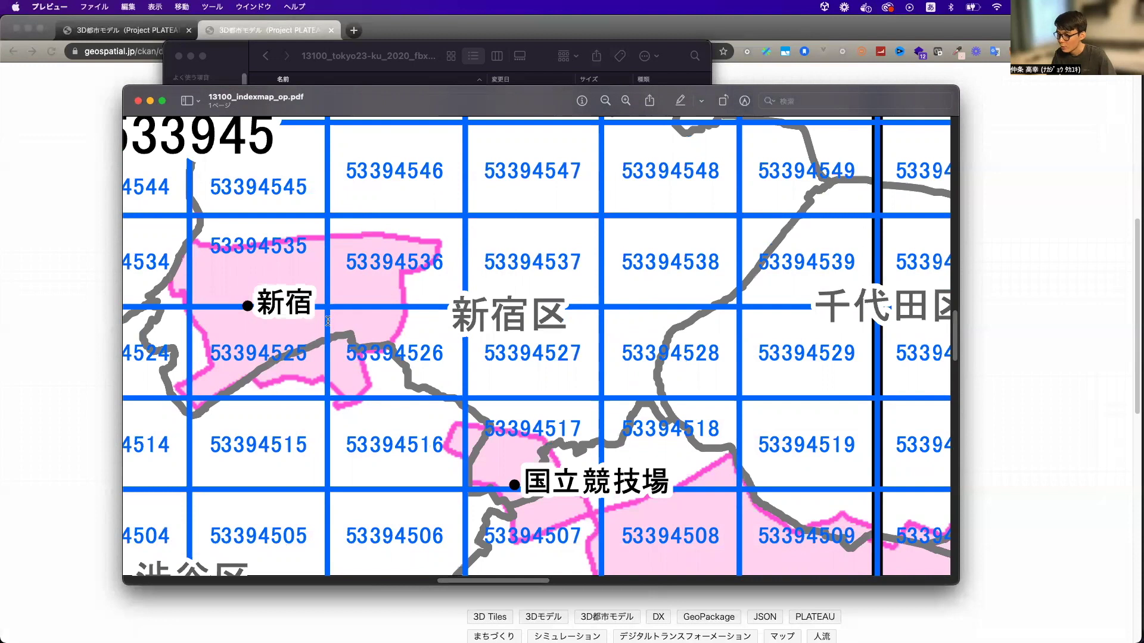
{"action": "scroll", "coordinate": [249, 343], "scroll_direction": "left", "scroll_amount": 1}
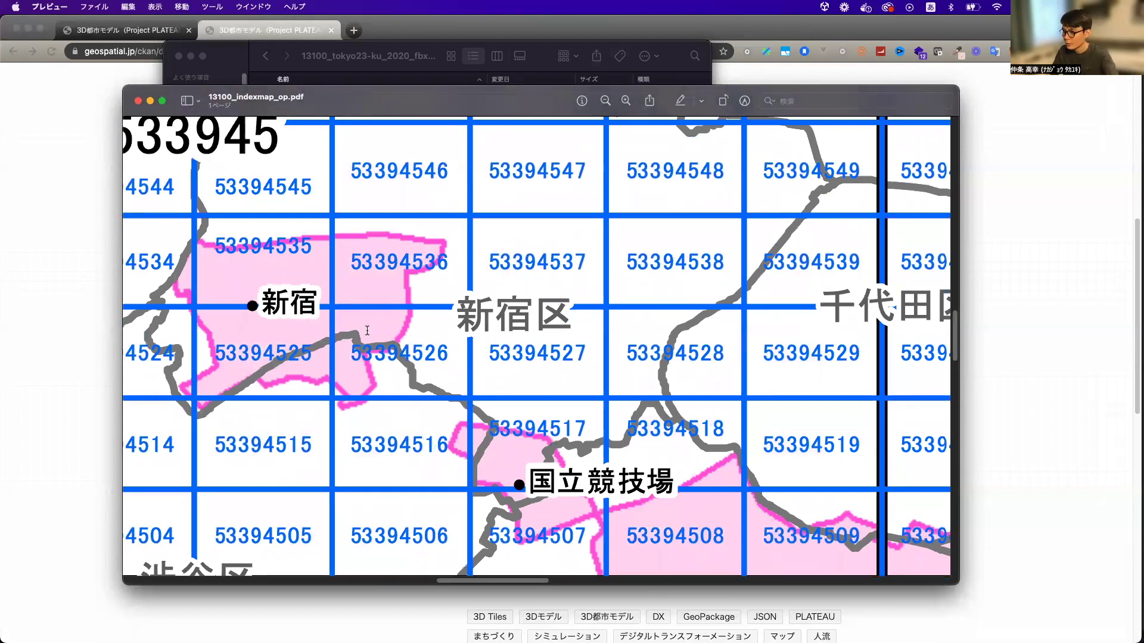
{"action": "key", "text": "super+Tab"}
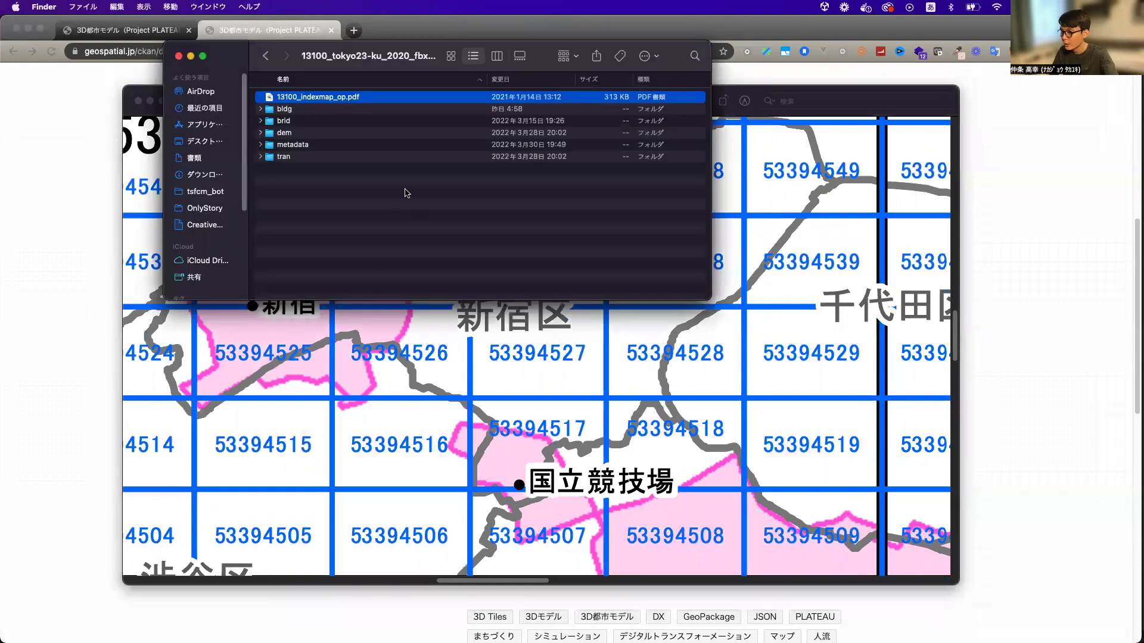
Step: Expand bldg > lod1 and select the 53394535 and 53394536 building tiles
{"action": "left_click", "coordinate": [261, 111]}
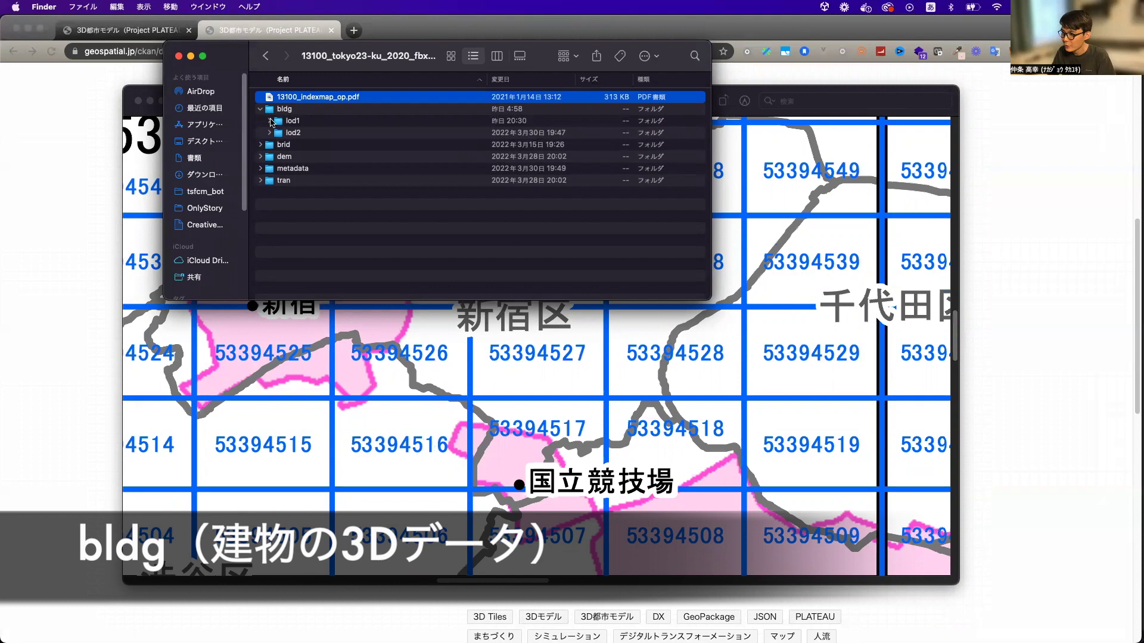
{"action": "left_click", "coordinate": [270, 121]}
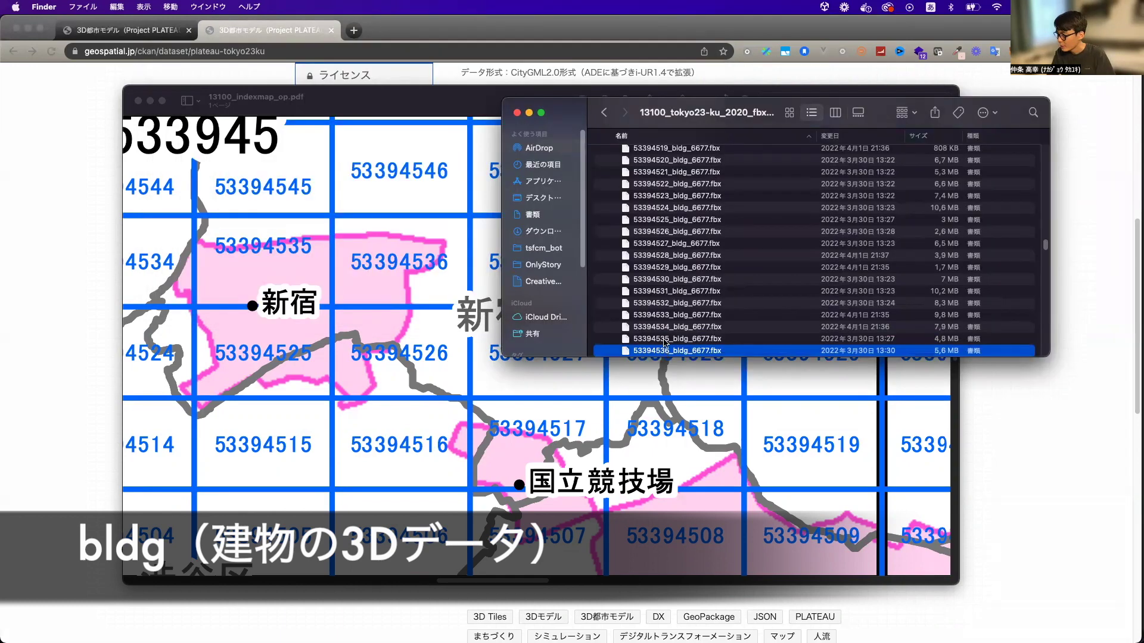
{"action": "left_click", "coordinate": [659, 341]}
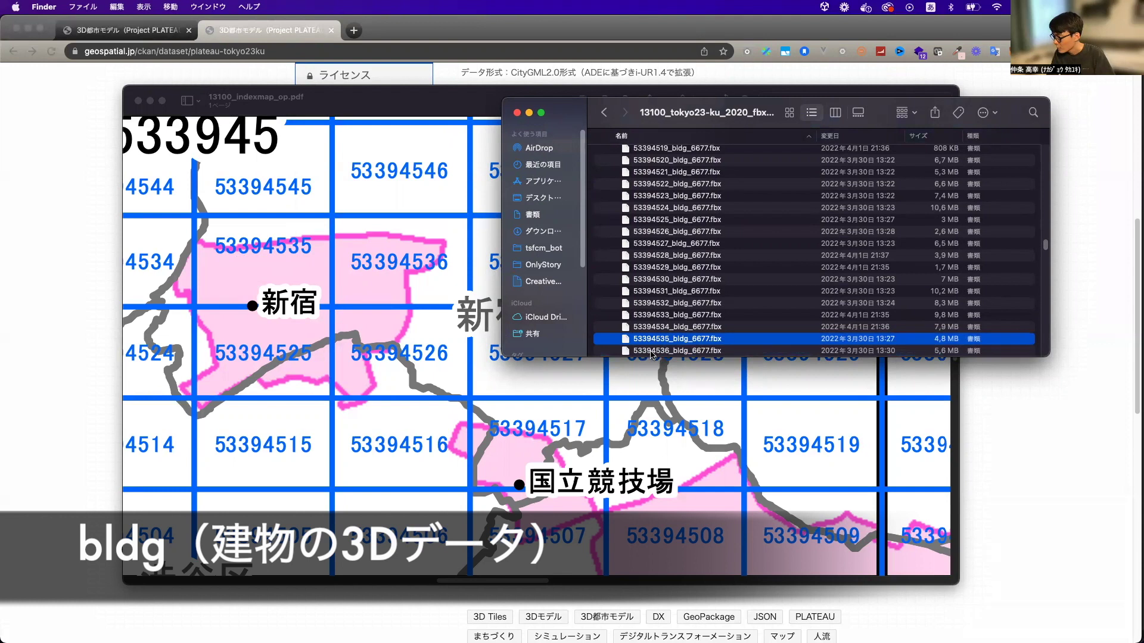
{"action": "left_click", "coordinate": [664, 351]}
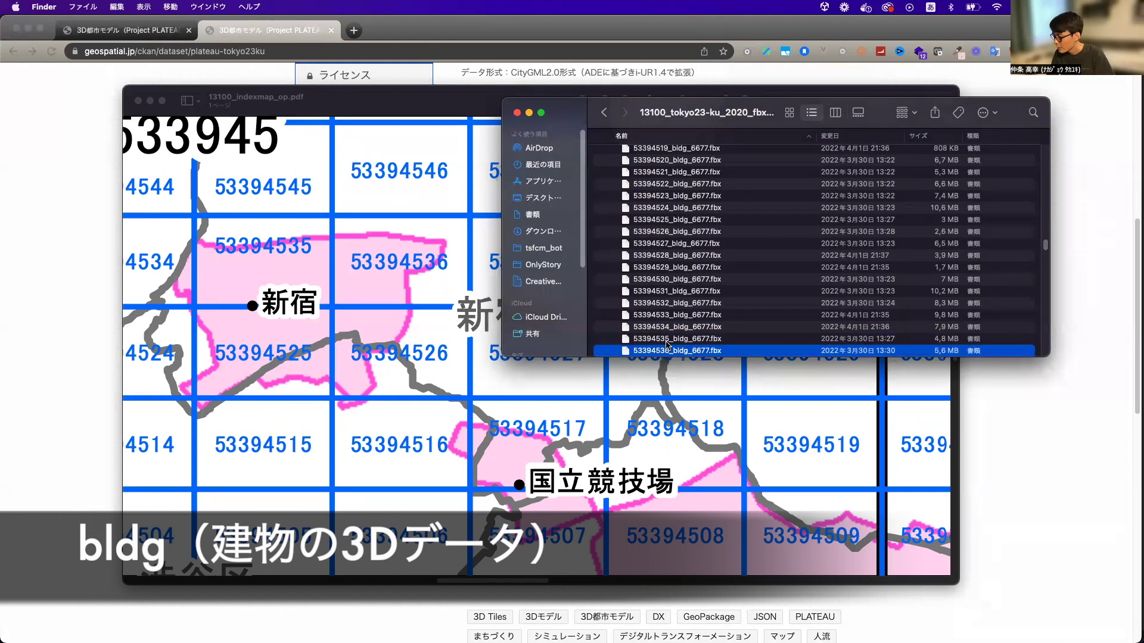
{"action": "left_click", "coordinate": [667, 342], "text": "shift"}
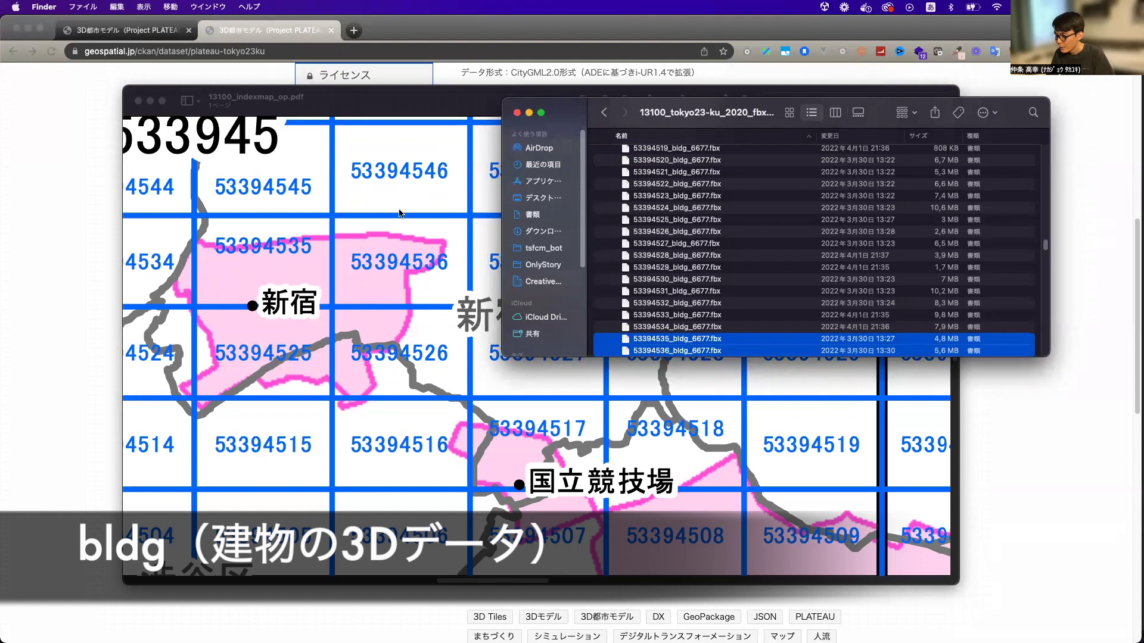
Step: Extend the selection to 53394525, 53394526, 53394535 and 53394536 _bldg_6677.fbx
{"action": "scroll", "coordinate": [662, 256], "scroll_direction": "up", "scroll_amount": 1}
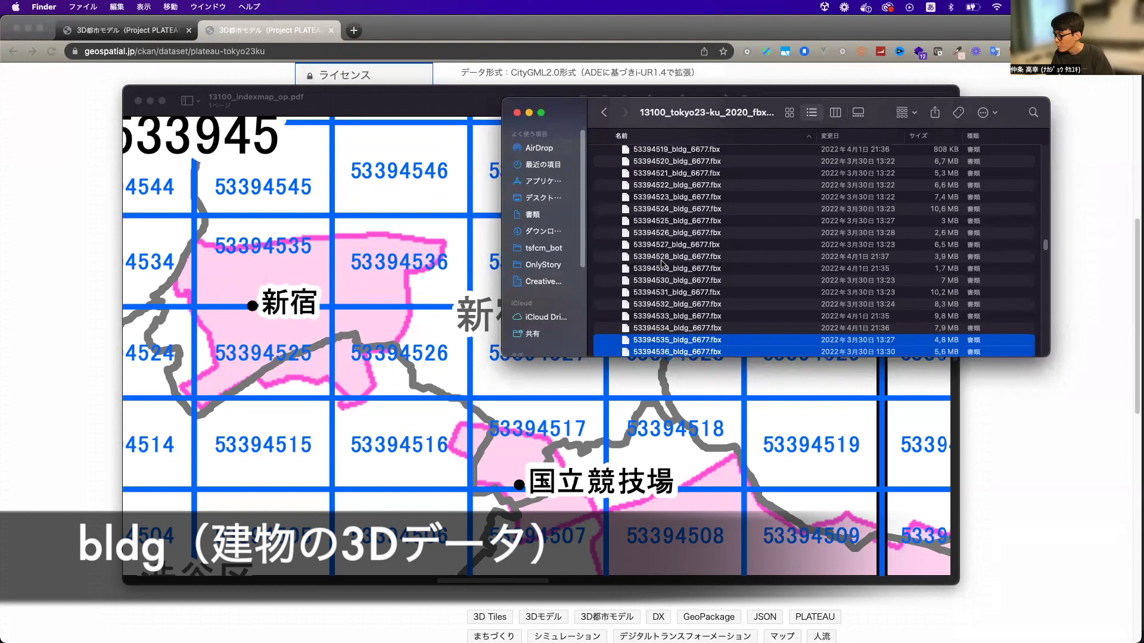
{"action": "left_click", "coordinate": [660, 221]}
{"action": "left_click", "coordinate": [662, 234], "text": "shift"}
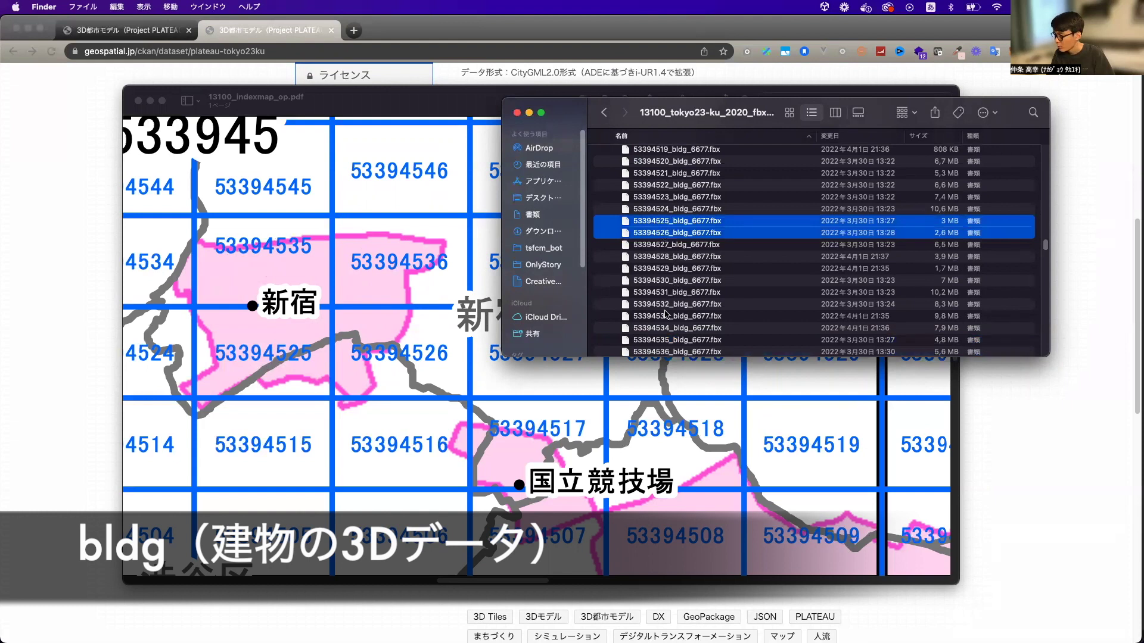
{"action": "left_click", "coordinate": [661, 340], "text": "super"}
{"action": "left_click", "coordinate": [661, 353], "text": "super"}
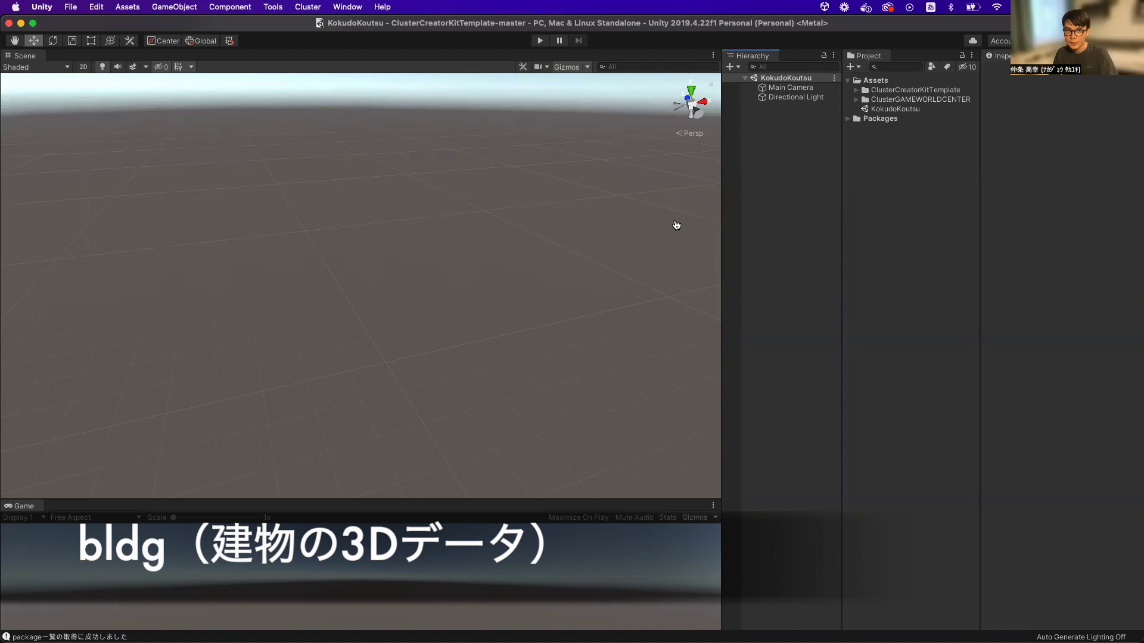
Step: Import the four selected bldg_6677 FBX tiles into the Unity Assets folder
{"action": "key", "text": "super+Tab"}
{"action": "left_click_drag", "start_coordinate": [719, 130], "coordinate": [348, 121]}
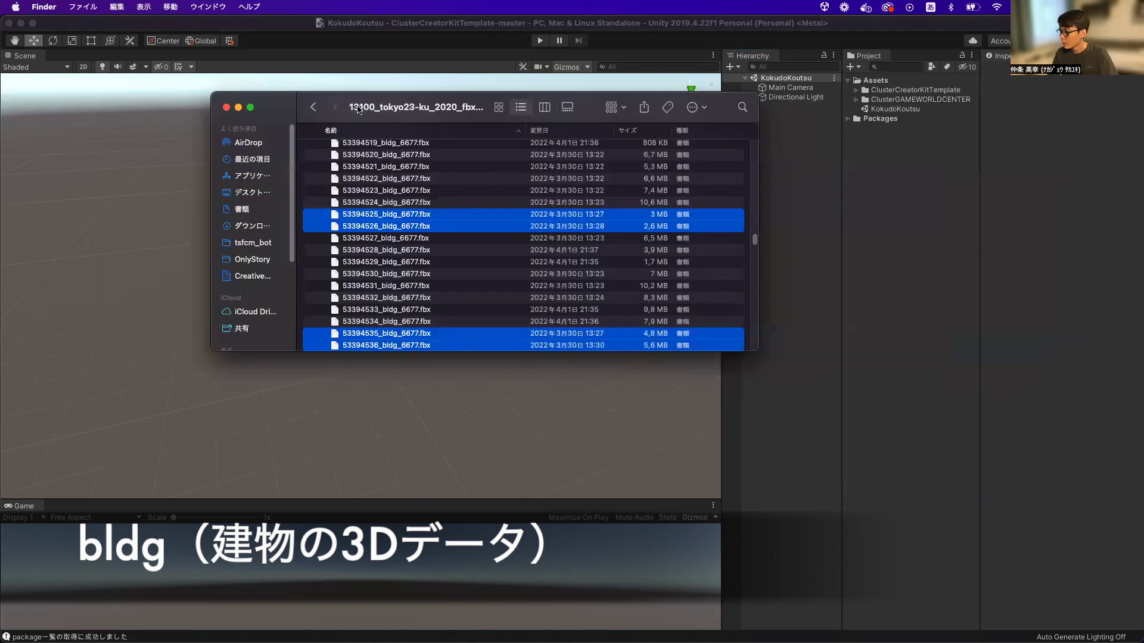
{"action": "left_click_drag", "start_coordinate": [328, 221], "coordinate": [880, 115]}
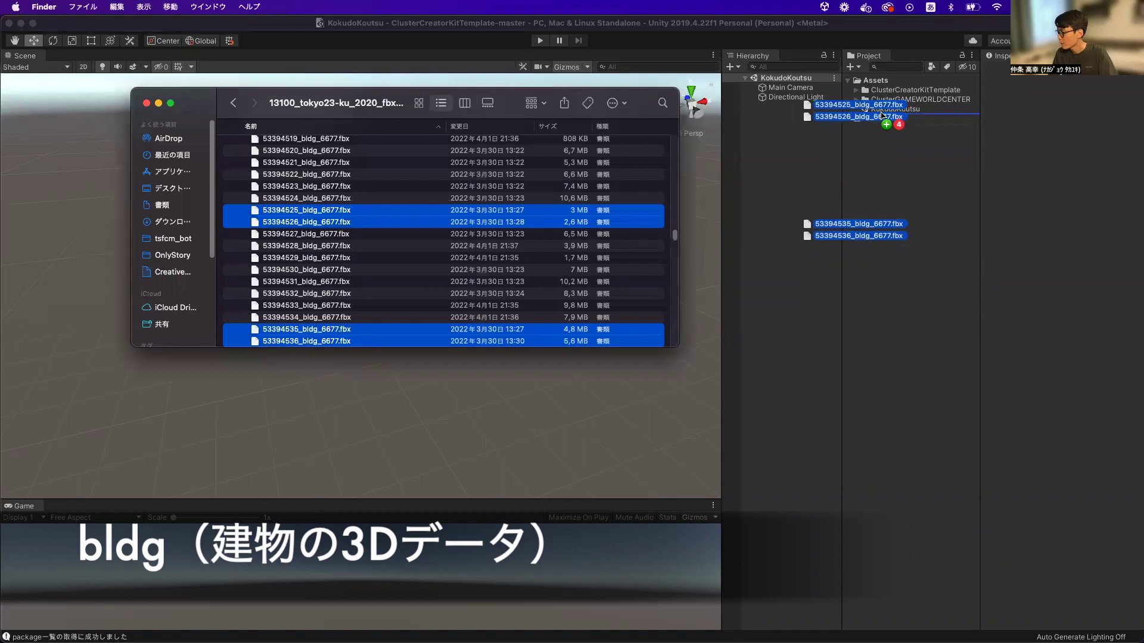
{"action": "left_click_drag", "start_coordinate": [880, 115], "coordinate": [880, 114]}
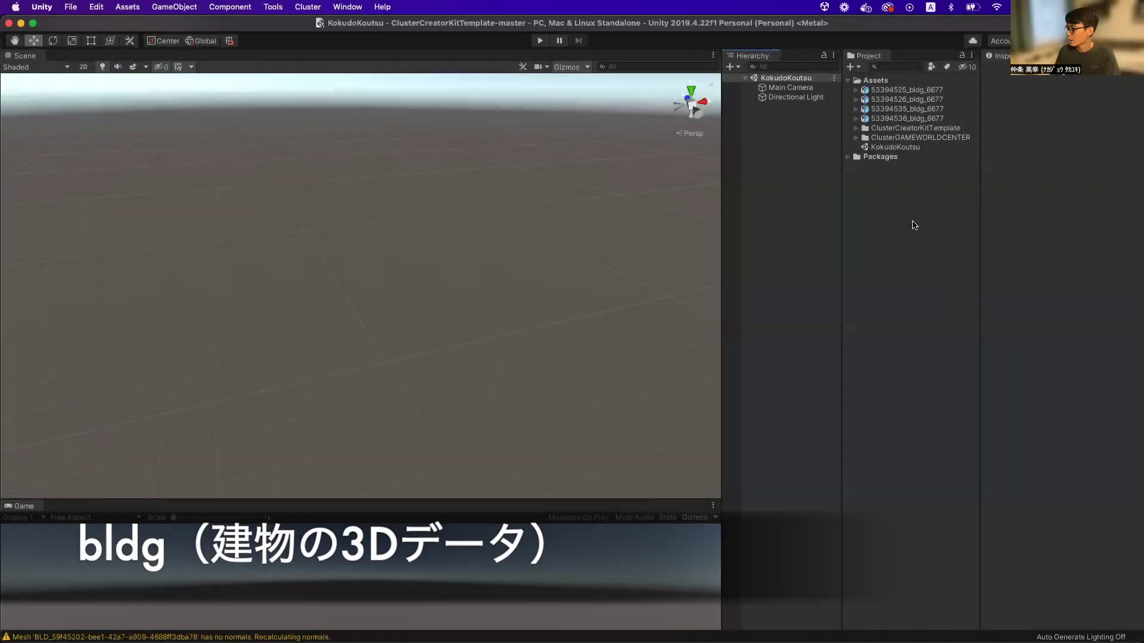
Step: Place 53394536_bldg_6677 in the Scene and frame its cyan city blocks
{"action": "left_click_drag", "start_coordinate": [898, 119], "coordinate": [356, 245]}
{"action": "double_click", "coordinate": [803, 98]}
{"action": "left_click", "coordinate": [380, 424]}
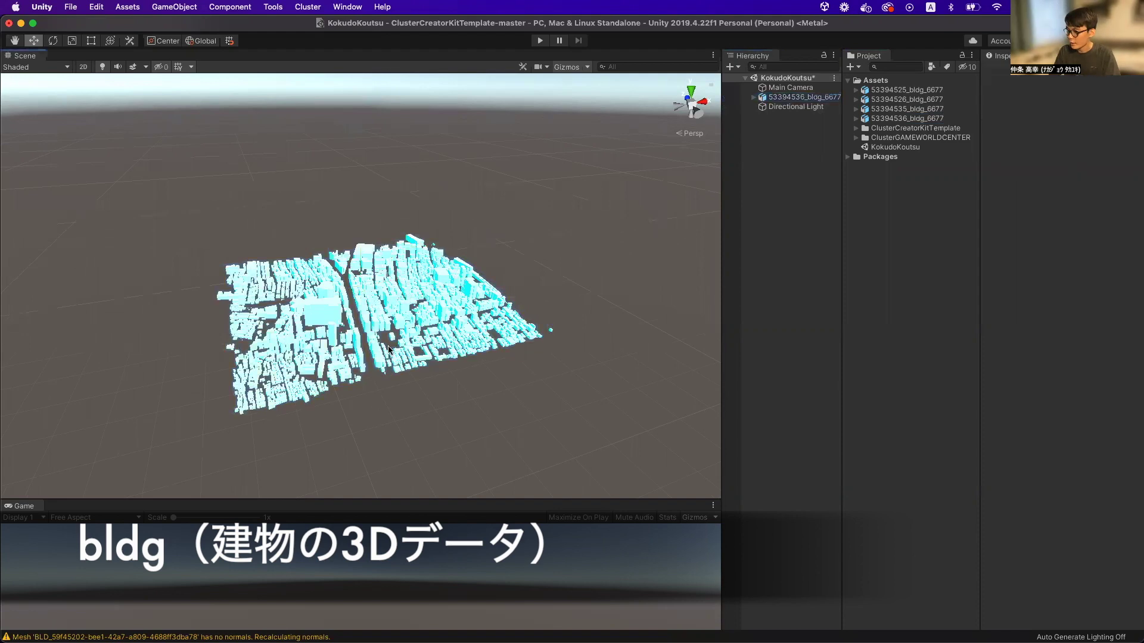
{"action": "scroll", "coordinate": [381, 357], "scroll_direction": "up", "scroll_amount": 5}
{"action": "mouse_move", "coordinate": [433, 379]}
{"action": "left_mouse_down", "text": "alt"}
{"action": "mouse_move", "coordinate": [411, 378]}
{"action": "mouse_move", "coordinate": [393, 344]}
{"action": "left_mouse_up", "text": "alt"}
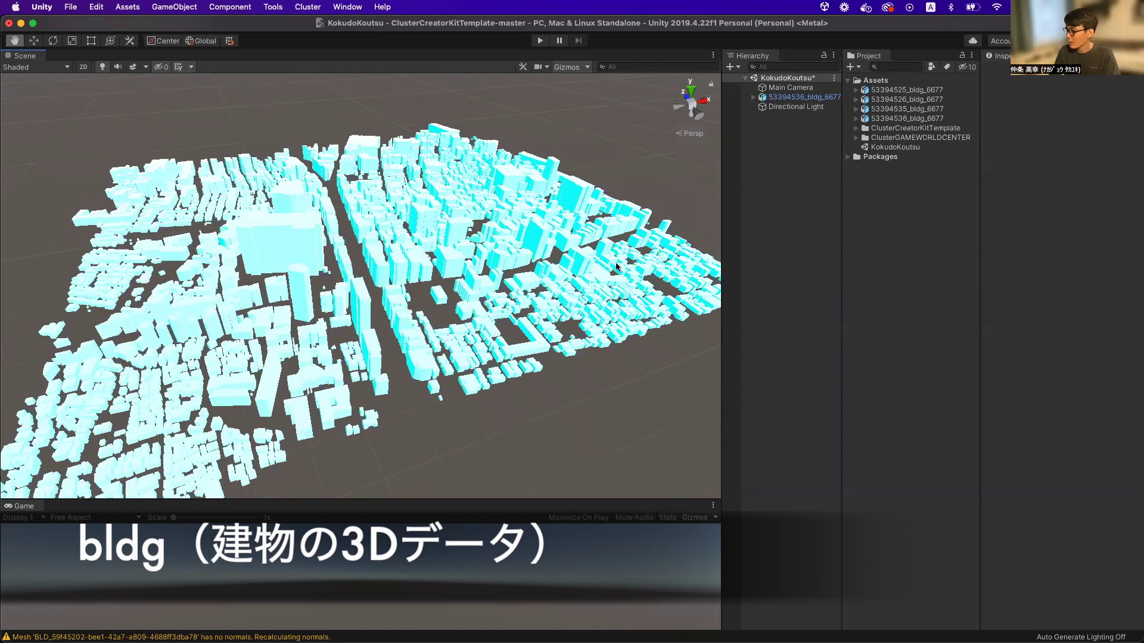
Step: Set the 53394536_bldg_6677 Transform Position to 0, 0, 0 and frame it
{"action": "key", "text": "w"}
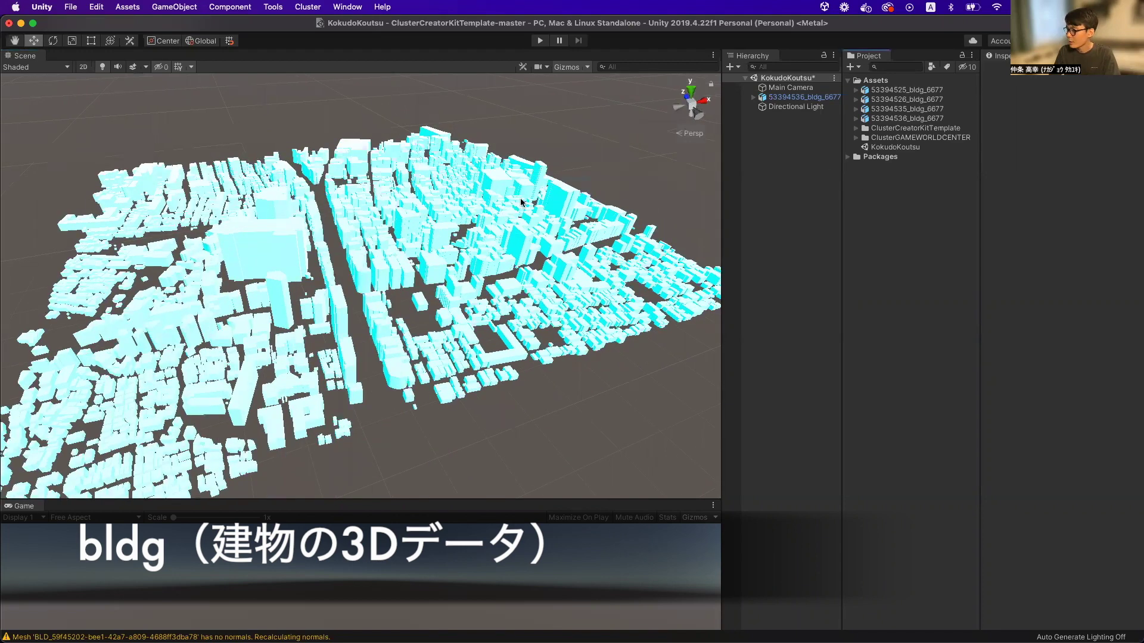
{"action": "left_click", "coordinate": [502, 218]}
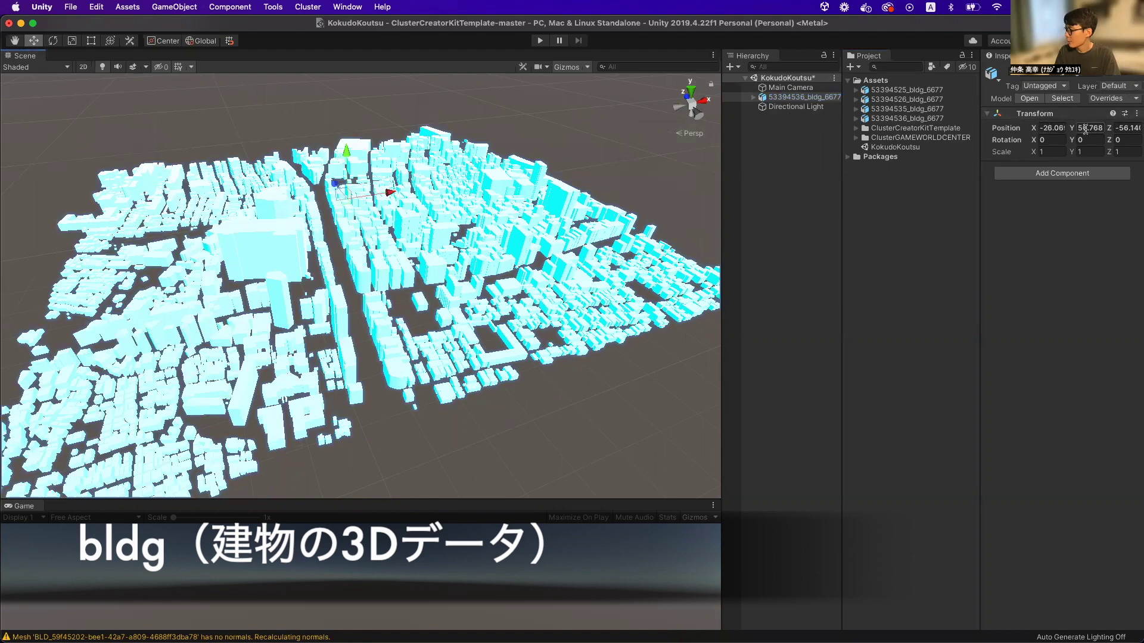
{"action": "left_click", "coordinate": [1054, 128]}
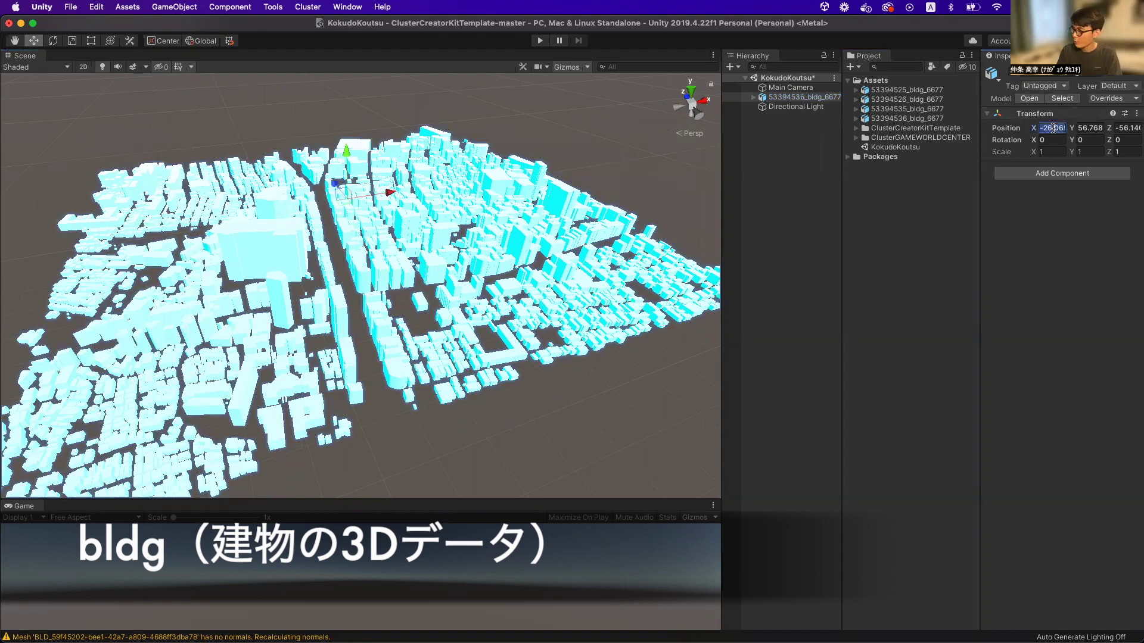
{"action": "type", "text": "0"}
{"action": "key", "text": "Tab"}
{"action": "type", "text": "0"}
{"action": "key", "text": "Tab"}
{"action": "type", "text": "0"}
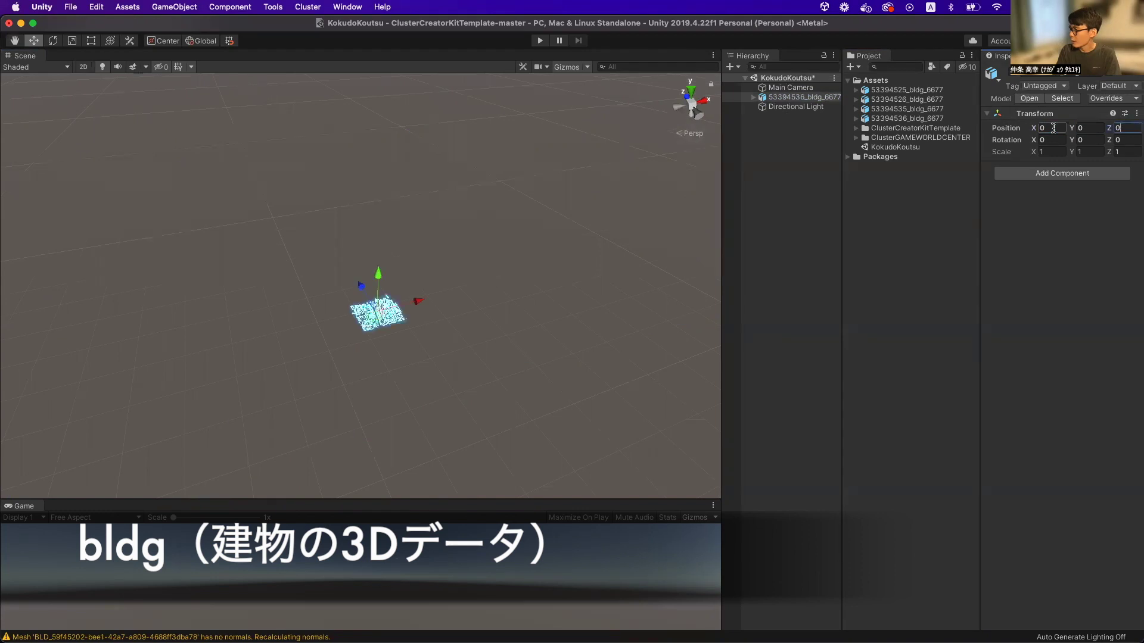
{"action": "double_click", "coordinate": [774, 98]}
Step: Drag the 53394535_bldg_6677 tile asset into the Scene
{"action": "left_click", "coordinate": [891, 90]}
{"action": "left_click", "coordinate": [892, 99]}
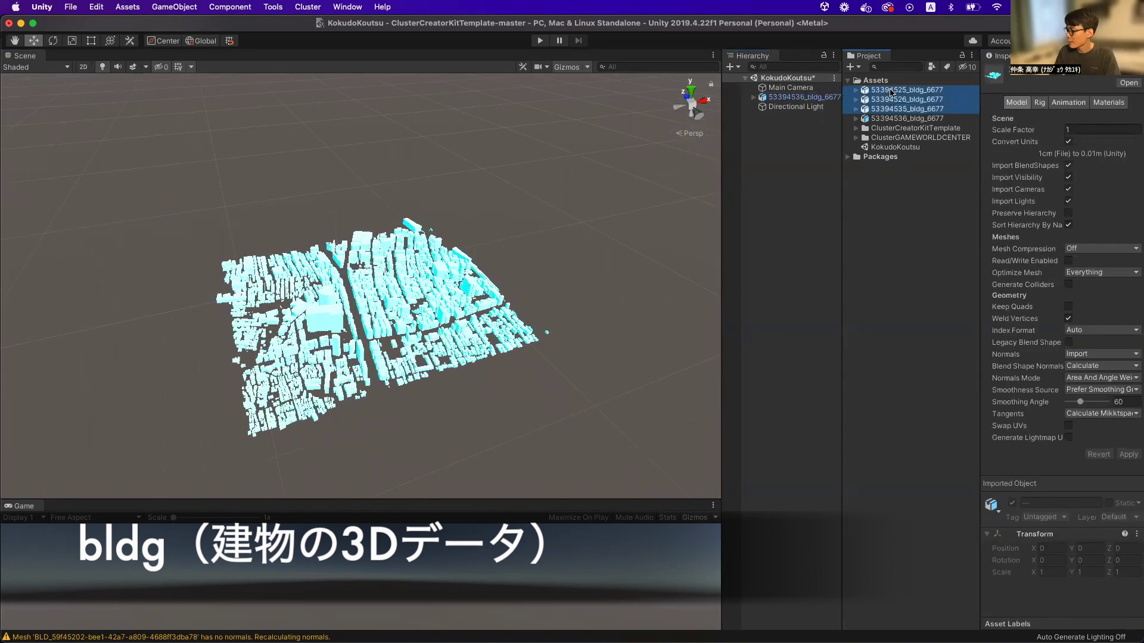
{"action": "left_click", "coordinate": [893, 109]}
{"action": "left_click_drag", "start_coordinate": [890, 113], "coordinate": [519, 212]}
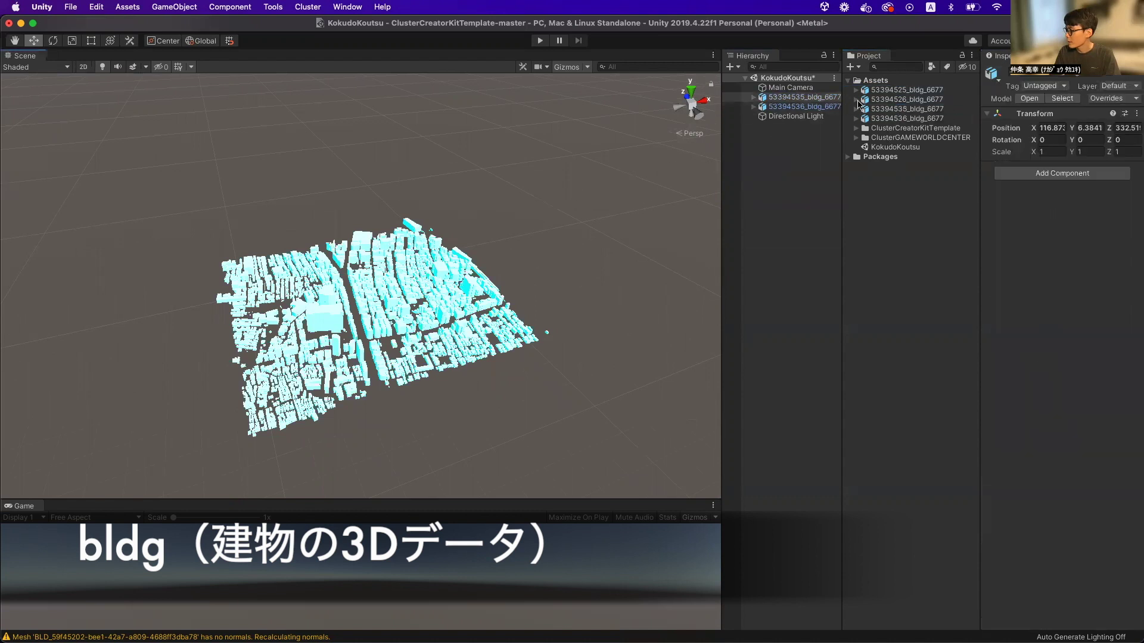
Step: Add 53394526 and 53394525 tiles to the Scene and set 53394525's position to 0, 0, 0
{"action": "left_click_drag", "start_coordinate": [874, 102], "coordinate": [581, 192]}
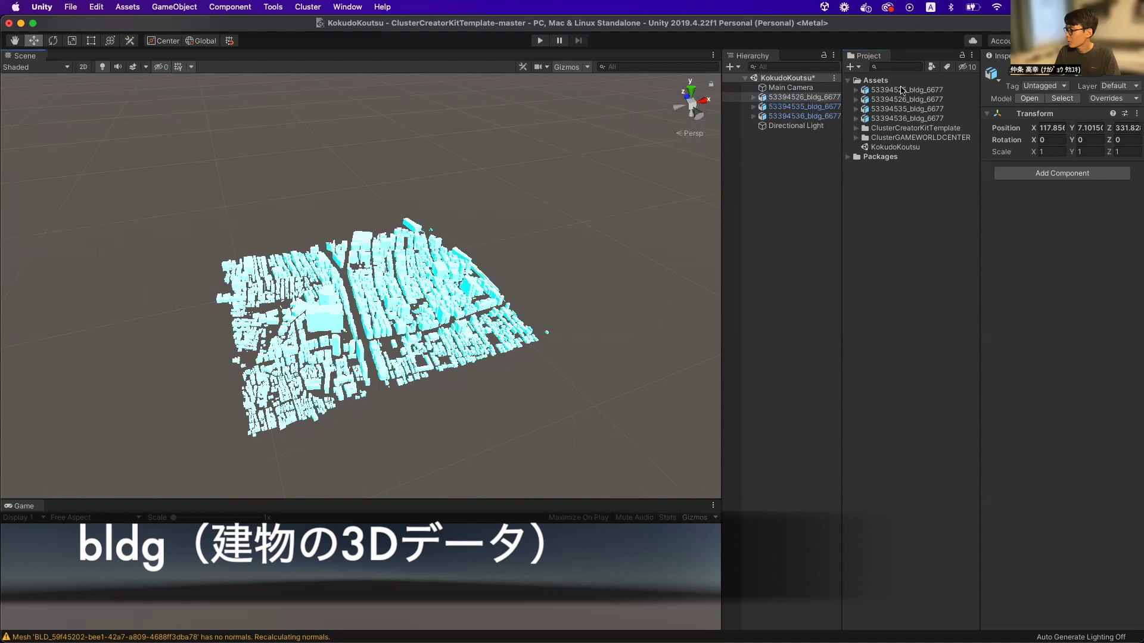
{"action": "left_click", "coordinate": [905, 89]}
{"action": "left_click_drag", "start_coordinate": [899, 90], "coordinate": [545, 188]}
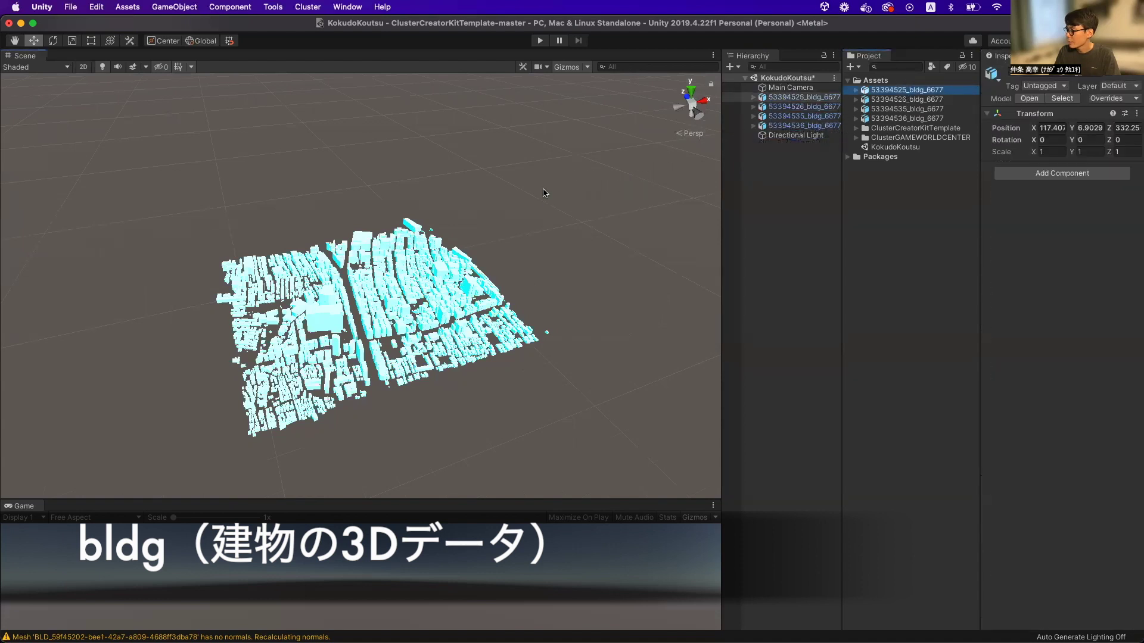
{"action": "left_click", "coordinate": [760, 125], "text": "shift"}
{"action": "left_click", "coordinate": [789, 97]}
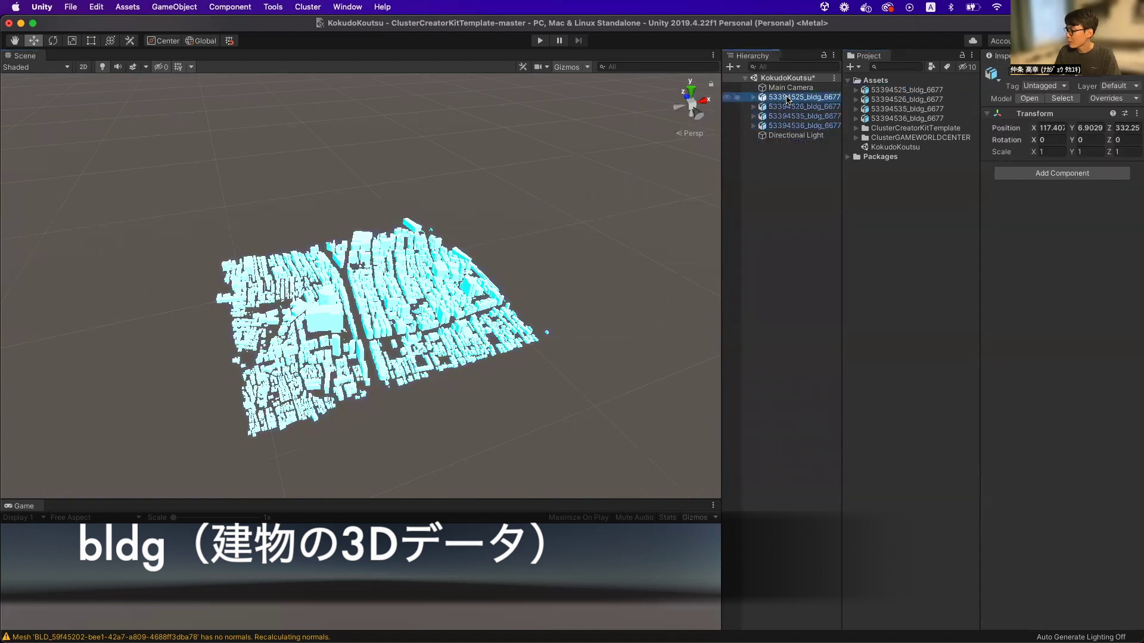
{"action": "left_click", "coordinate": [1043, 127]}
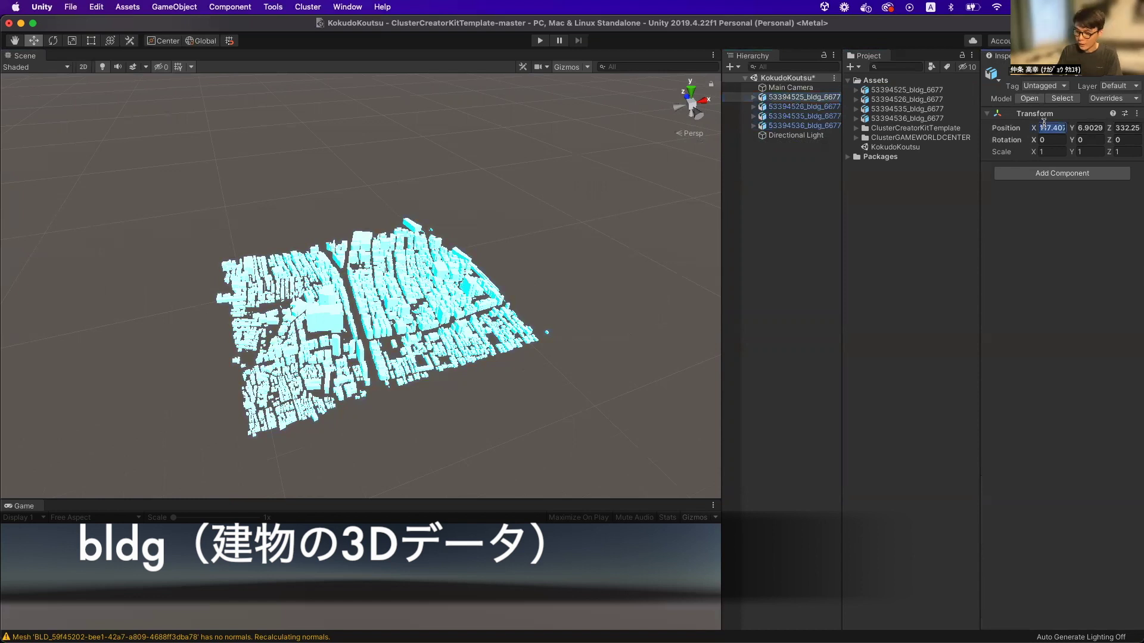
{"action": "type", "text": "0"}
{"action": "key", "text": "Tab"}
{"action": "type", "text": "0"}
{"action": "key", "text": "Tab"}
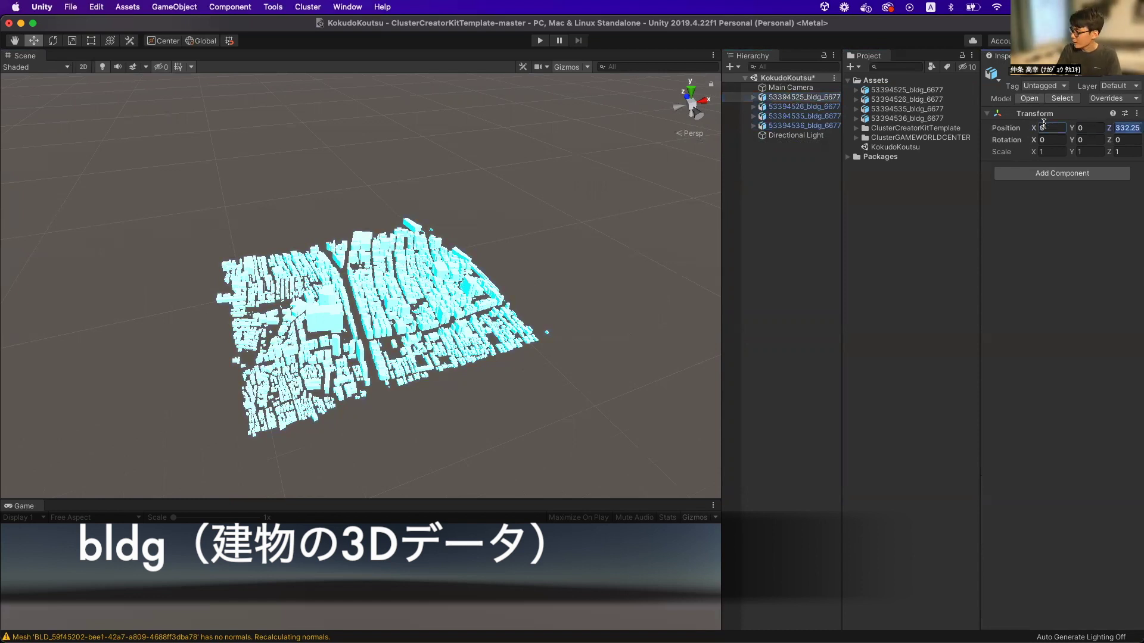
{"action": "type", "text": "0"}
Step: Move the 53394526 tile to position 0, 0, 0
{"action": "left_click", "coordinate": [738, 106]}
{"action": "left_click", "coordinate": [1061, 128]}
{"action": "type", "text": "0"}
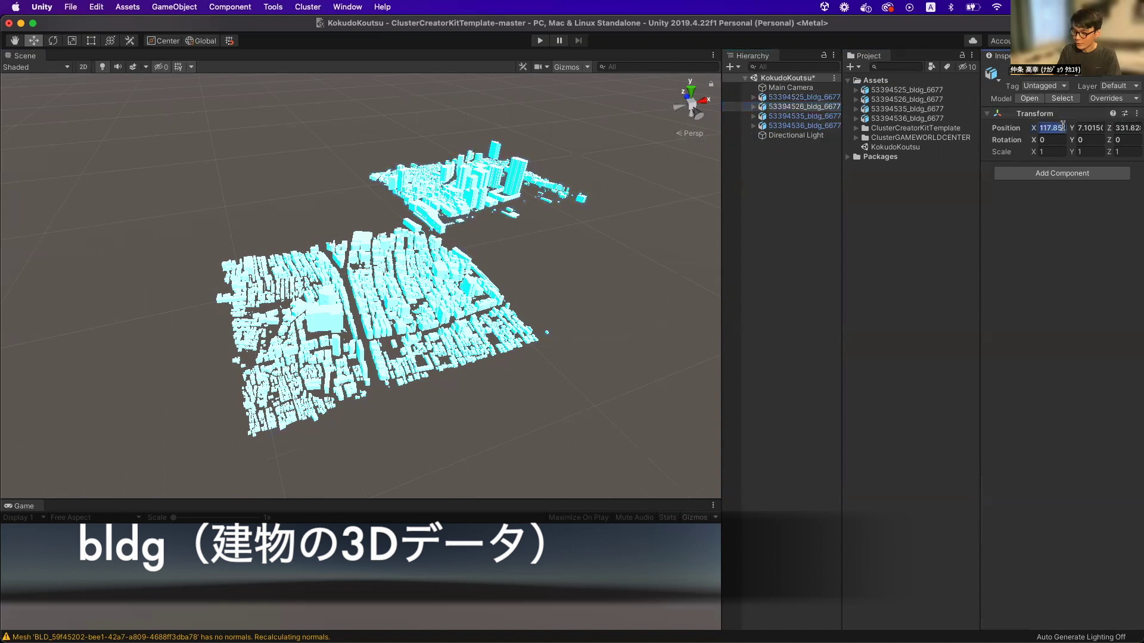
{"action": "key", "text": "Tab"}
{"action": "type", "text": "0"}
{"action": "key", "text": "Tab"}
{"action": "type", "text": "0"}
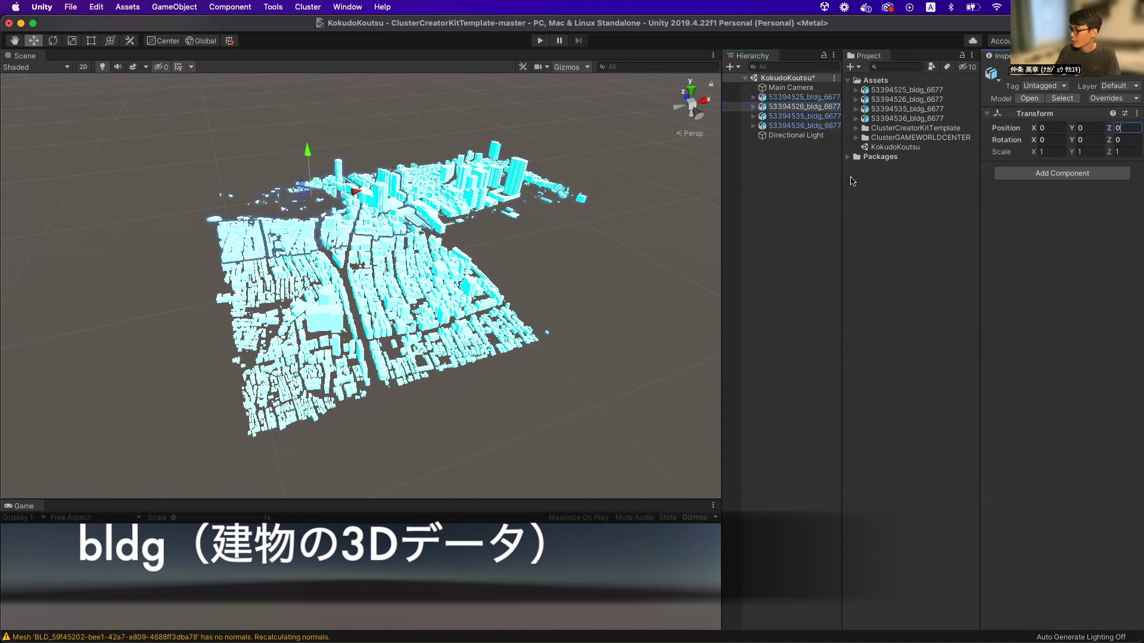
Step: Move the 53394535 tile to position 0, 0, 0
{"action": "left_click", "coordinate": [744, 117]}
{"action": "left_click", "coordinate": [1059, 127]}
{"action": "type", "text": "0"}
{"action": "key", "text": "Tab"}
{"action": "type", "text": "0"}
{"action": "key", "text": "Tab"}
{"action": "type", "text": "0"}
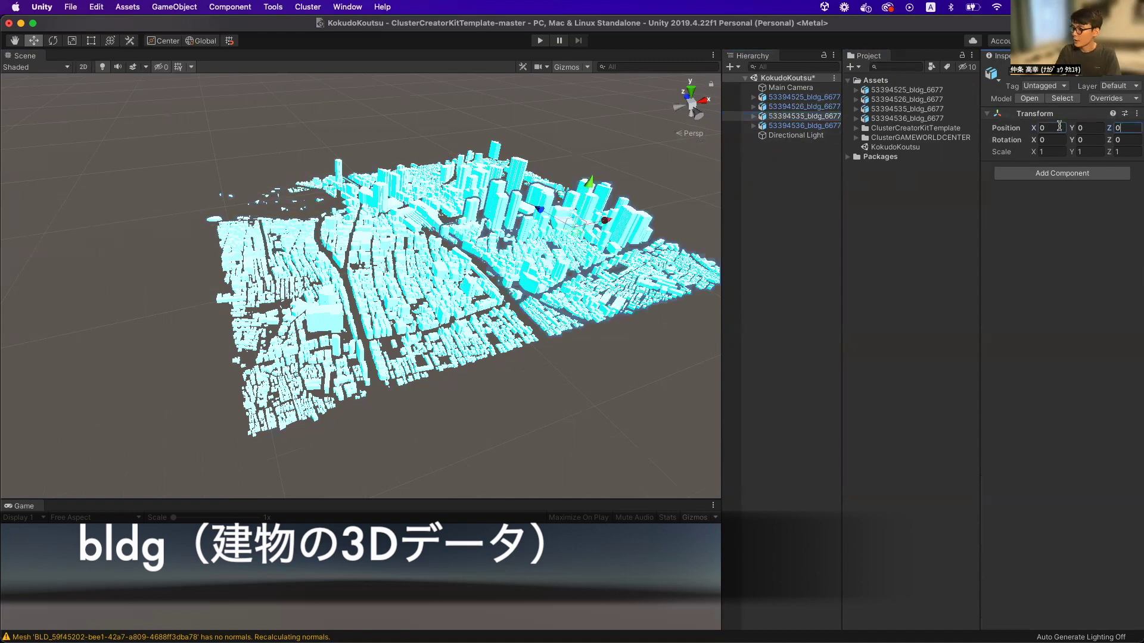
{"action": "left_click", "coordinate": [579, 237]}
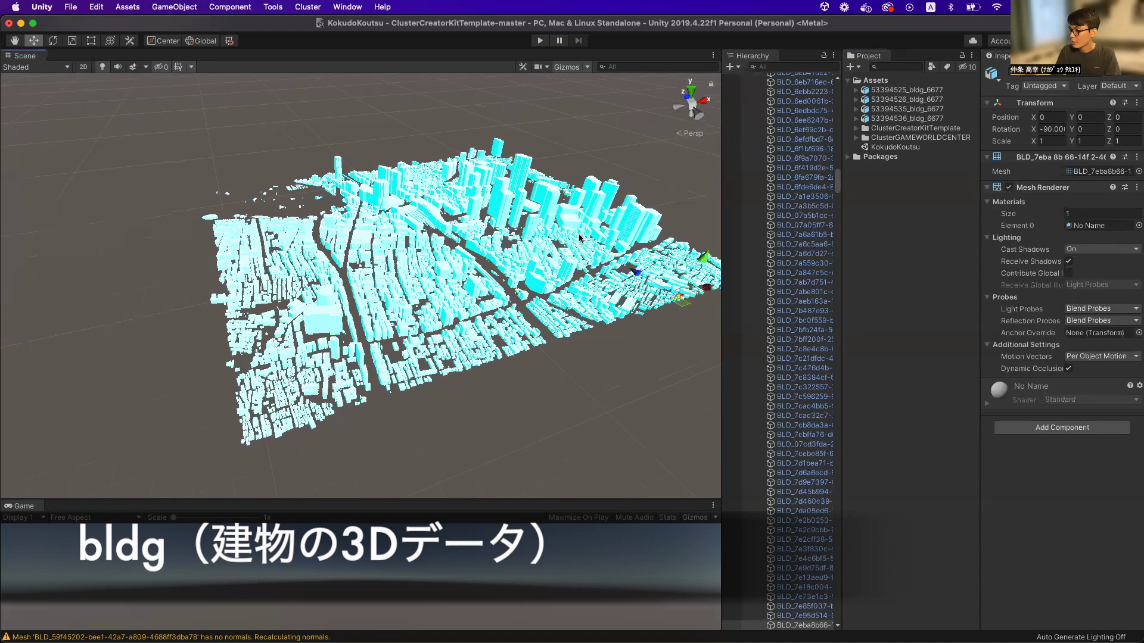
Step: Orbit to inspect the joined four-tile city, then return to Finder and deselect the files
{"action": "left_click", "coordinate": [560, 391]}
{"action": "left_click_drag", "start_coordinate": [540, 327], "coordinate": [524, 280], "text": "alt"}
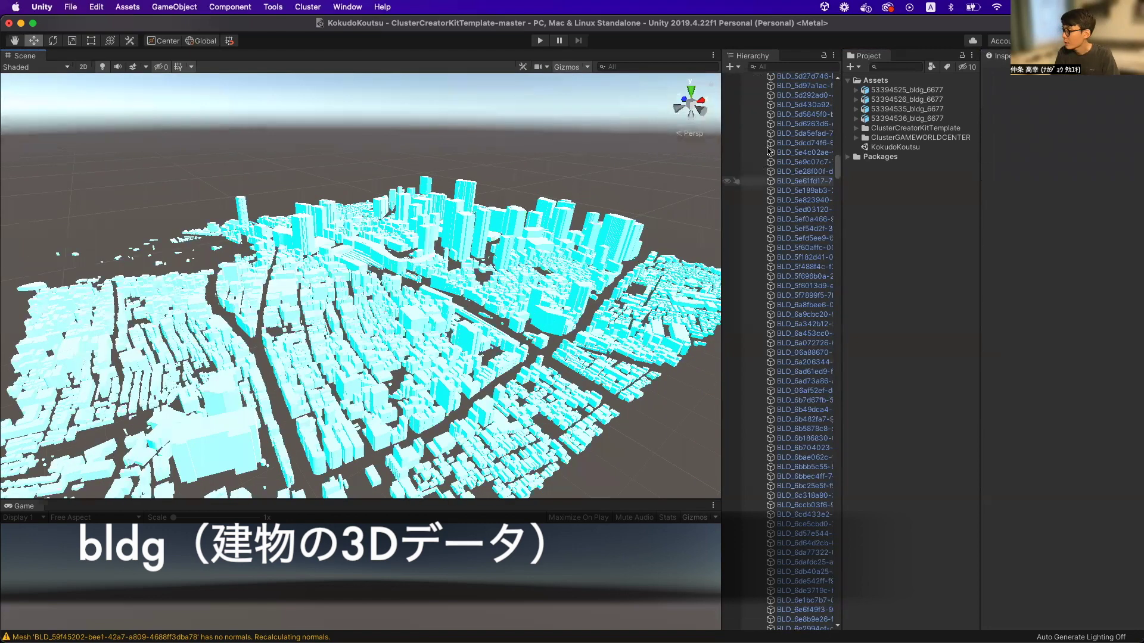
{"action": "double_click", "coordinate": [804, 125]}
{"action": "left_click", "coordinate": [556, 336]}
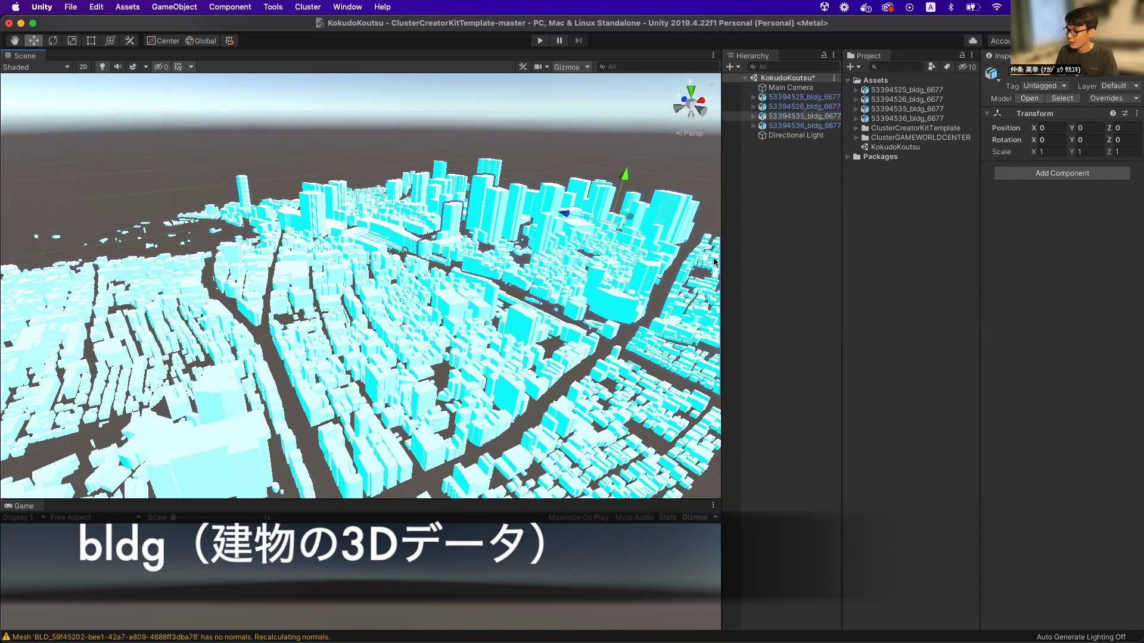
{"action": "left_click", "coordinate": [906, 216]}
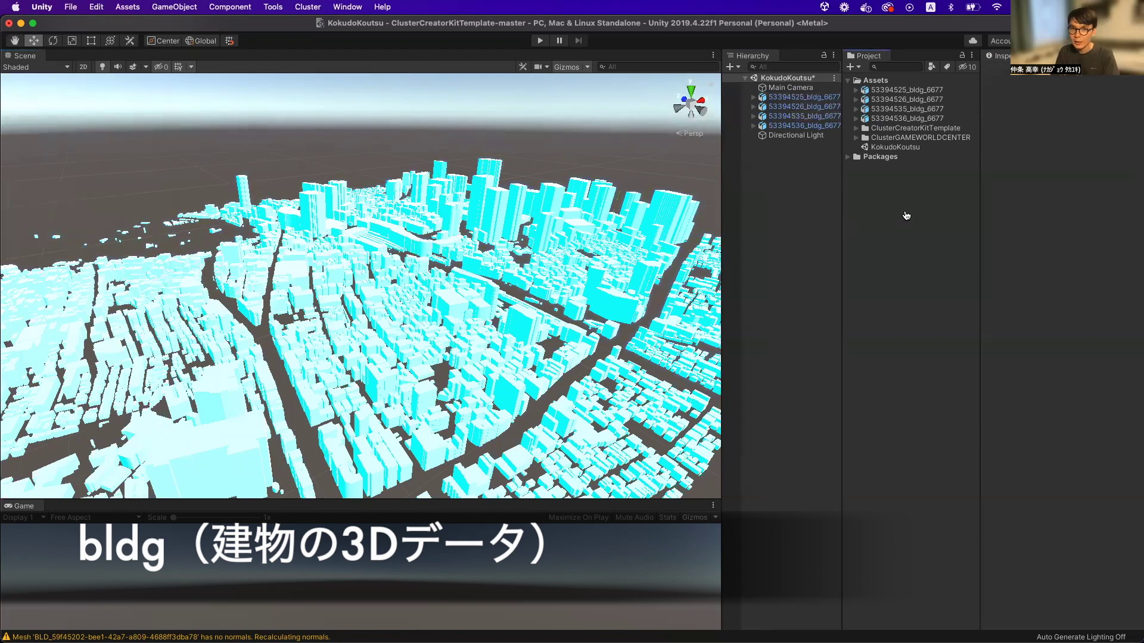
{"action": "key", "text": "super+Tab"}
{"action": "left_click", "coordinate": [290, 154]}
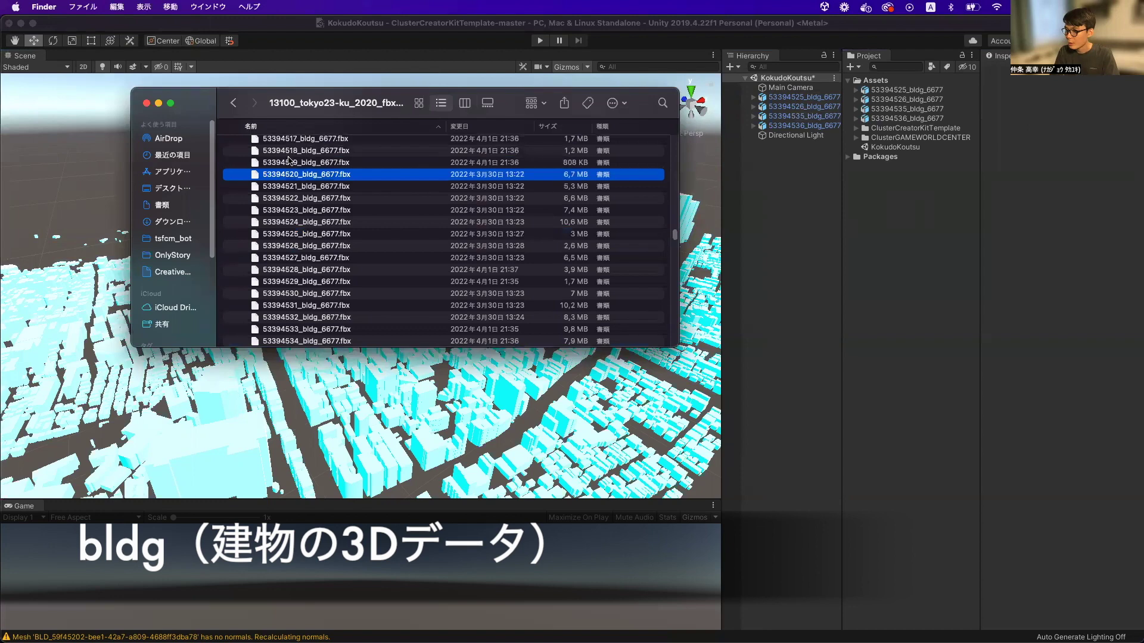
Step: Collapse the bldg folder and expand the brid folder in Finder
{"action": "scroll", "coordinate": [289, 173], "scroll_direction": "up", "scroll_amount": 15}
{"action": "left_click", "coordinate": [239, 168]}
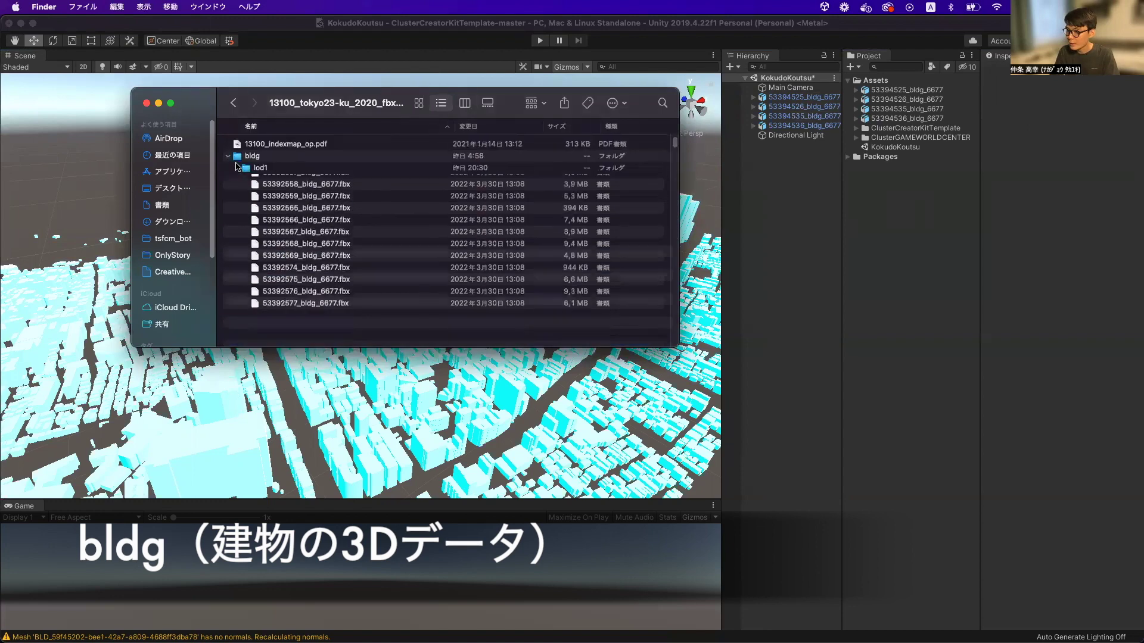
{"action": "left_click", "coordinate": [228, 156]}
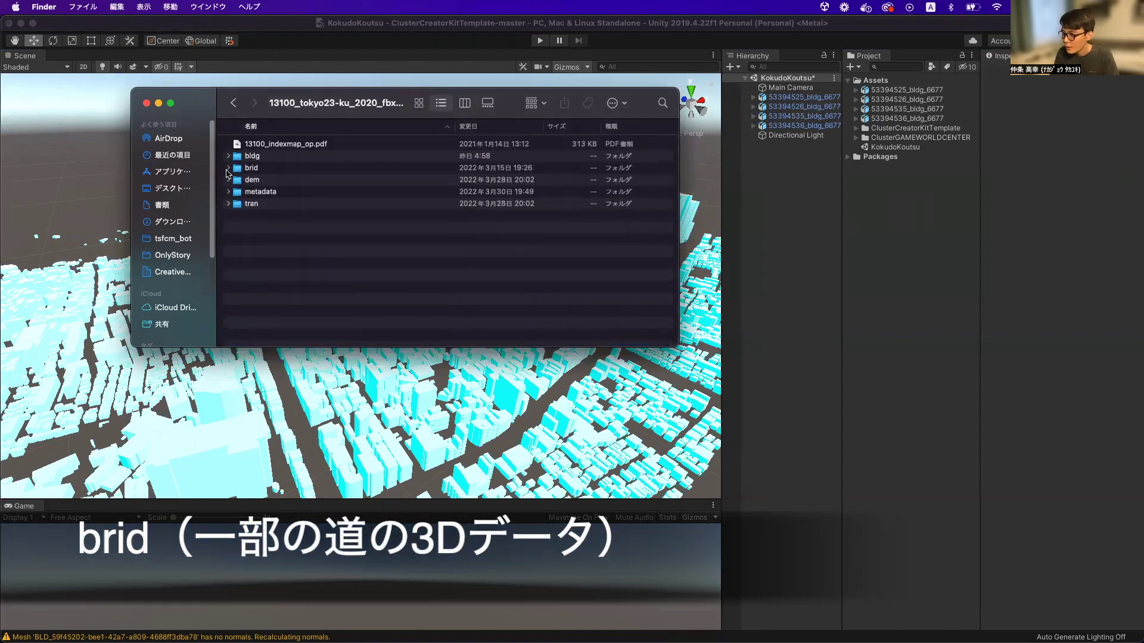
{"action": "left_click", "coordinate": [228, 169]}
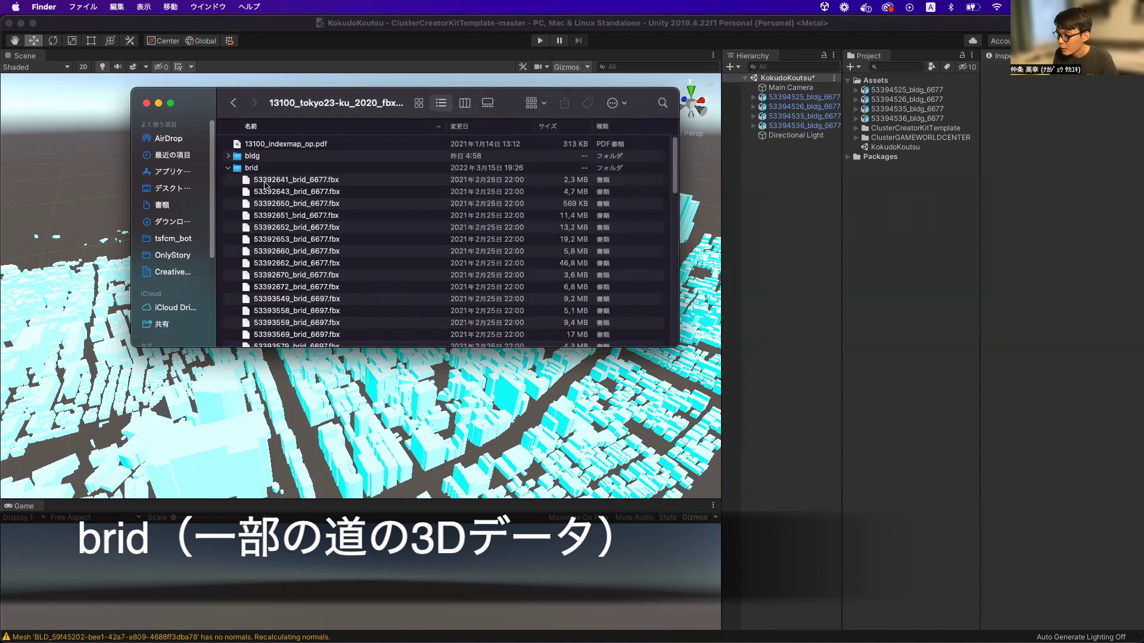
Step: Shrink the index map window and enlarge the Finder window beside it
{"action": "key", "text": "super+Tab"}
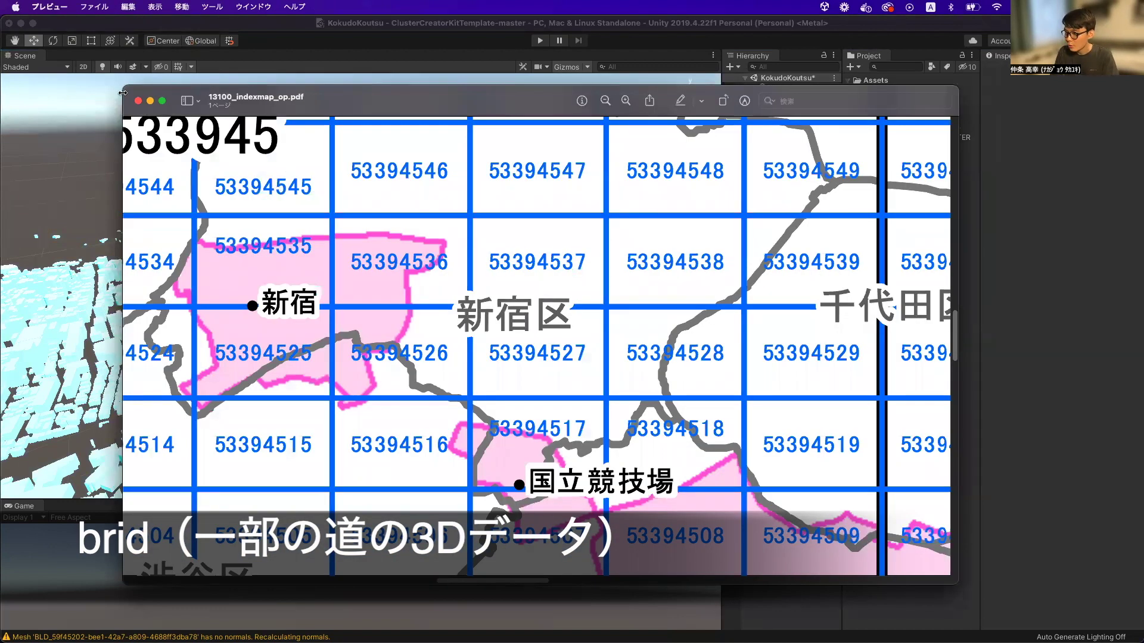
{"action": "left_click_drag", "start_coordinate": [122, 88], "coordinate": [577, 54]}
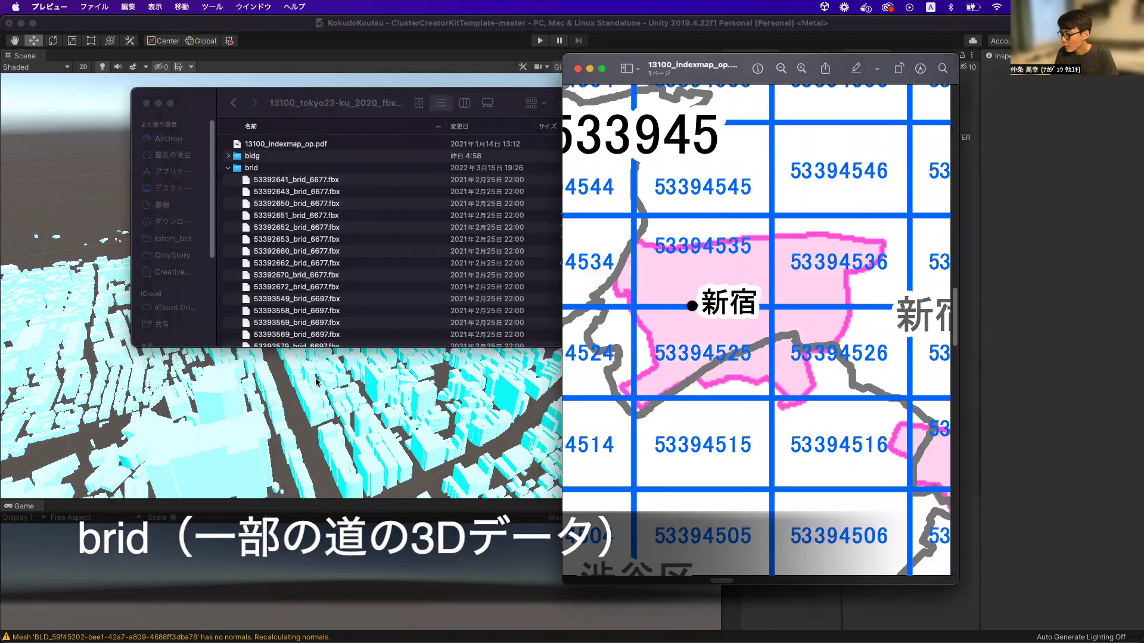
{"action": "left_click", "coordinate": [330, 344]}
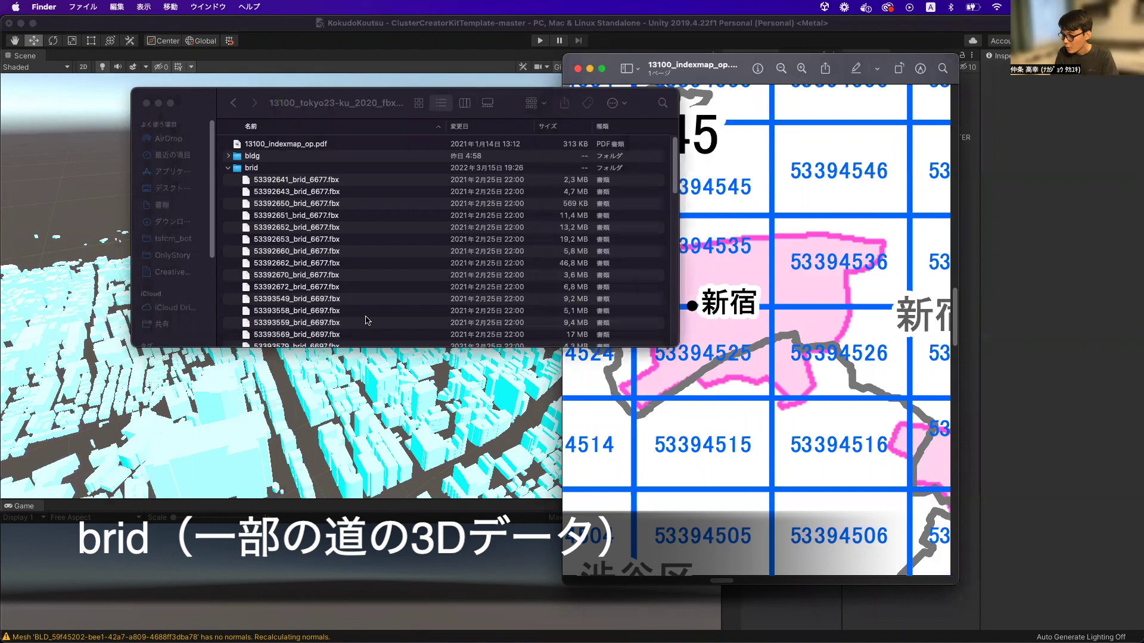
{"action": "left_click_drag", "start_coordinate": [347, 347], "coordinate": [357, 572]}
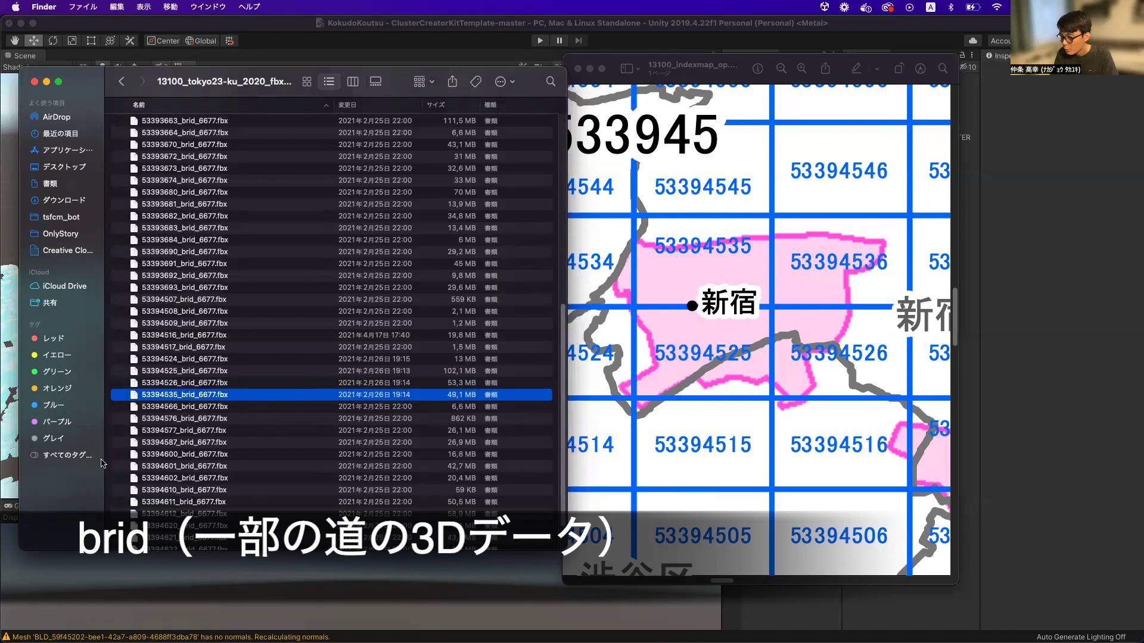
Step: Select the 53394525 and 53394526 brid_6677.fbx files
{"action": "scroll", "coordinate": [220, 420], "scroll_direction": "down", "scroll_amount": 1}
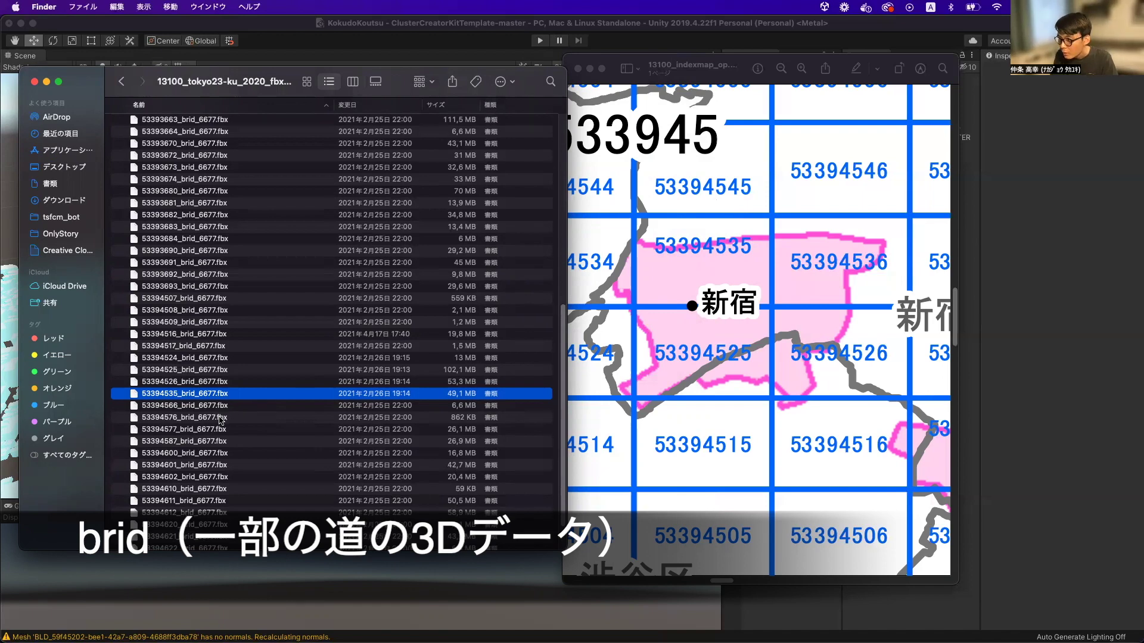
{"action": "scroll", "coordinate": [221, 420], "scroll_direction": "down", "scroll_amount": 3}
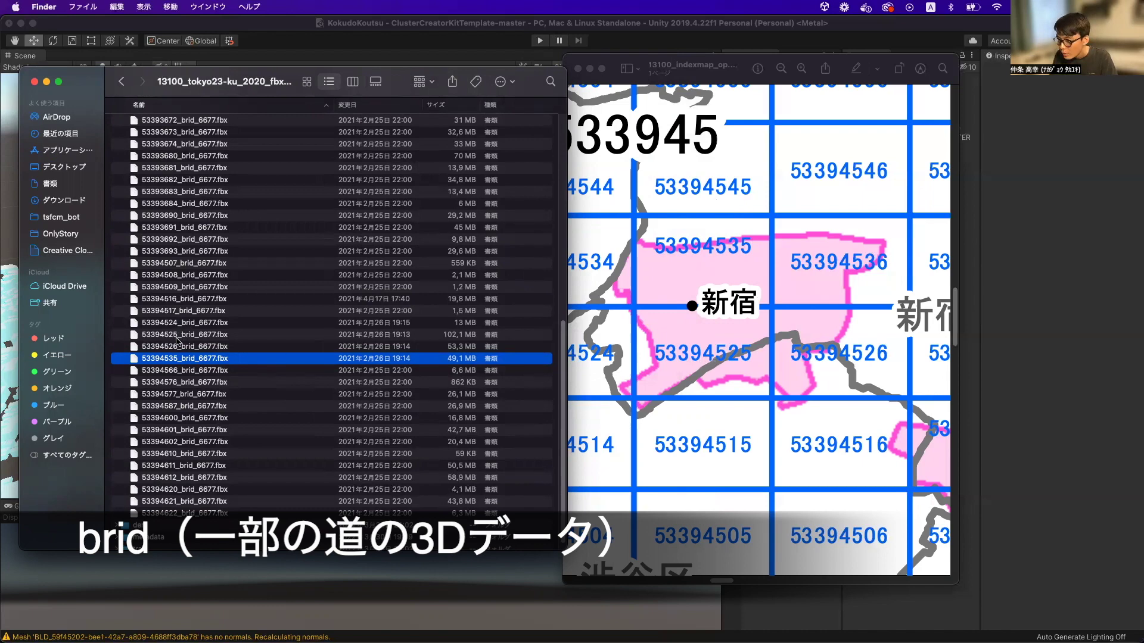
{"action": "left_click", "coordinate": [181, 337], "text": "super"}
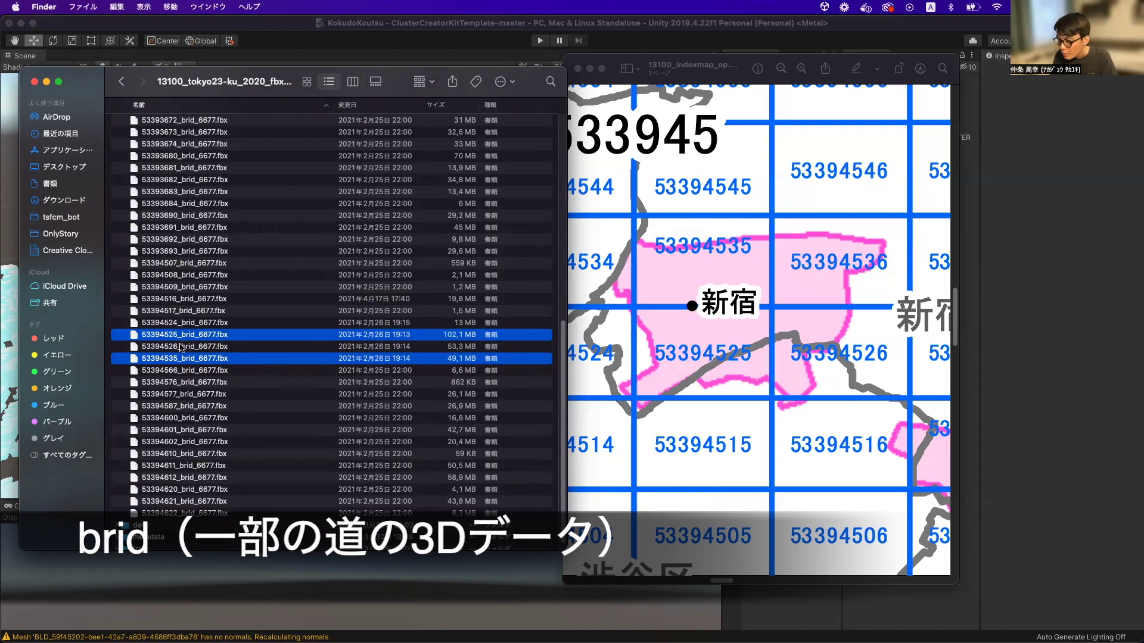
{"action": "left_click", "coordinate": [183, 348], "text": "super"}
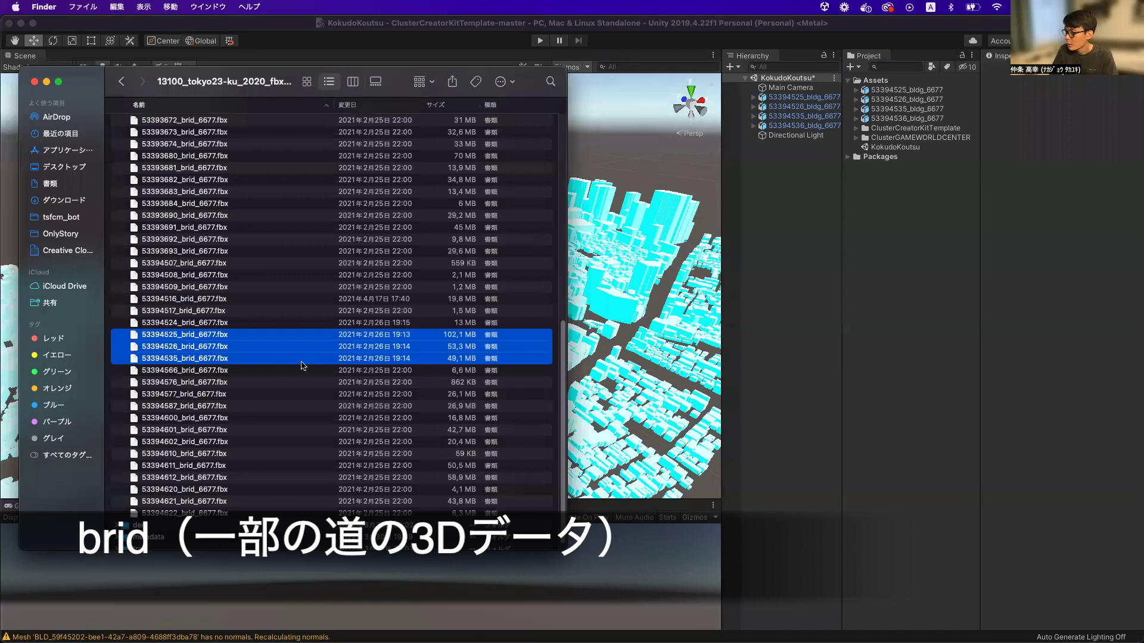
Step: Import the three brid_6677 bridge FBX files (53394525, 53394526, 53394535) into Assets
{"action": "mouse_move", "coordinate": [206, 352]}
{"action": "left_mouse_down"}
{"action": "mouse_move", "coordinate": [473, 281]}
{"action": "mouse_move", "coordinate": [861, 125]}
{"action": "mouse_move", "coordinate": [909, 152]}
{"action": "left_mouse_up"}
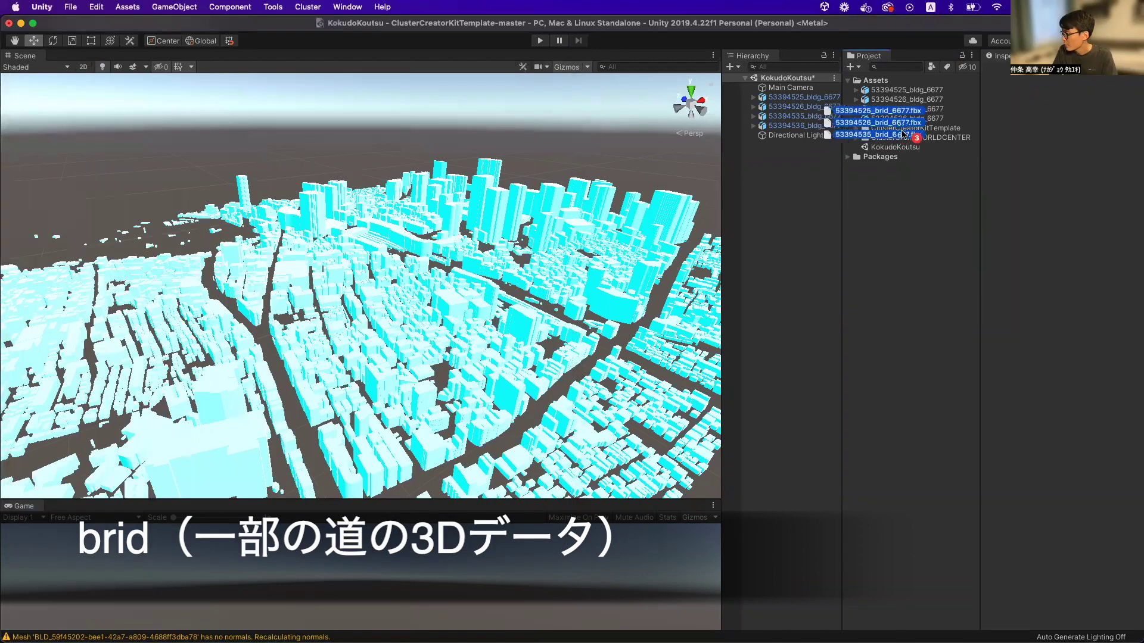
{"action": "left_click_drag", "start_coordinate": [910, 151], "coordinate": [880, 126]}
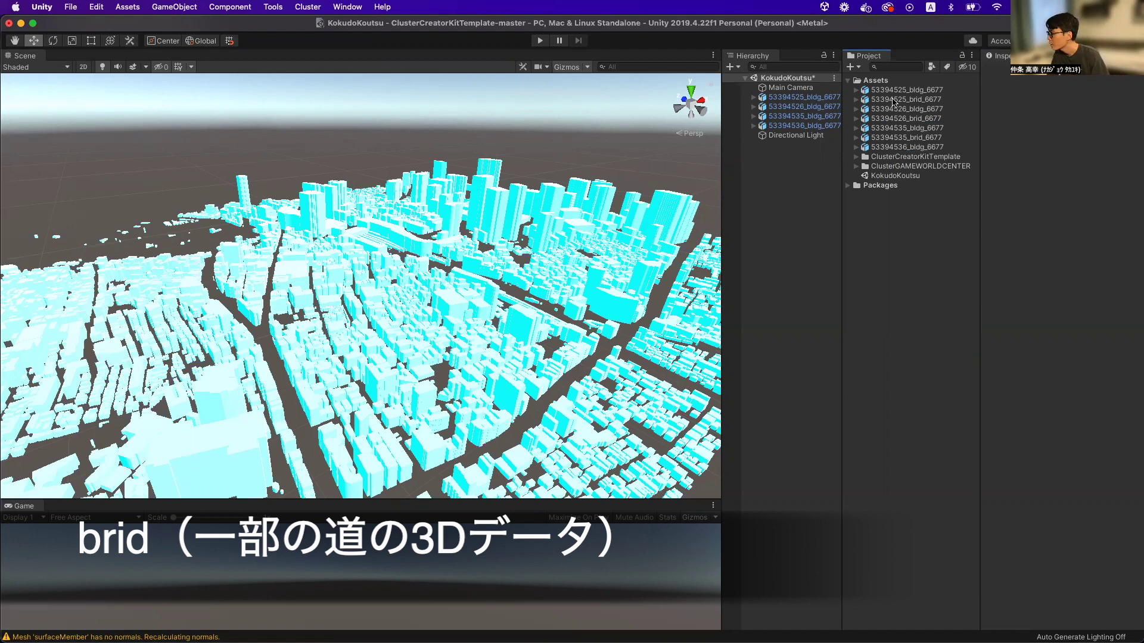
{"action": "left_click", "coordinate": [894, 100]}
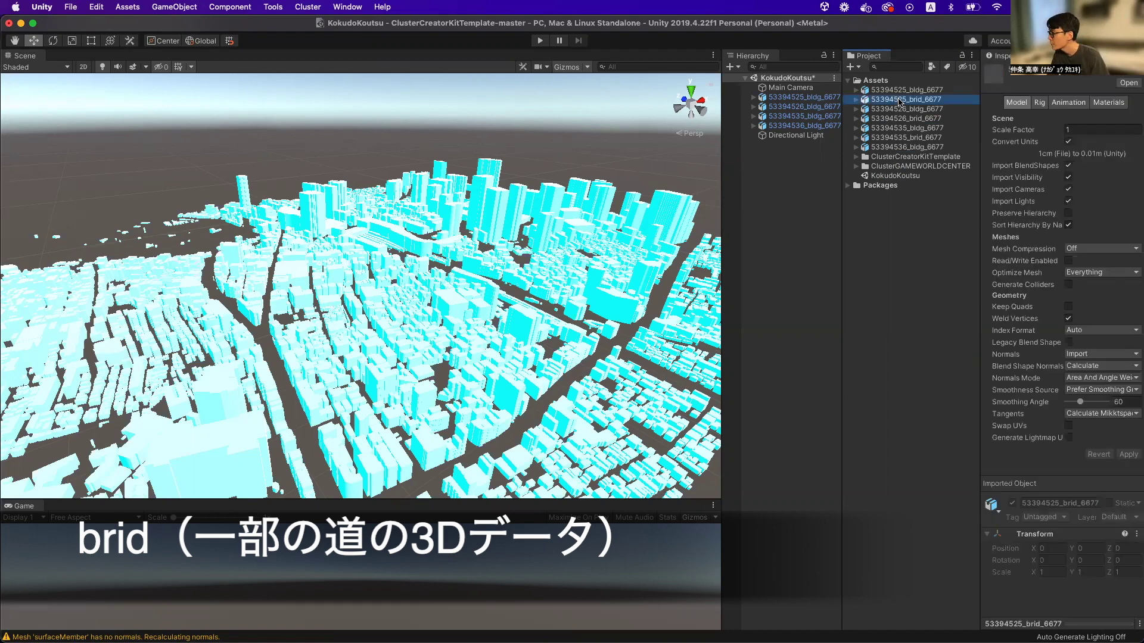
Step: Place 53394525_brid_6677 in the scene at position 0, 0, 0
{"action": "mouse_move", "coordinate": [913, 103]}
{"action": "left_mouse_down"}
{"action": "mouse_move", "coordinate": [569, 202]}
{"action": "mouse_move", "coordinate": [551, 177]}
{"action": "left_mouse_up"}
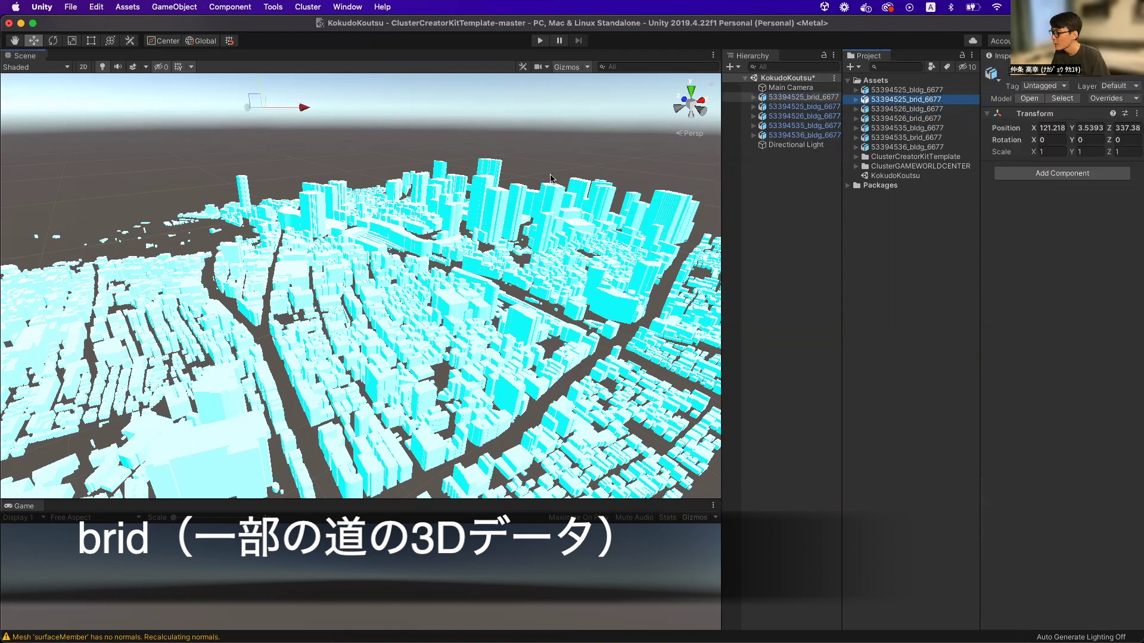
{"action": "left_click", "coordinate": [1044, 127]}
{"action": "type", "text": "0"}
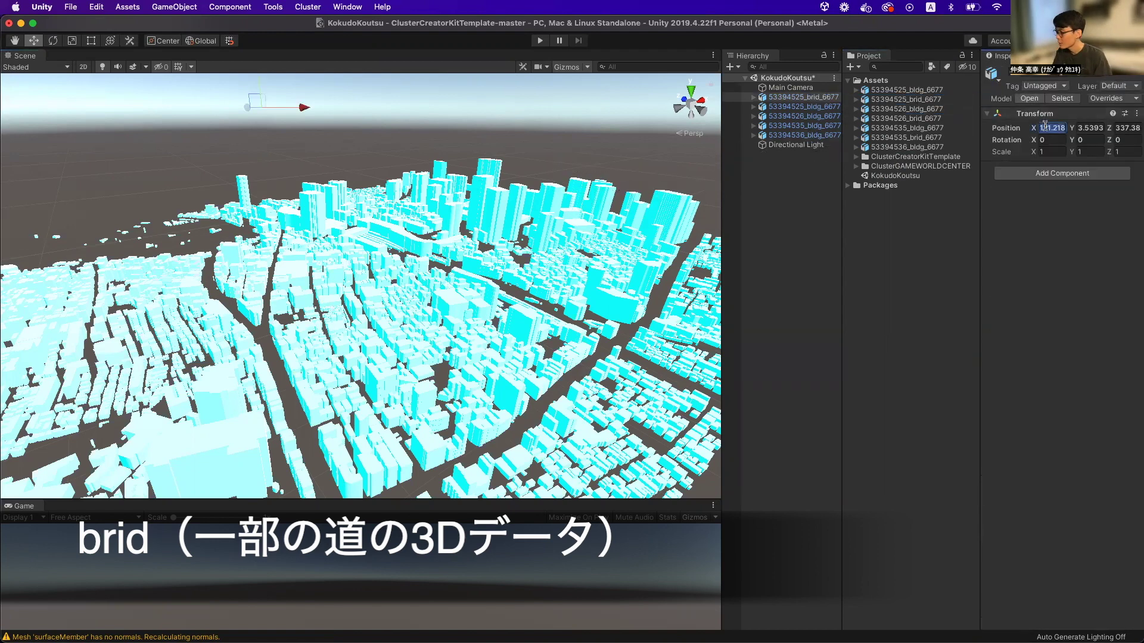
{"action": "key", "text": "Tab"}
{"action": "type", "text": "0"}
{"action": "key", "text": "Tab"}
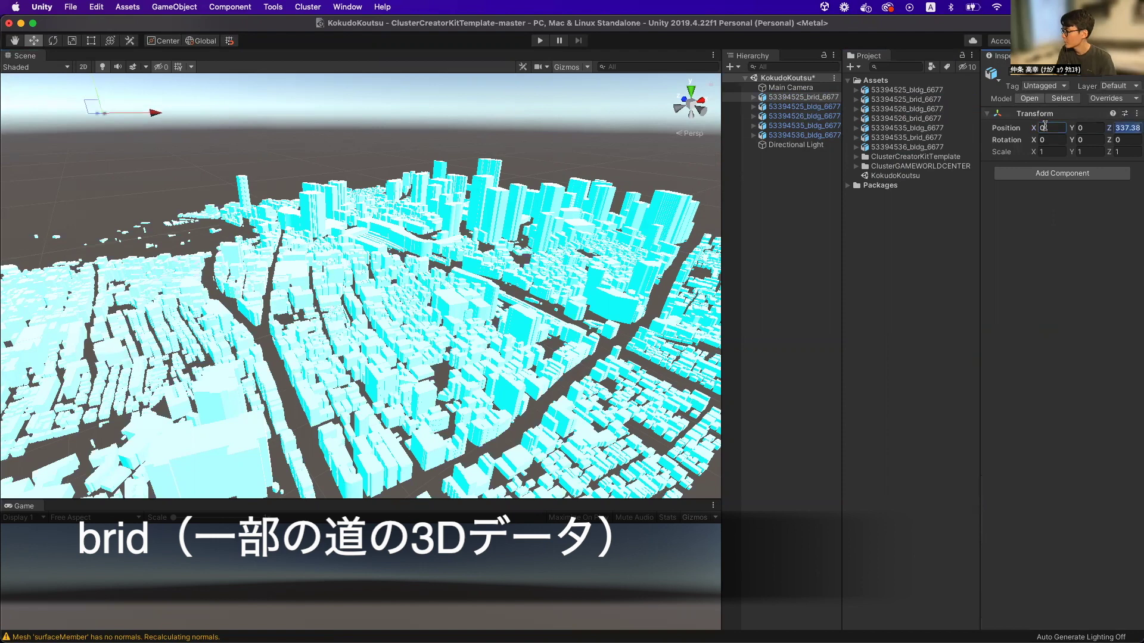
{"action": "type", "text": "0"}
Step: Place the two remaining bridge tiles in the scene and set their position to 0, 0, 0
{"action": "middle_click_drag", "start_coordinate": [373, 333], "coordinate": [379, 336]}
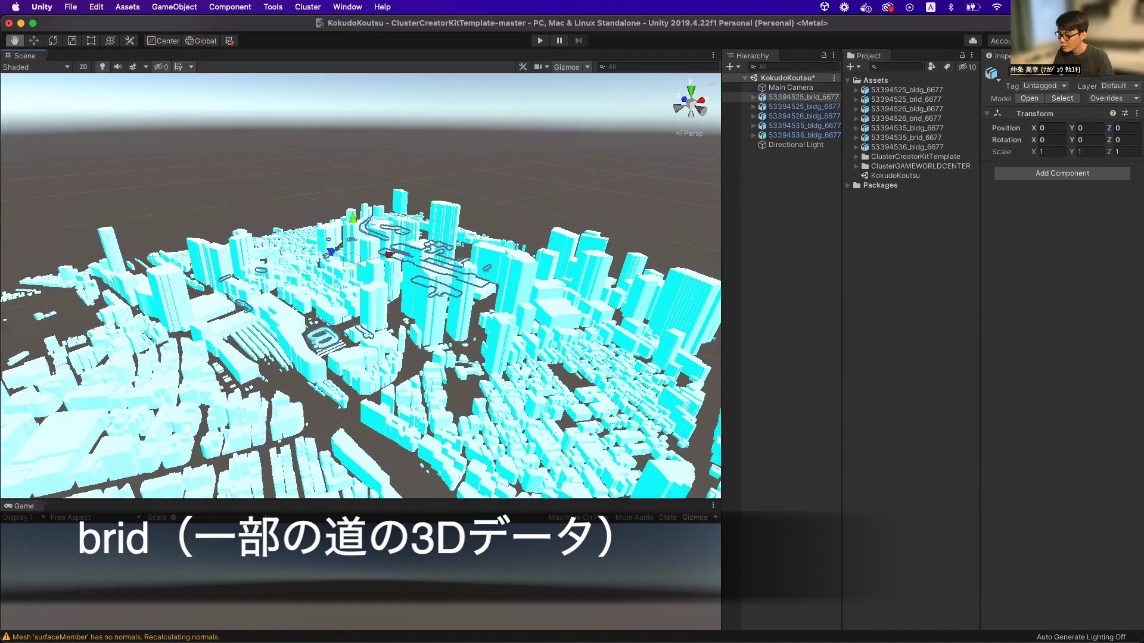
{"action": "scroll", "coordinate": [689, 84], "scroll_direction": "down", "scroll_amount": 3}
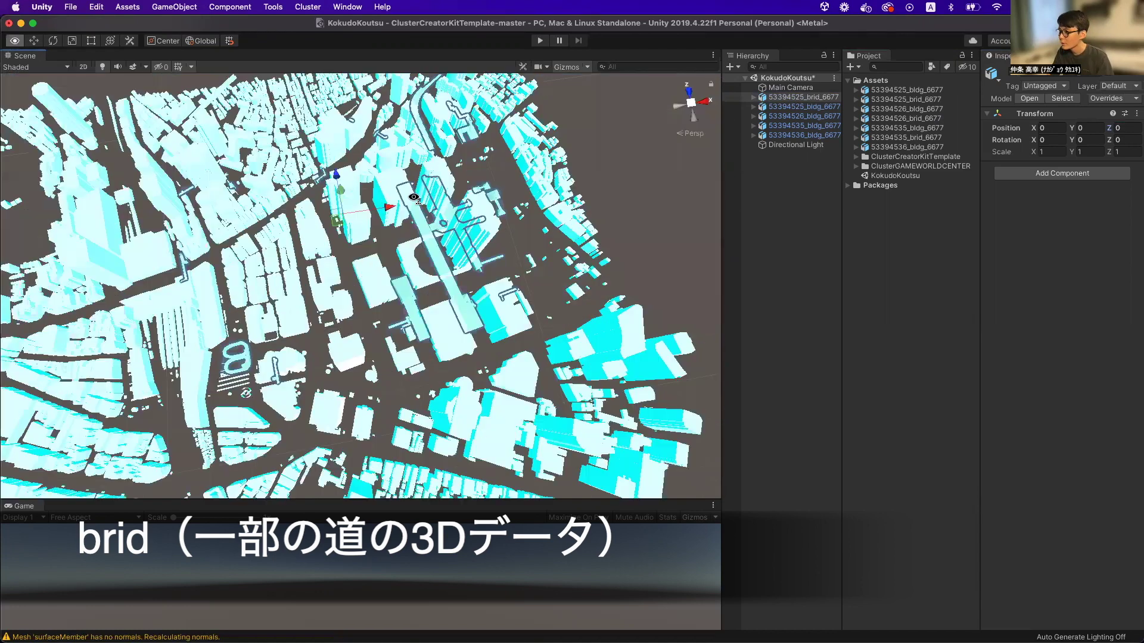
{"action": "mouse_move", "coordinate": [328, 295]}
{"action": "middle_mouse_down"}
{"action": "mouse_move", "coordinate": [283, 326]}
{"action": "mouse_move", "coordinate": [430, 278]}
{"action": "middle_mouse_up"}
{"action": "left_click", "coordinate": [921, 109]}
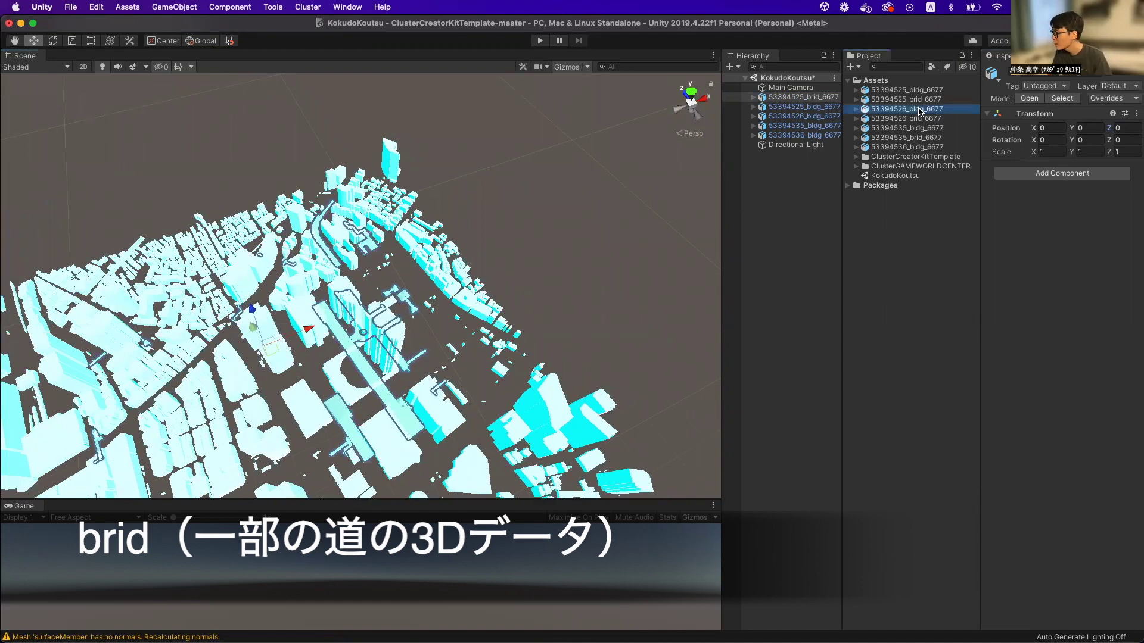
{"action": "left_click", "coordinate": [922, 120]}
{"action": "left_click", "coordinate": [906, 137], "text": "super"}
{"action": "left_click_drag", "start_coordinate": [906, 137], "coordinate": [793, 93]}
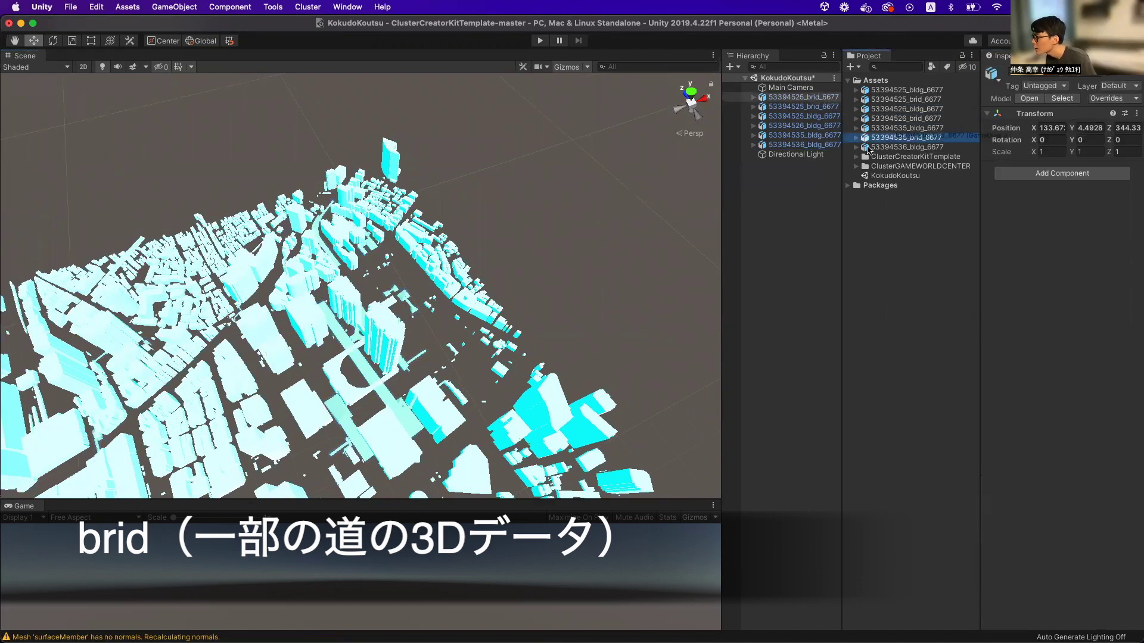
{"action": "left_click", "coordinate": [1042, 128]}
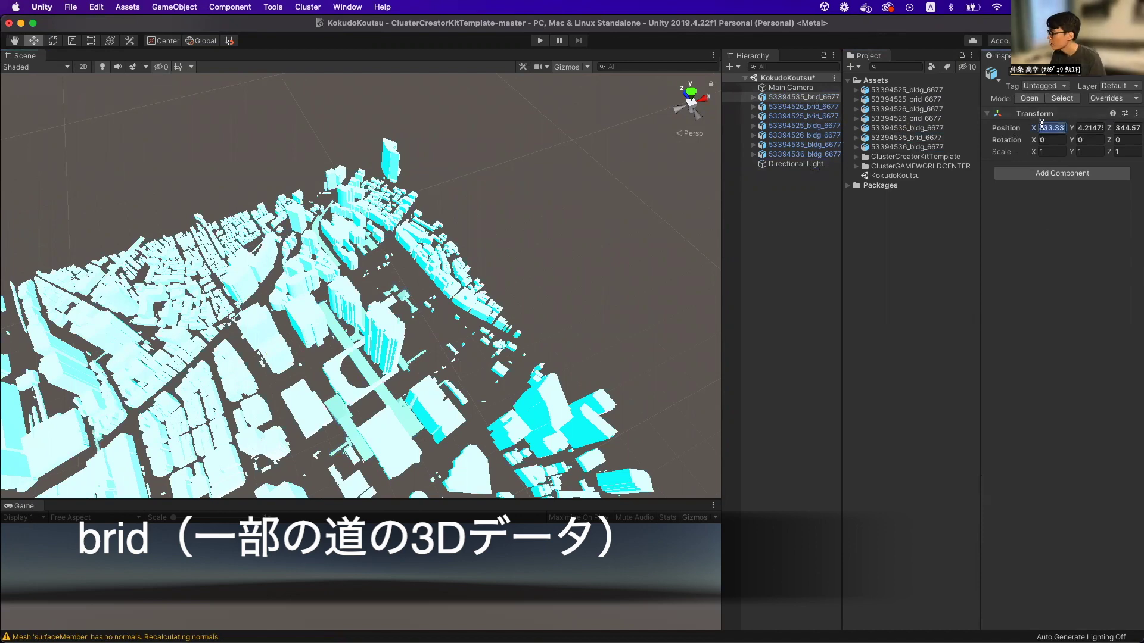
{"action": "type", "text": "0"}
{"action": "key", "text": "Tab"}
{"action": "type", "text": "0"}
{"action": "key", "text": "Tab"}
{"action": "type", "text": "0"}
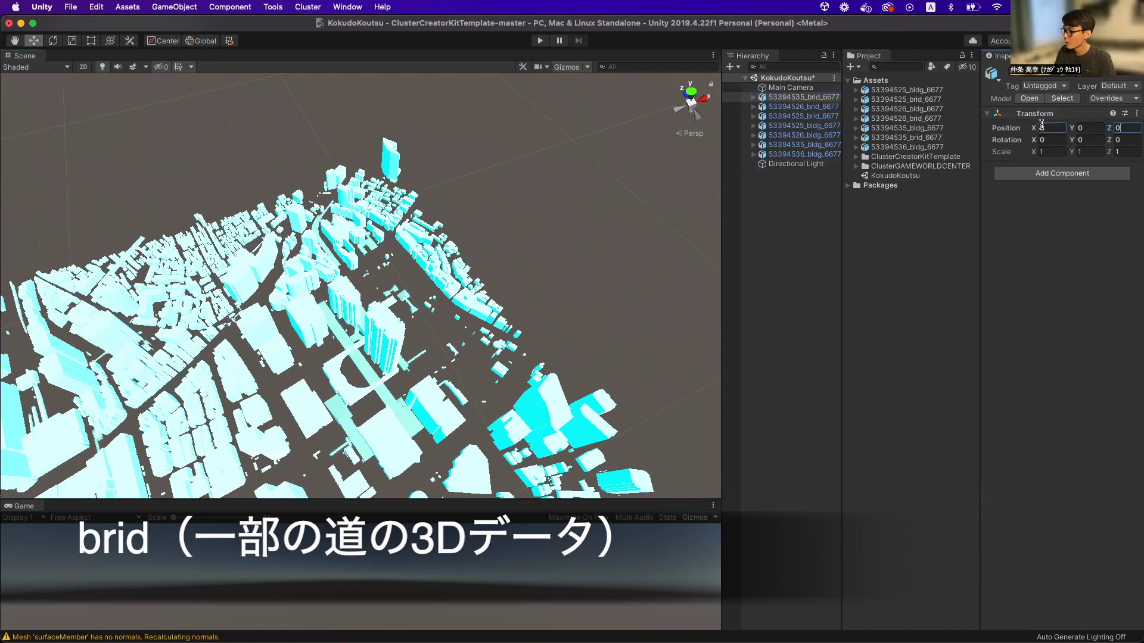
{"action": "key", "text": "Return"}
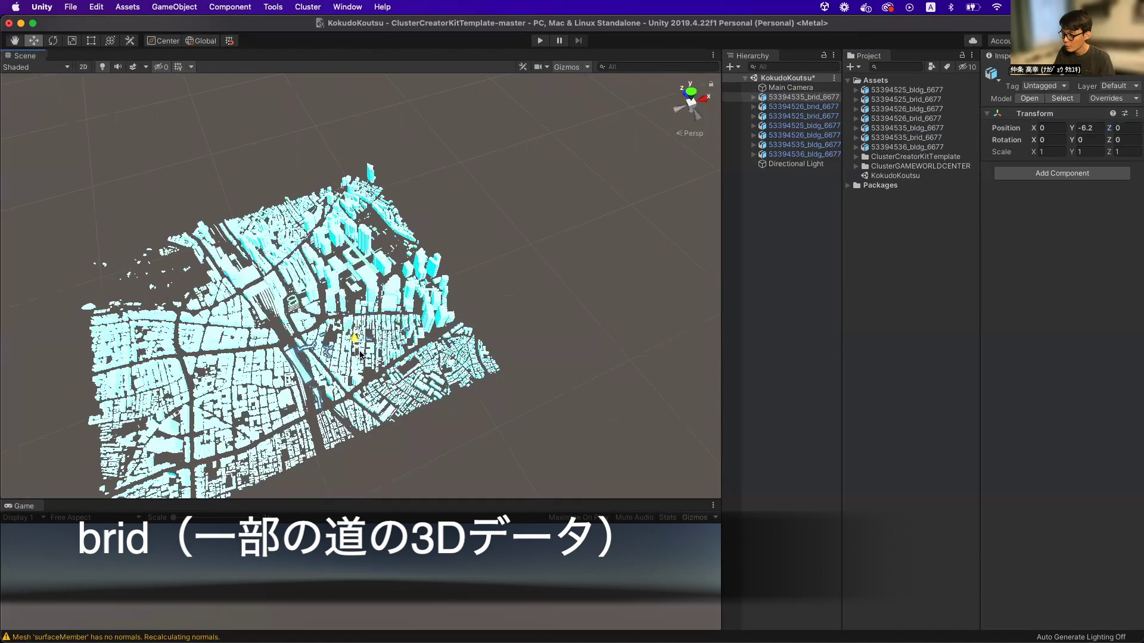
Step: Select 53394526_brid_6677, undo an accidental move, and look over the city
{"action": "left_click", "coordinate": [798, 106]}
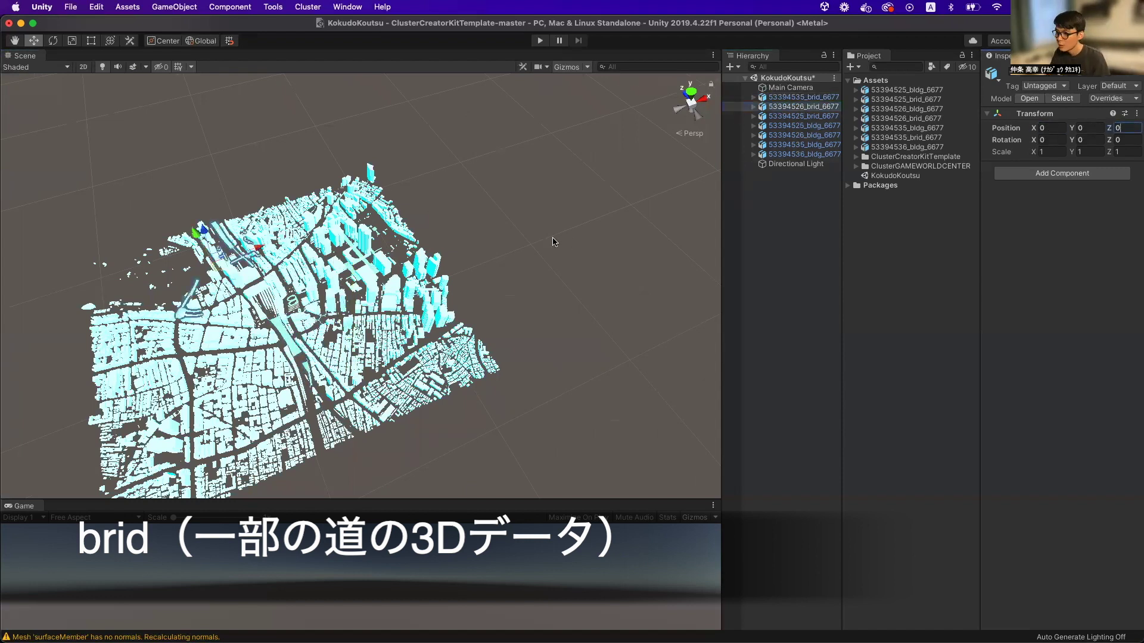
{"action": "left_click_drag", "start_coordinate": [205, 221], "coordinate": [216, 225]}
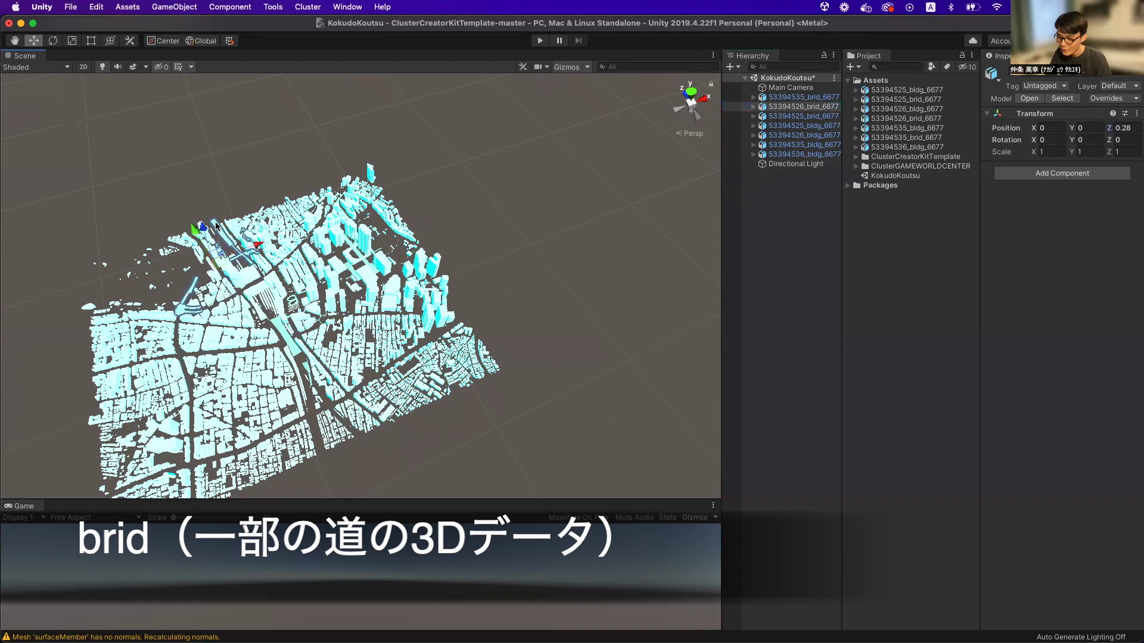
{"action": "key", "text": "super+z"}
{"action": "scroll", "coordinate": [247, 287], "scroll_direction": "up", "scroll_amount": 3}
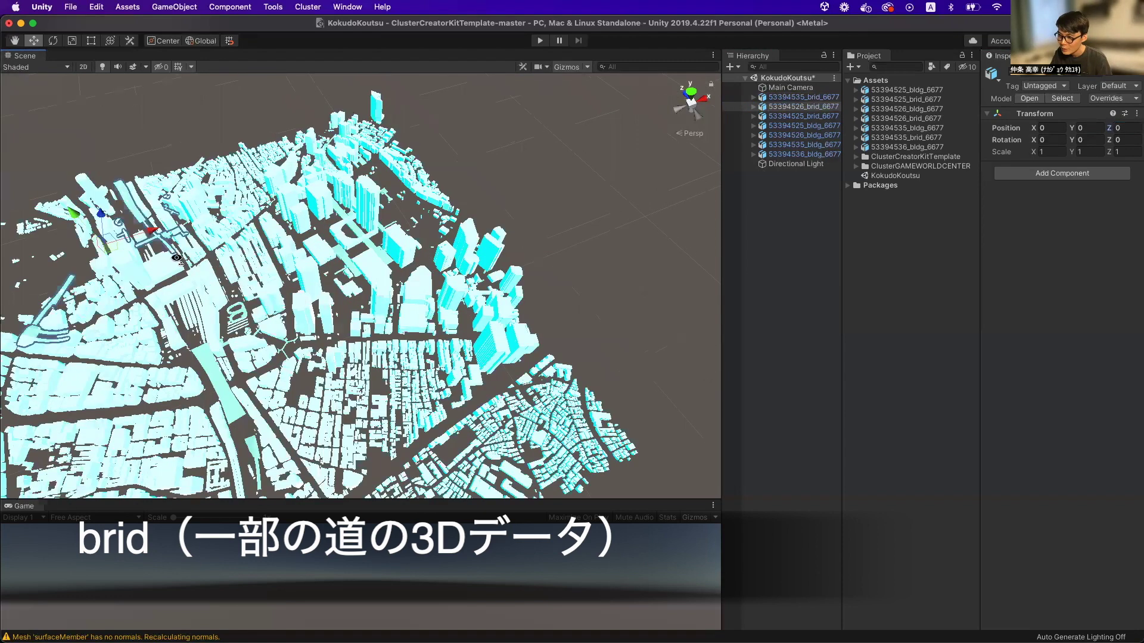
{"action": "left_click_drag", "start_coordinate": [247, 287], "coordinate": [267, 258], "text": "alt"}
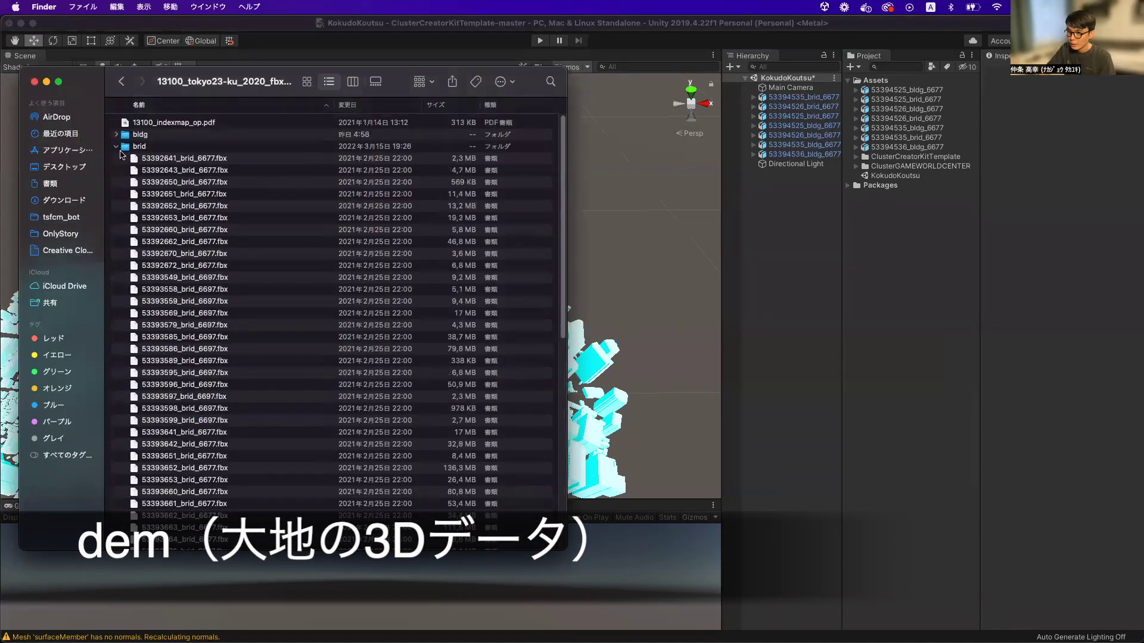
Step: Import 533945_dem_6677.fbx from the dem folder into Assets and drop it into the scene
{"action": "left_click", "coordinate": [117, 147]}
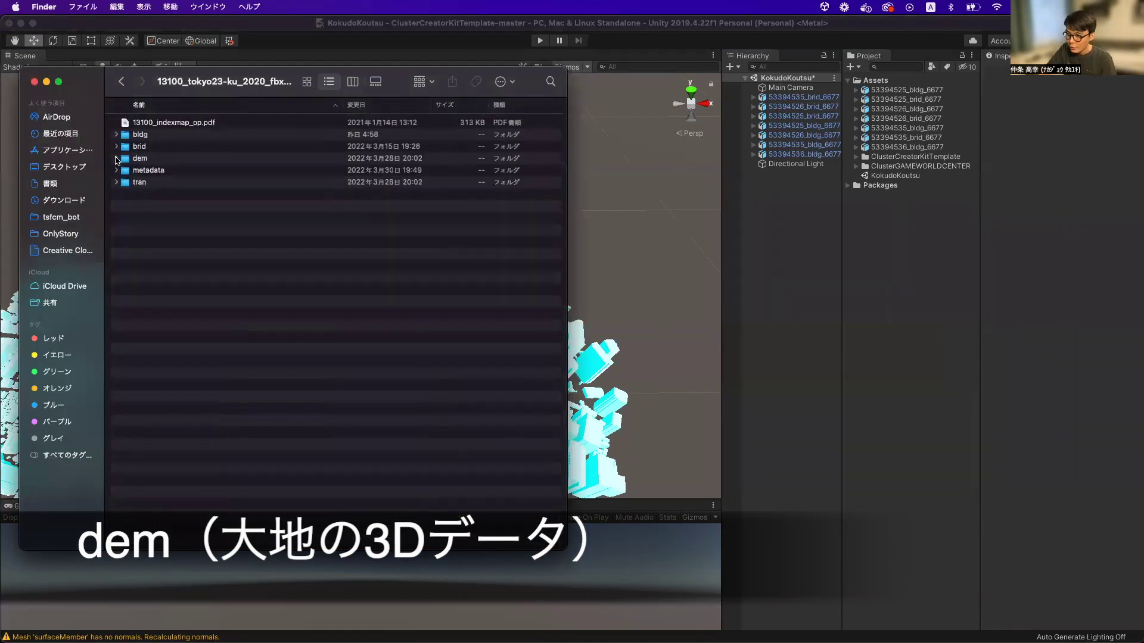
{"action": "left_click", "coordinate": [117, 159]}
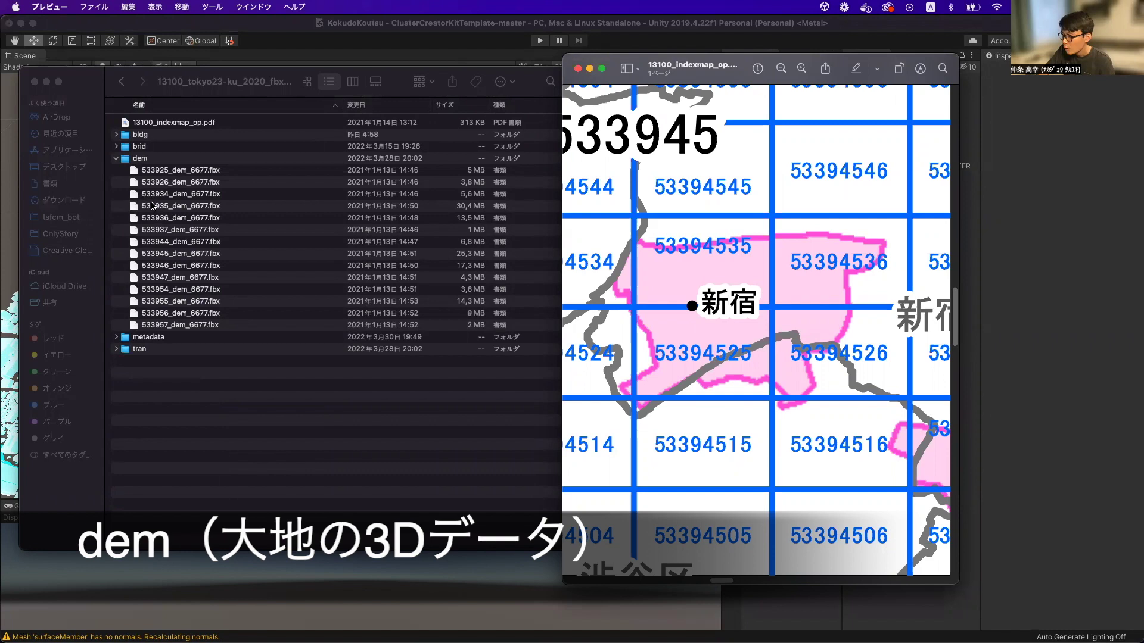
{"action": "left_click", "coordinate": [165, 259]}
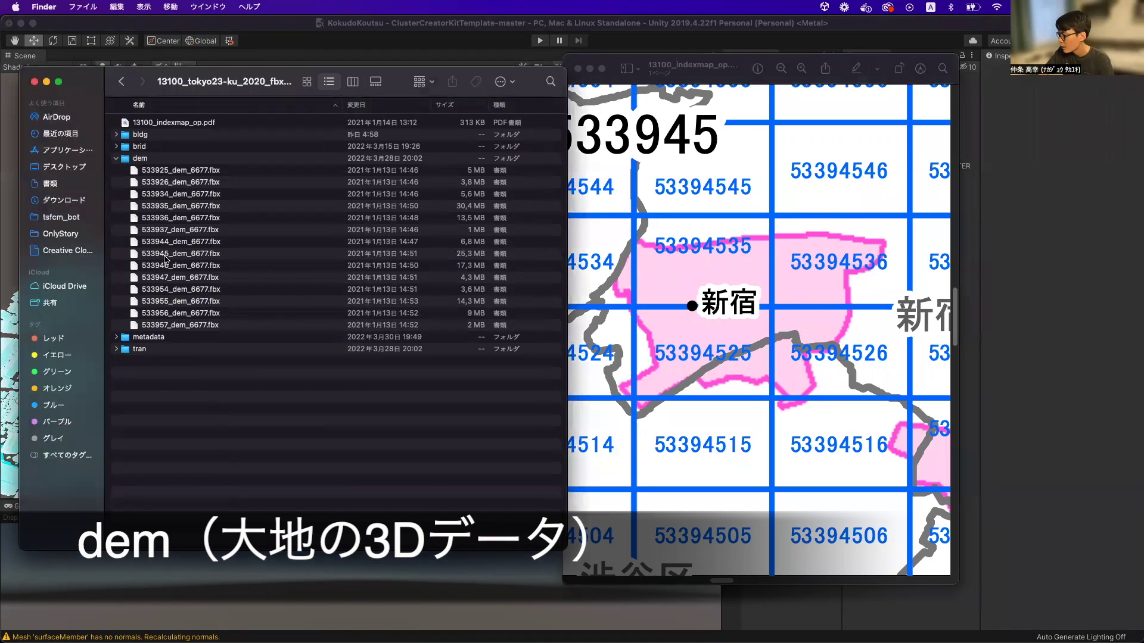
{"action": "left_click", "coordinate": [157, 255]}
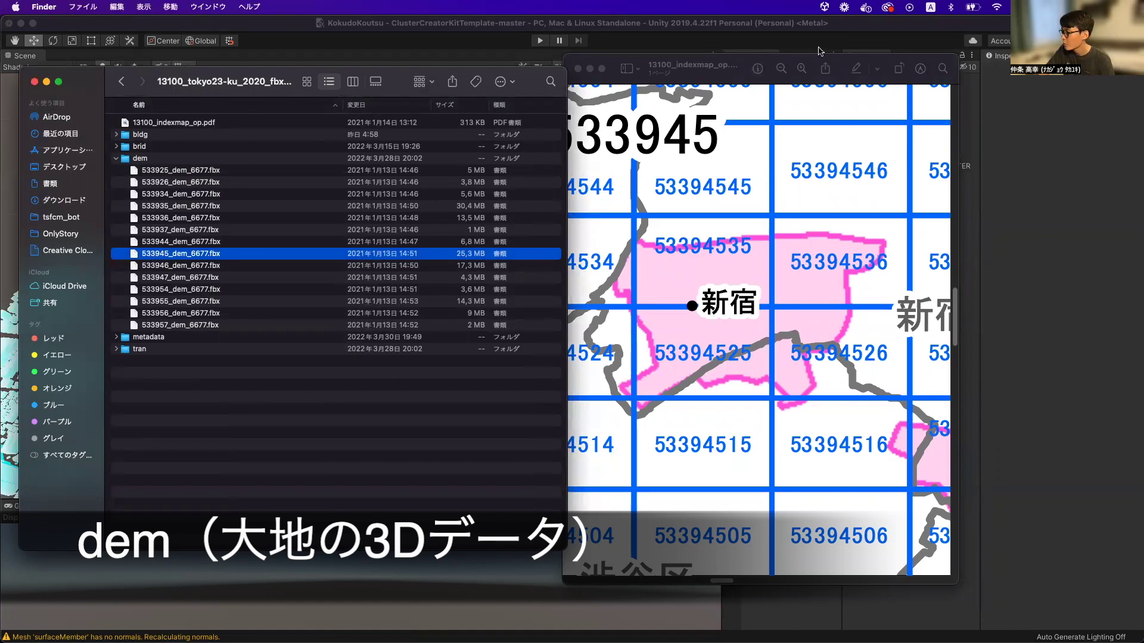
{"action": "left_click_drag", "start_coordinate": [151, 256], "coordinate": [877, 87]}
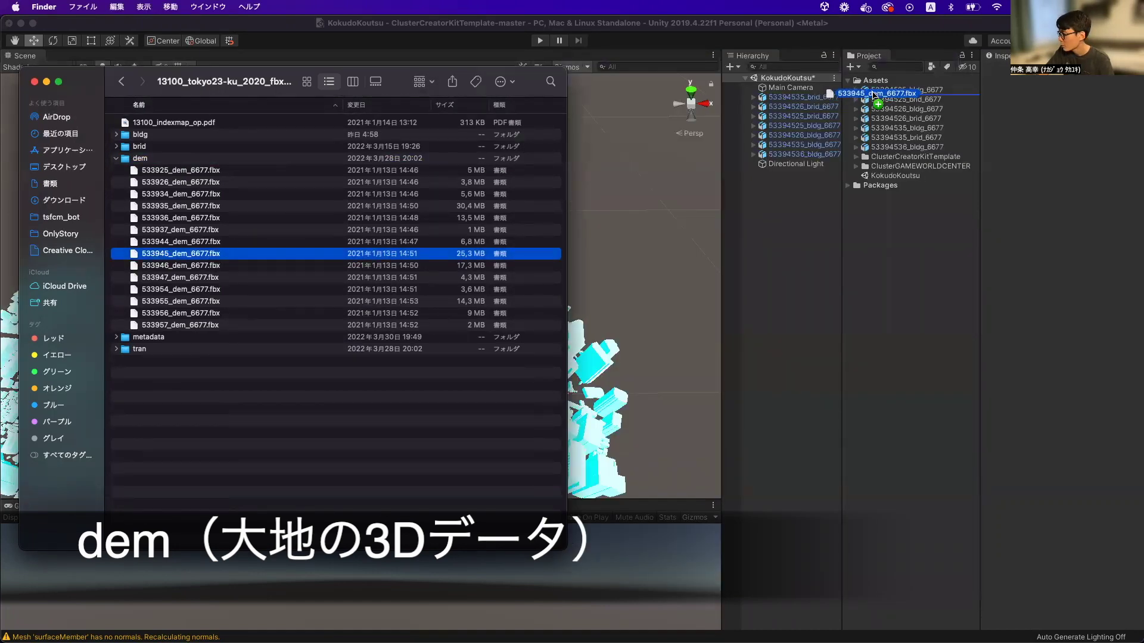
{"action": "left_click_drag", "start_coordinate": [877, 86], "coordinate": [879, 85]}
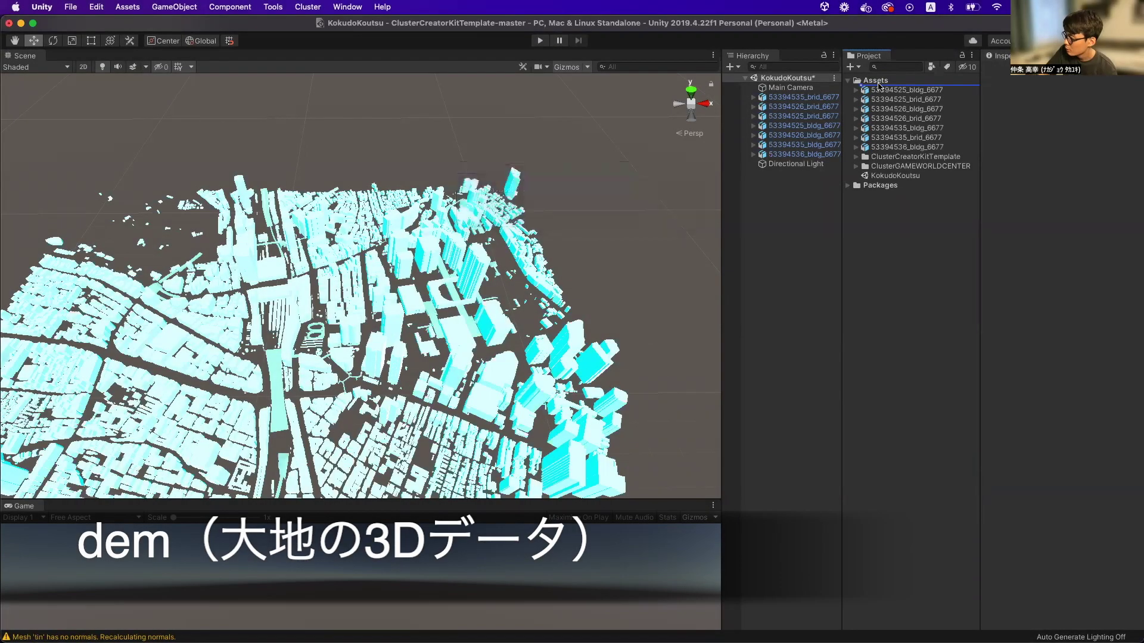
{"action": "mouse_move", "coordinate": [887, 90]}
{"action": "left_mouse_down"}
{"action": "mouse_move", "coordinate": [617, 150]}
{"action": "mouse_move", "coordinate": [401, 165]}
{"action": "left_mouse_up"}
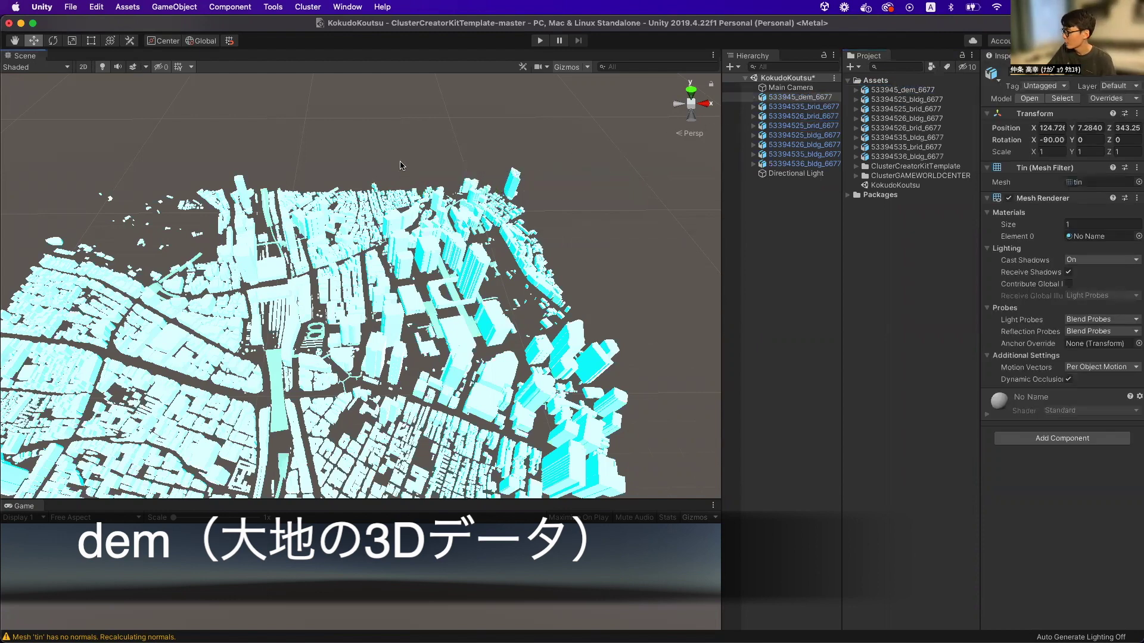
Step: Set the 533945_dem_6677 terrain's position to X 0, Y 0, Z 0
{"action": "left_click", "coordinate": [1046, 128]}
{"action": "type", "text": "0"}
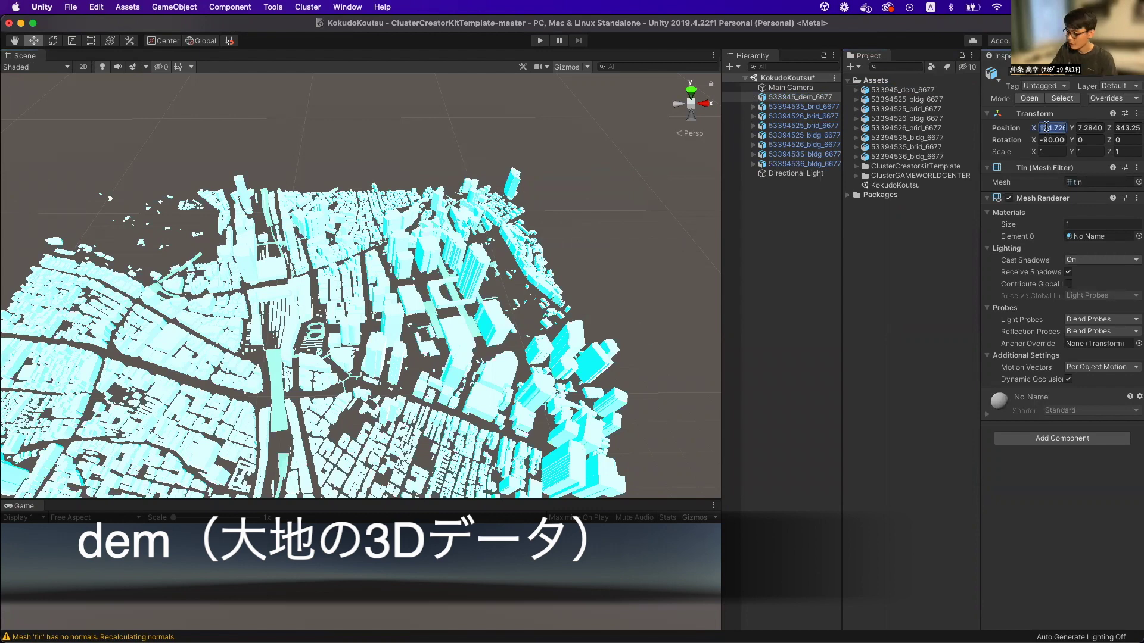
{"action": "key", "text": "Tab"}
{"action": "type", "text": "0"}
{"action": "key", "text": "Tab"}
{"action": "type", "text": "0"}
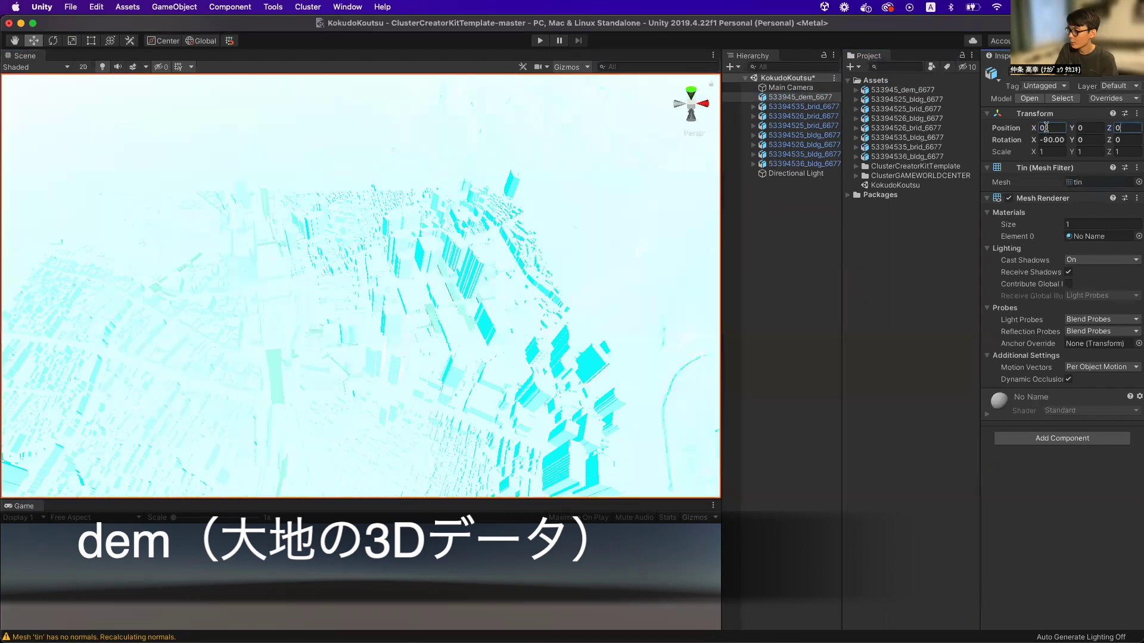
Step: Frame the terrain and orbit to a low, level view centred on the city blocks
{"action": "left_click_drag", "start_coordinate": [304, 324], "coordinate": [534, 264], "text": "alt"}
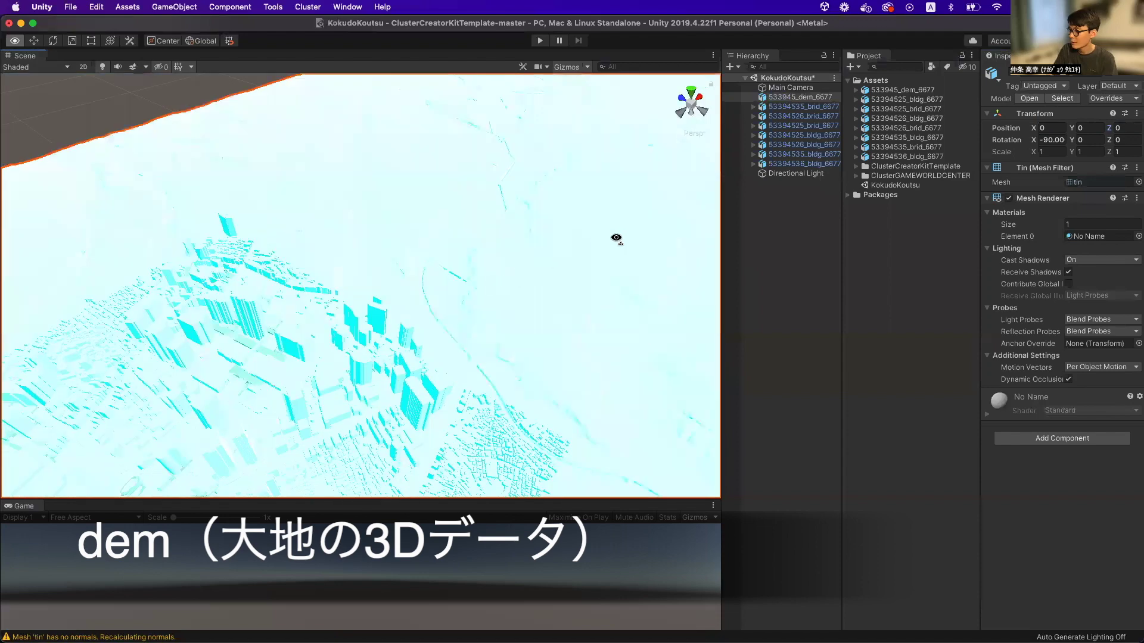
{"action": "key", "text": "f"}
{"action": "left_click_drag", "start_coordinate": [528, 327], "coordinate": [455, 6], "text": "alt"}
{"action": "key", "text": "w"}
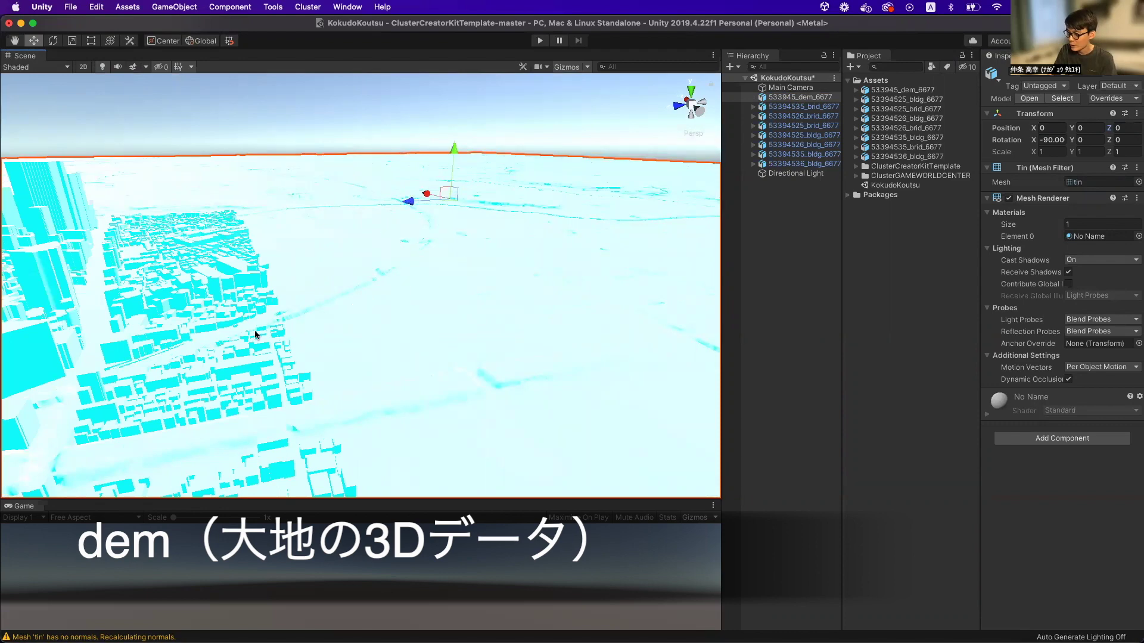
{"action": "mouse_move", "coordinate": [375, 286]}
{"action": "left_mouse_down", "text": "alt"}
{"action": "mouse_move", "coordinate": [148, 309]}
{"action": "mouse_move", "coordinate": [451, 278]}
{"action": "left_mouse_up", "text": "alt"}
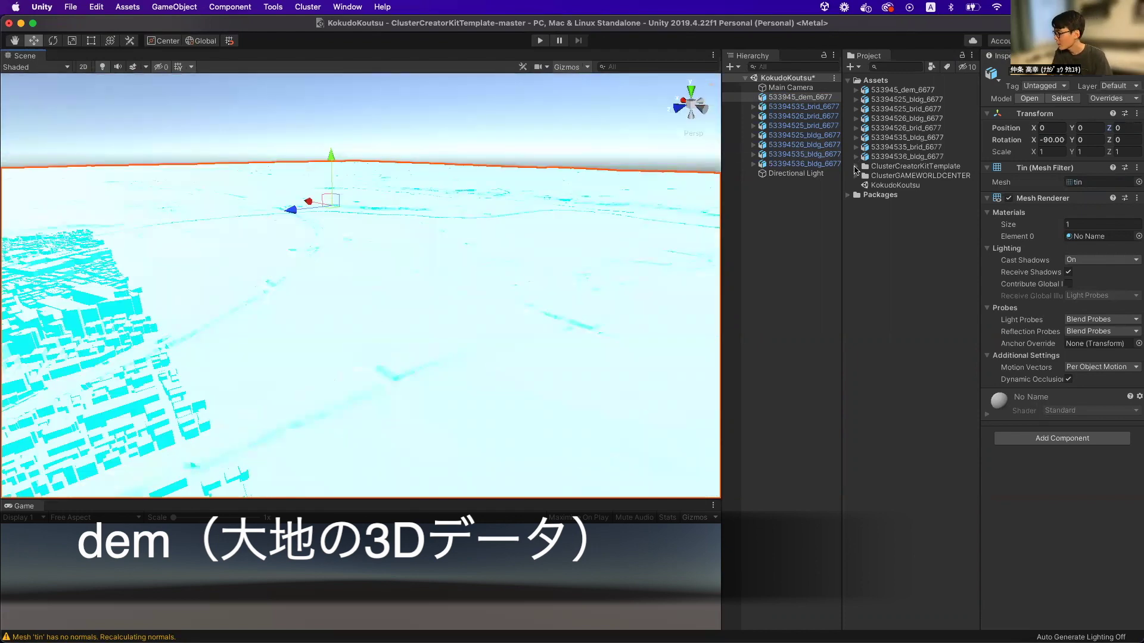
Step: Apply the FloorMat4 material from ClusterCreatorKitTemplate > Progression > Materials to the terrain
{"action": "left_click", "coordinate": [856, 170]}
{"action": "left_click", "coordinate": [912, 309]}
{"action": "left_click", "coordinate": [918, 319]}
{"action": "left_click_drag", "start_coordinate": [918, 319], "coordinate": [488, 296]}
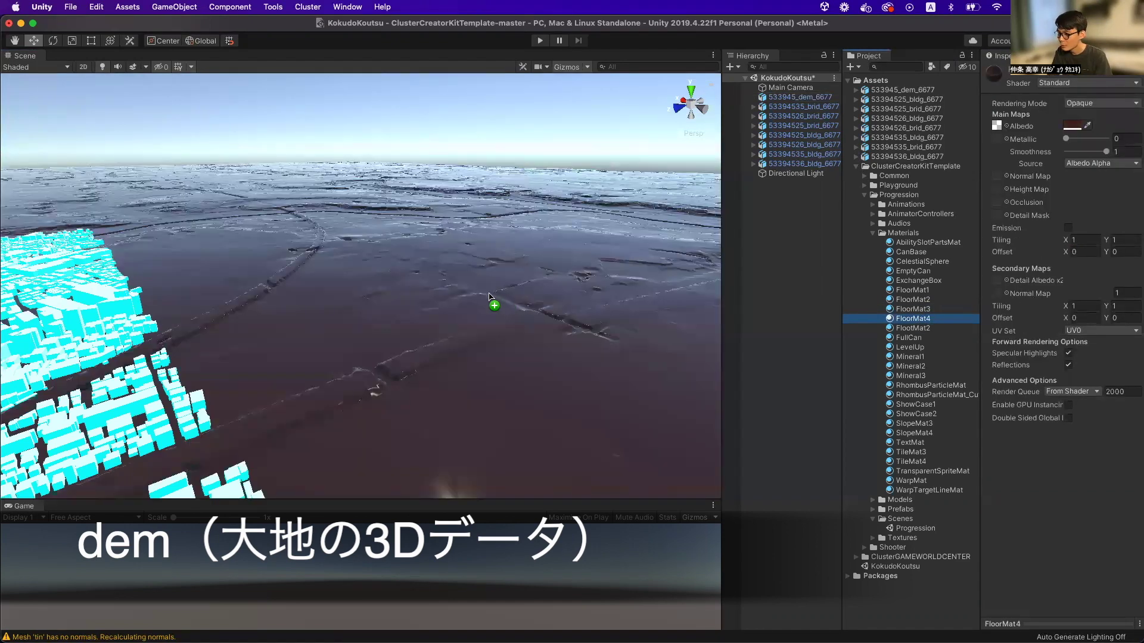
Step: Orbit and zoom around the city on the dark terrain, then select a building
{"action": "left_click_drag", "start_coordinate": [489, 296], "coordinate": [520, 287], "text": "alt"}
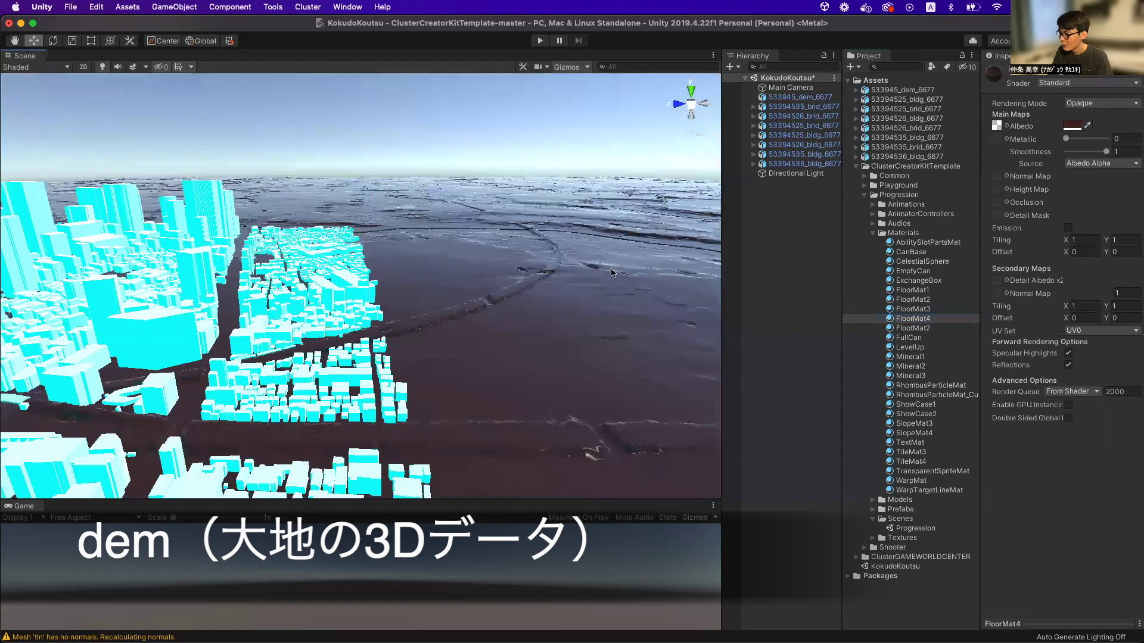
{"action": "left_click_drag", "start_coordinate": [520, 288], "coordinate": [977, 298], "text": "alt"}
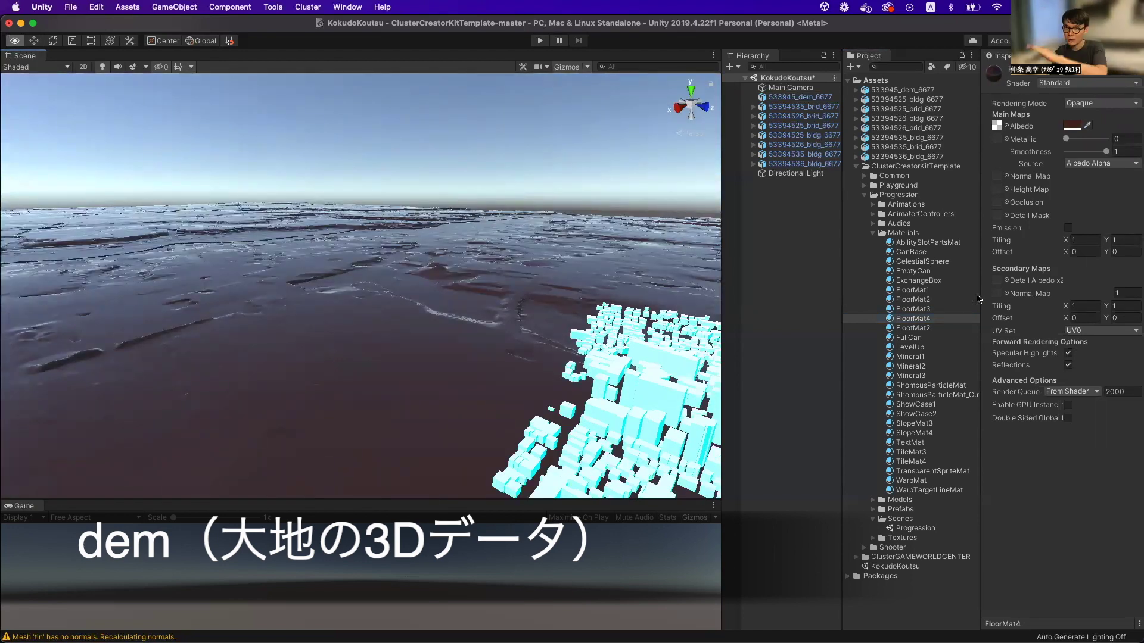
{"action": "left_click_drag", "start_coordinate": [977, 298], "coordinate": [580, 361], "text": "alt"}
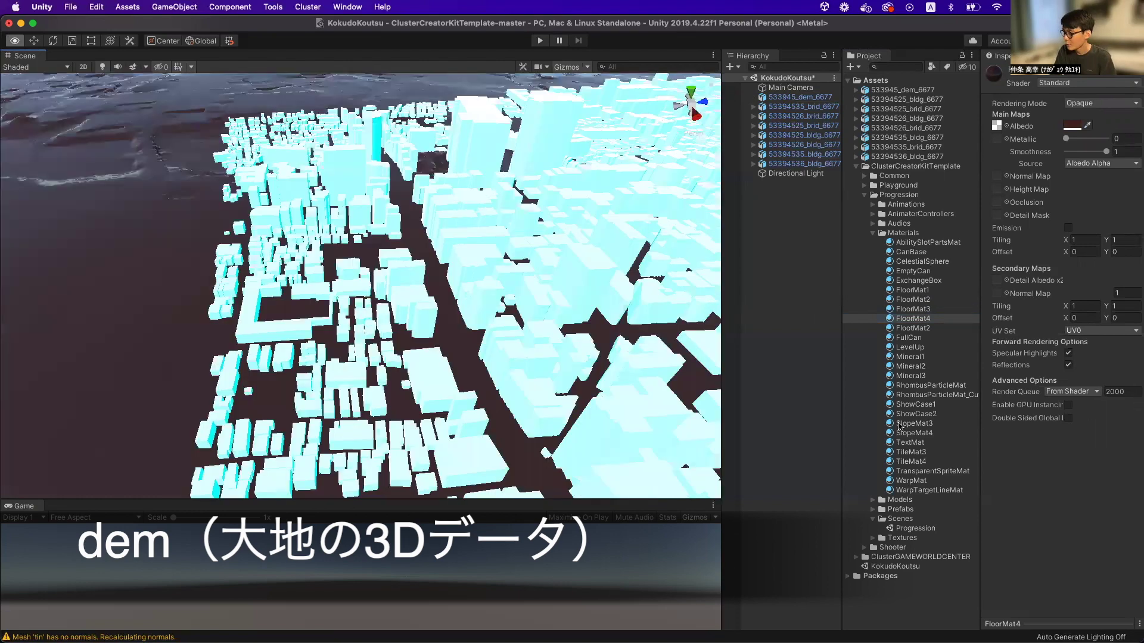
{"action": "left_click_drag", "start_coordinate": [433, 390], "coordinate": [407, 169], "text": "alt"}
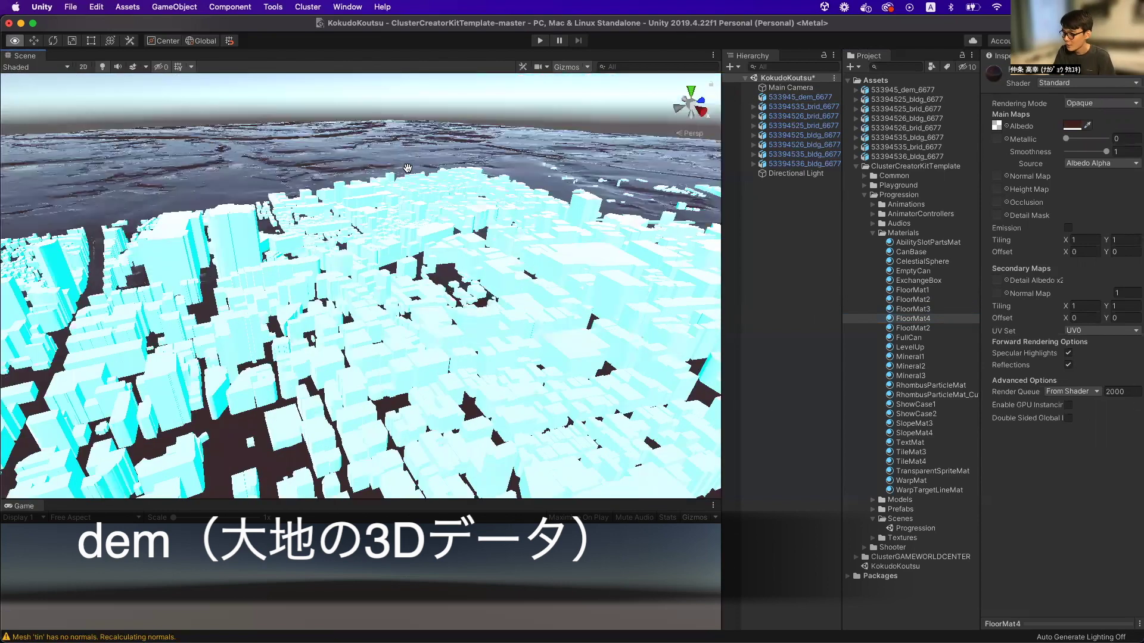
{"action": "scroll", "coordinate": [413, 181], "scroll_direction": "up", "scroll_amount": 5}
{"action": "scroll", "coordinate": [413, 181], "scroll_direction": "down", "scroll_amount": 5}
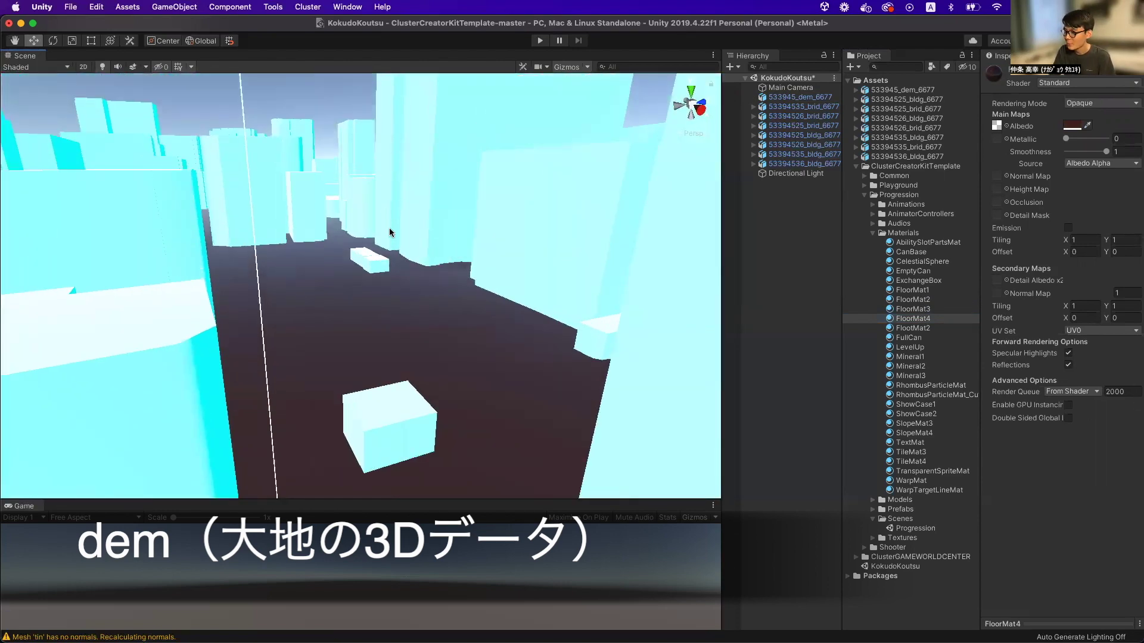
{"action": "left_click_drag", "start_coordinate": [413, 181], "coordinate": [386, 204], "text": "alt"}
{"action": "scroll", "coordinate": [379, 256], "scroll_direction": "down", "scroll_amount": 5}
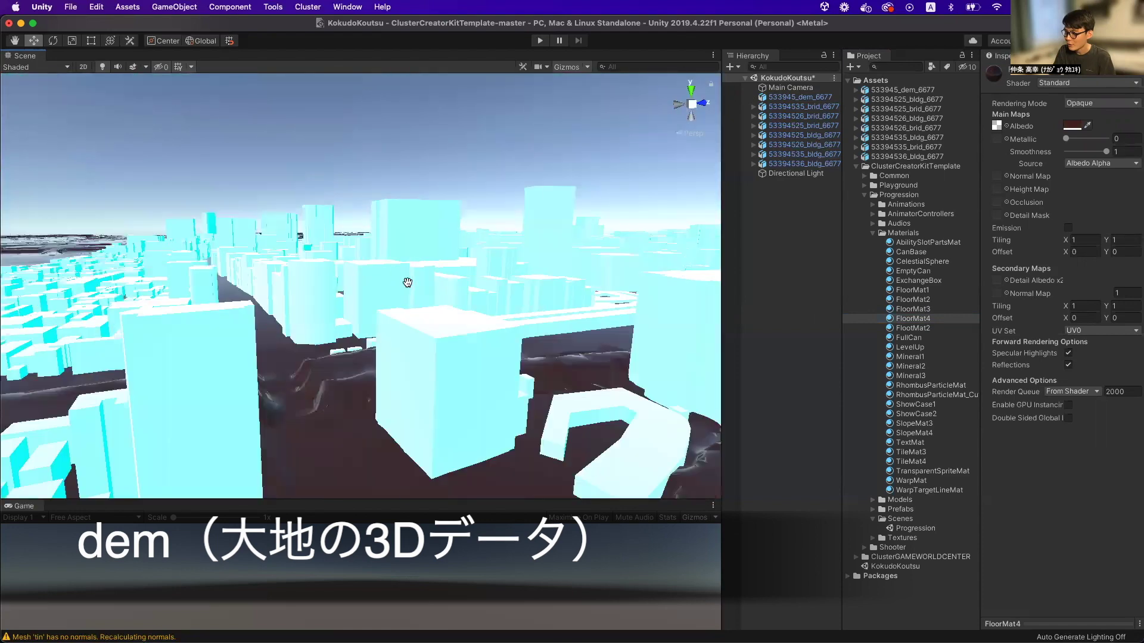
{"action": "scroll", "coordinate": [411, 298], "scroll_direction": "down", "scroll_amount": 3}
{"action": "key", "text": "w"}
{"action": "left_click", "coordinate": [427, 394]}
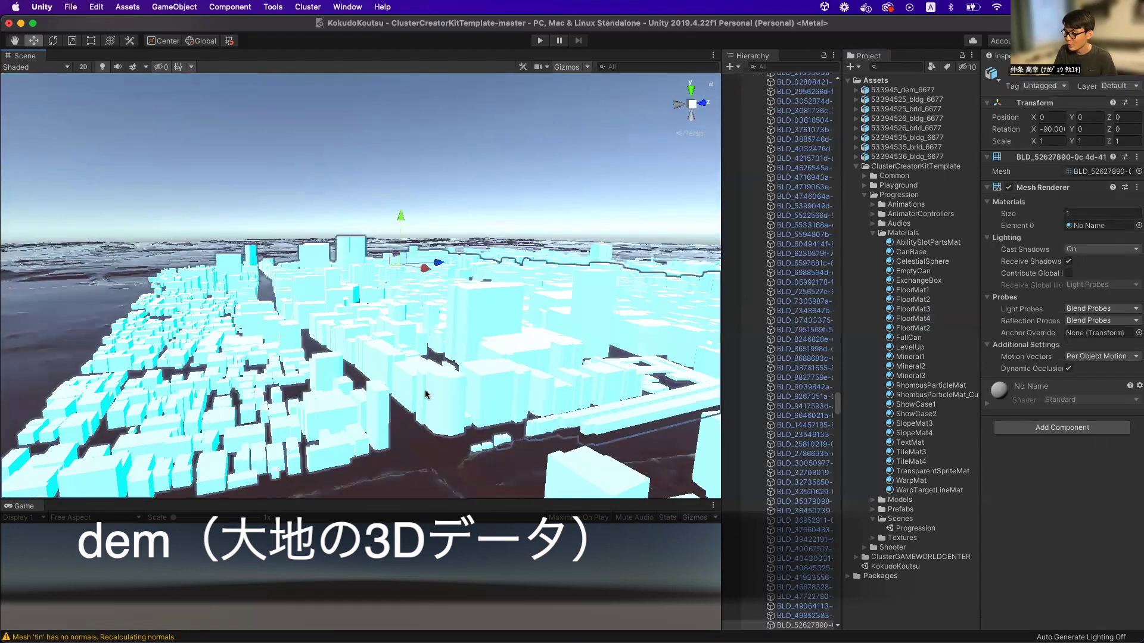
Step: Select a single building and apply the green FloorMat3 material to it
{"action": "left_click", "coordinate": [417, 389]}
{"action": "left_click", "coordinate": [408, 386]}
{"action": "left_click", "coordinate": [381, 370]}
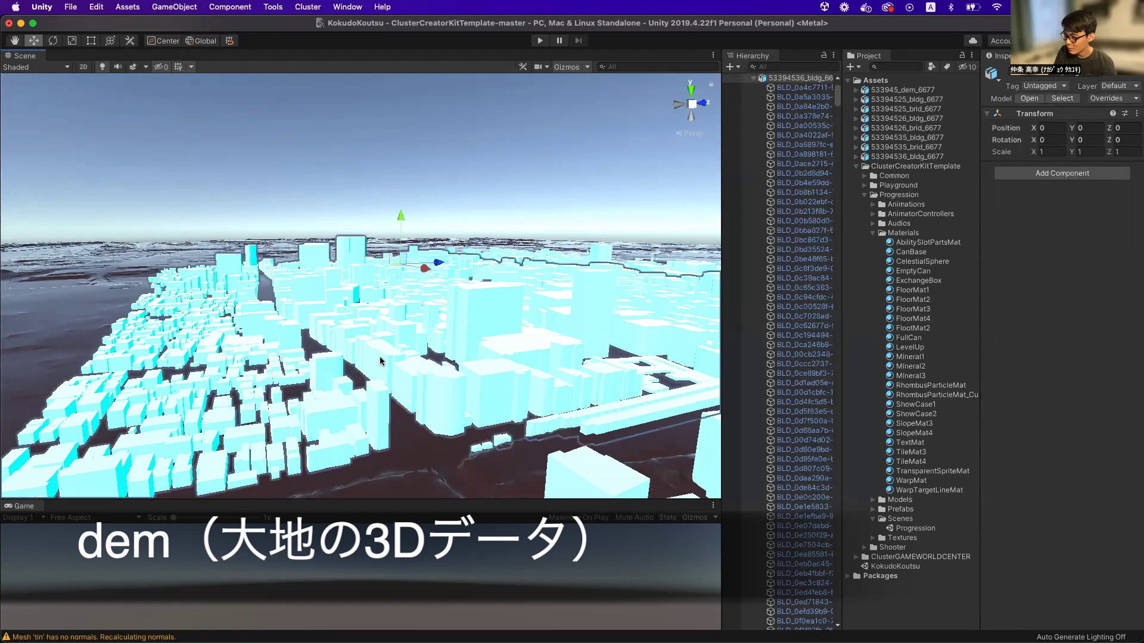
{"action": "left_click", "coordinate": [439, 397]}
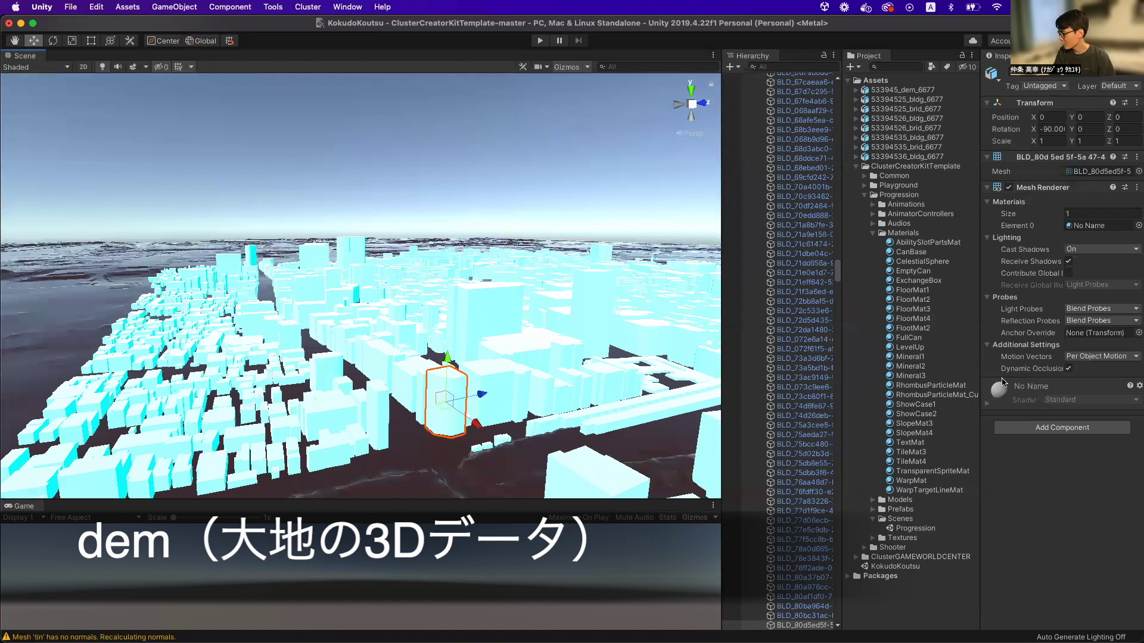
{"action": "left_click", "coordinate": [1004, 391]}
{"action": "left_click_drag", "start_coordinate": [934, 309], "coordinate": [455, 406]}
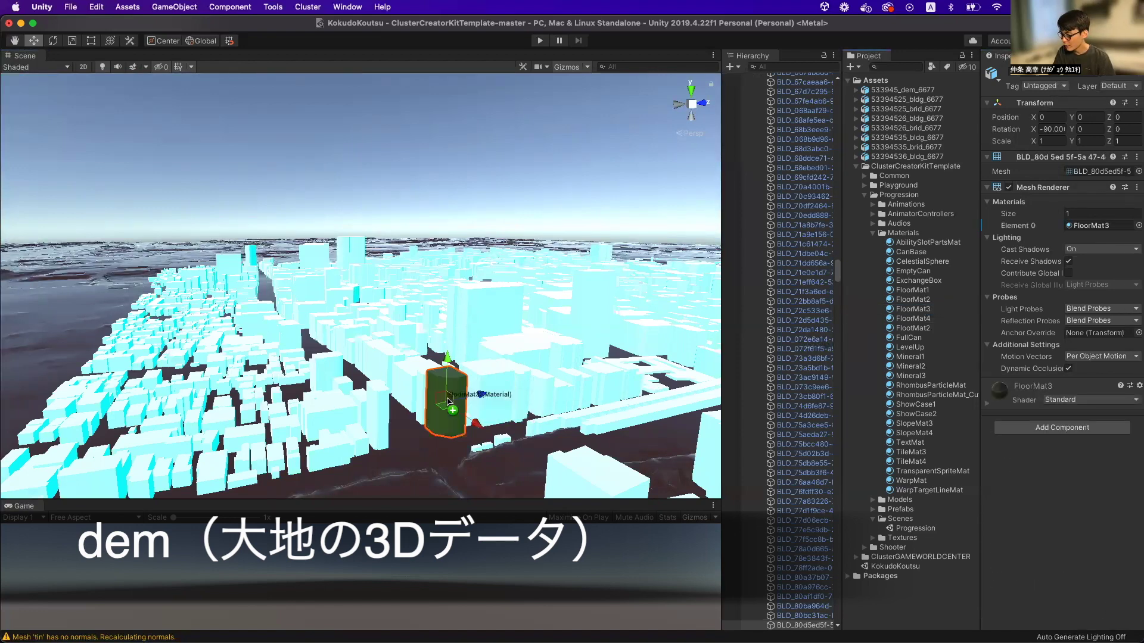
Step: Preview another floor material and FullCan on nearby buildings, then switch to Finder
{"action": "left_click_drag", "start_coordinate": [899, 327], "coordinate": [497, 396]}
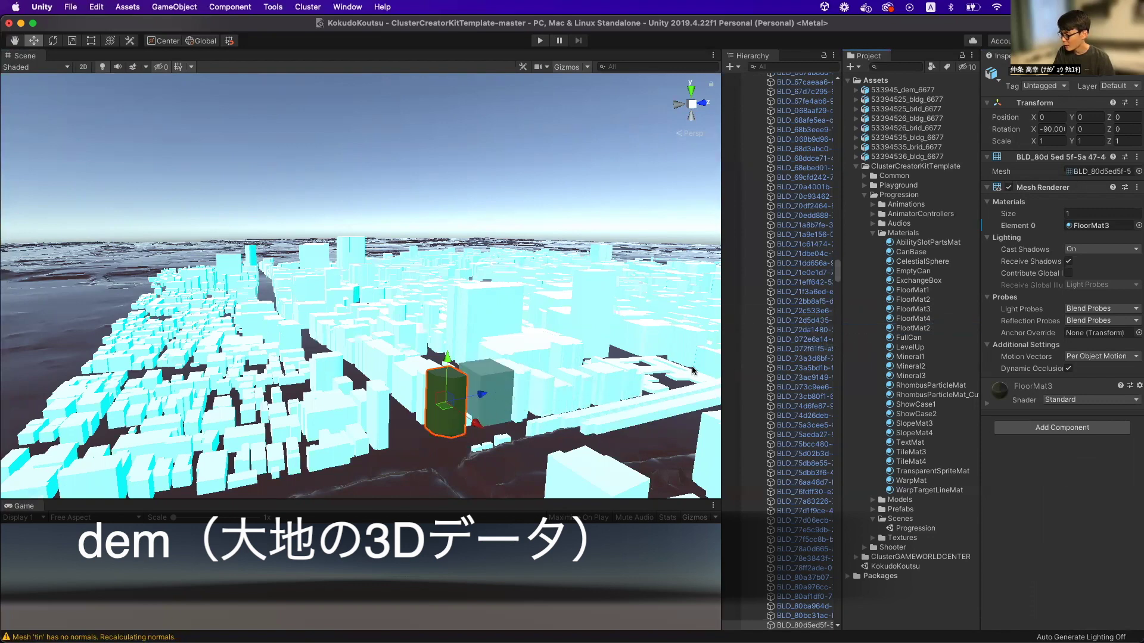
{"action": "left_click_drag", "start_coordinate": [908, 336], "coordinate": [527, 400]}
{"action": "left_click_drag", "start_coordinate": [527, 400], "coordinate": [523, 405]}
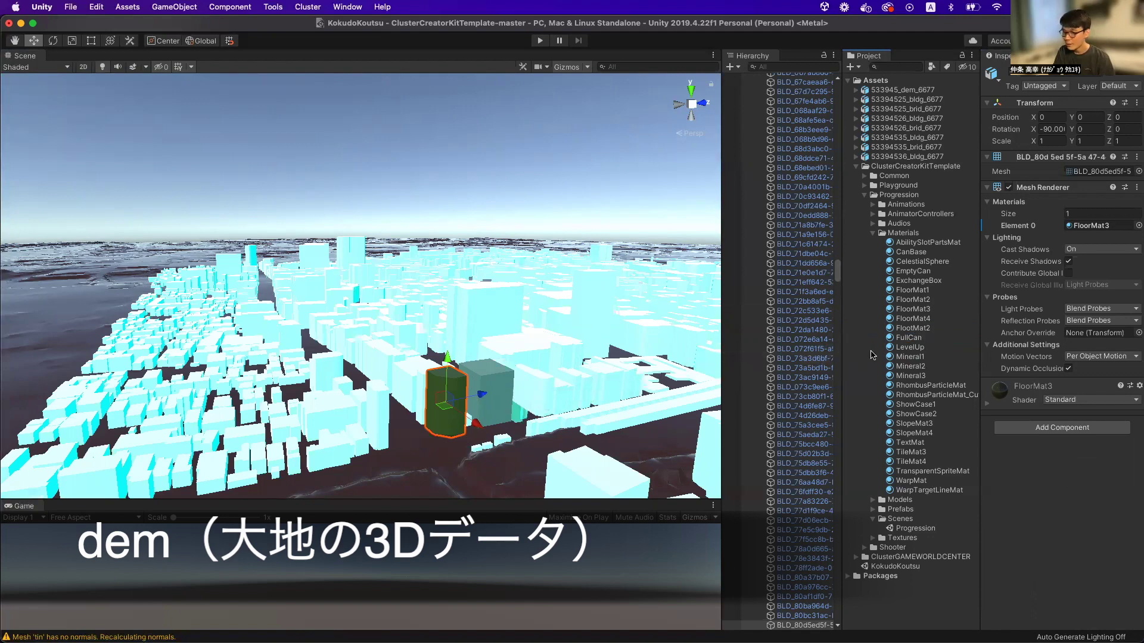
{"action": "key", "text": "super+Tab"}
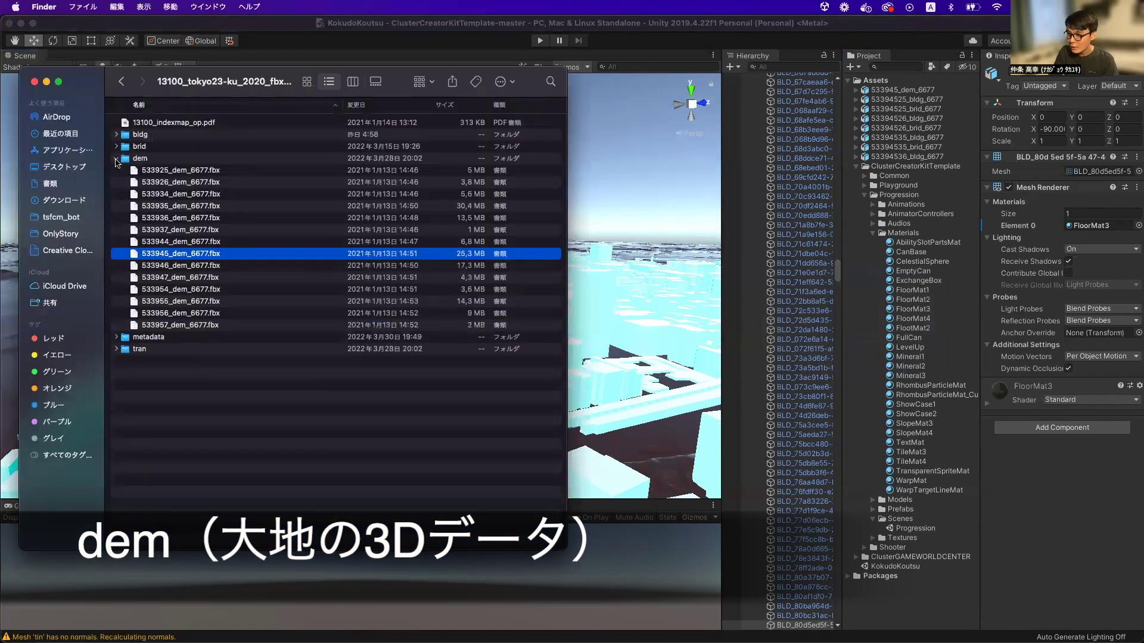
Step: Collapse the dem folder, check the metadata folder, and expand the tran folder
{"action": "left_click", "coordinate": [116, 183]}
{"action": "left_click", "coordinate": [117, 171]}
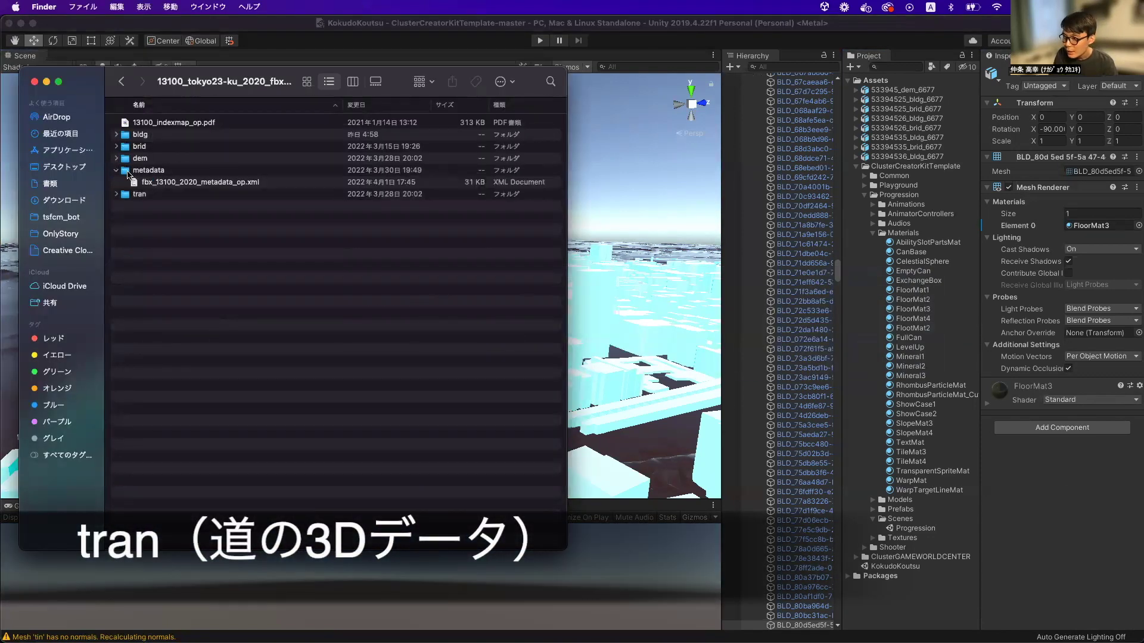
{"action": "left_click", "coordinate": [116, 195]}
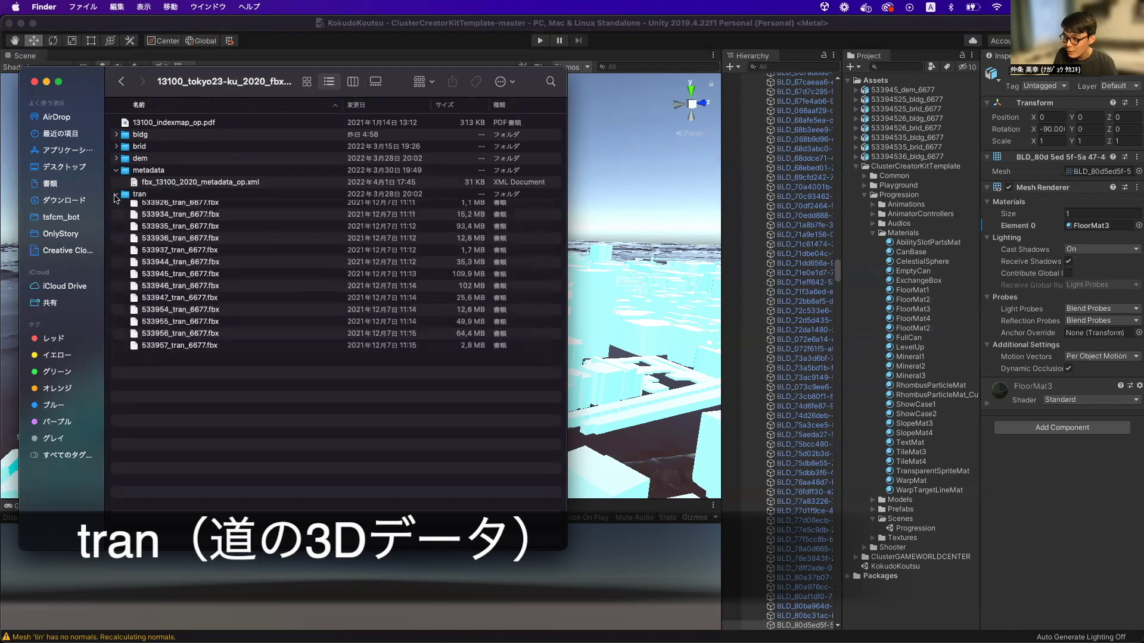
{"action": "left_click", "coordinate": [162, 183]}
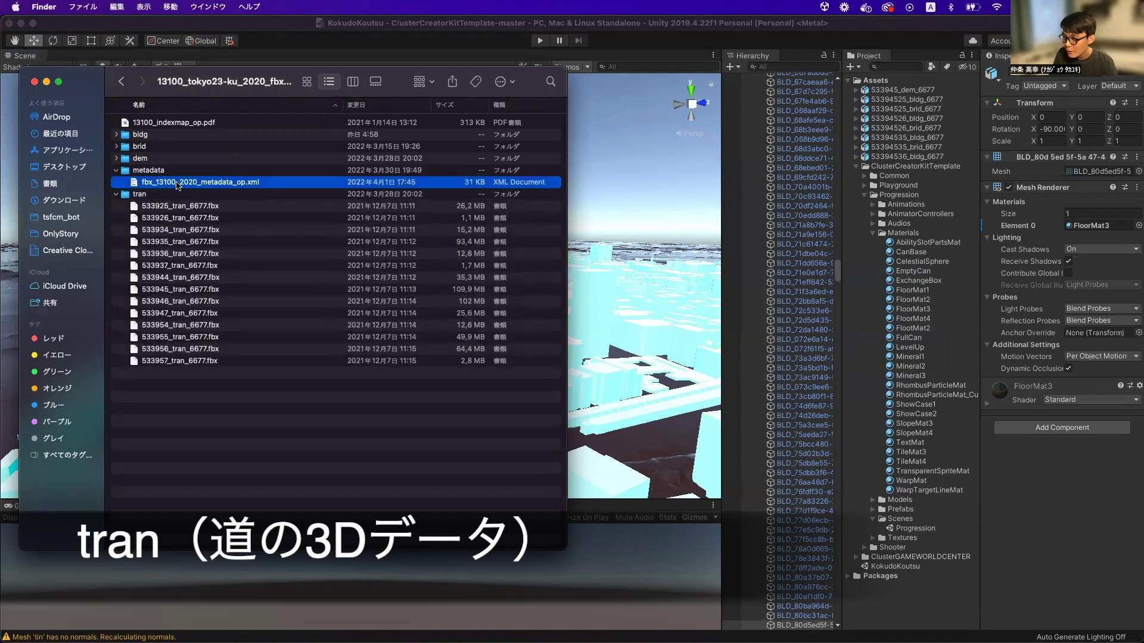
{"action": "left_click", "coordinate": [149, 183], "text": "super"}
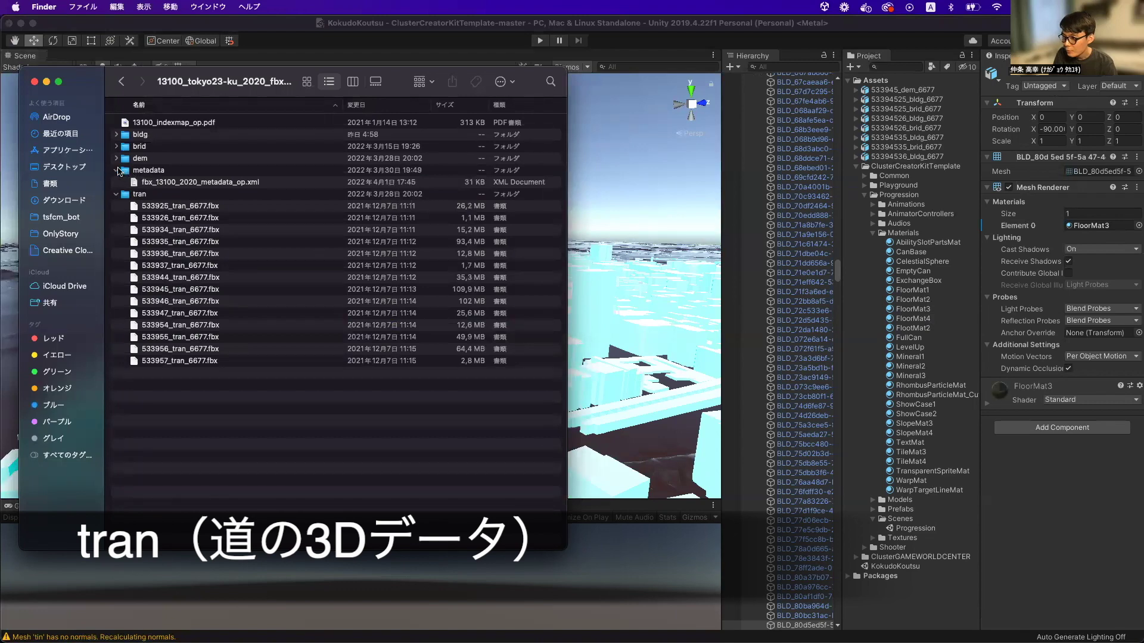
{"action": "left_click", "coordinate": [117, 170]}
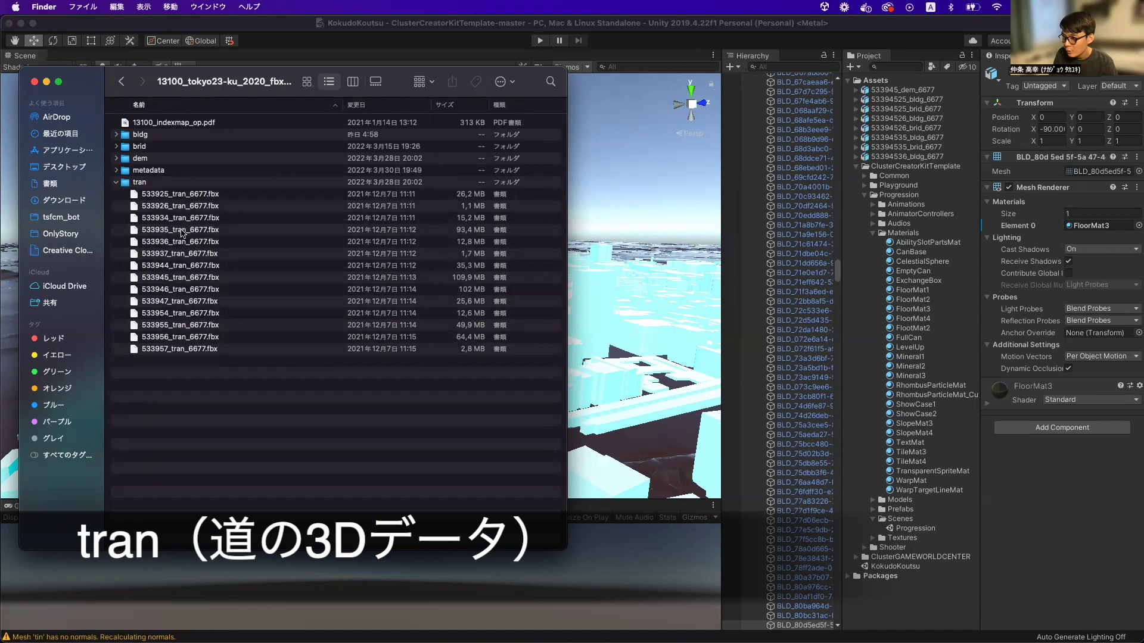
Step: Check the tile number on the index map, then drag 533945_tran_6677.fbx into Unity's Assets
{"action": "key", "text": "super+Tab"}
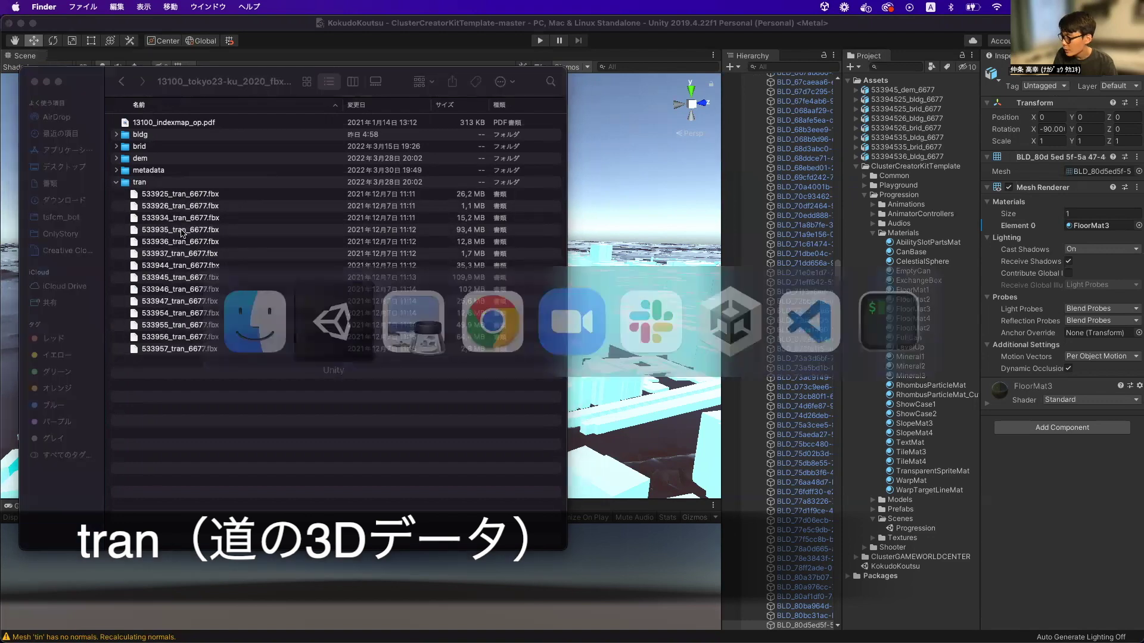
{"action": "key", "text": "super+Tab"}
{"action": "key", "text": "super+Tab"}
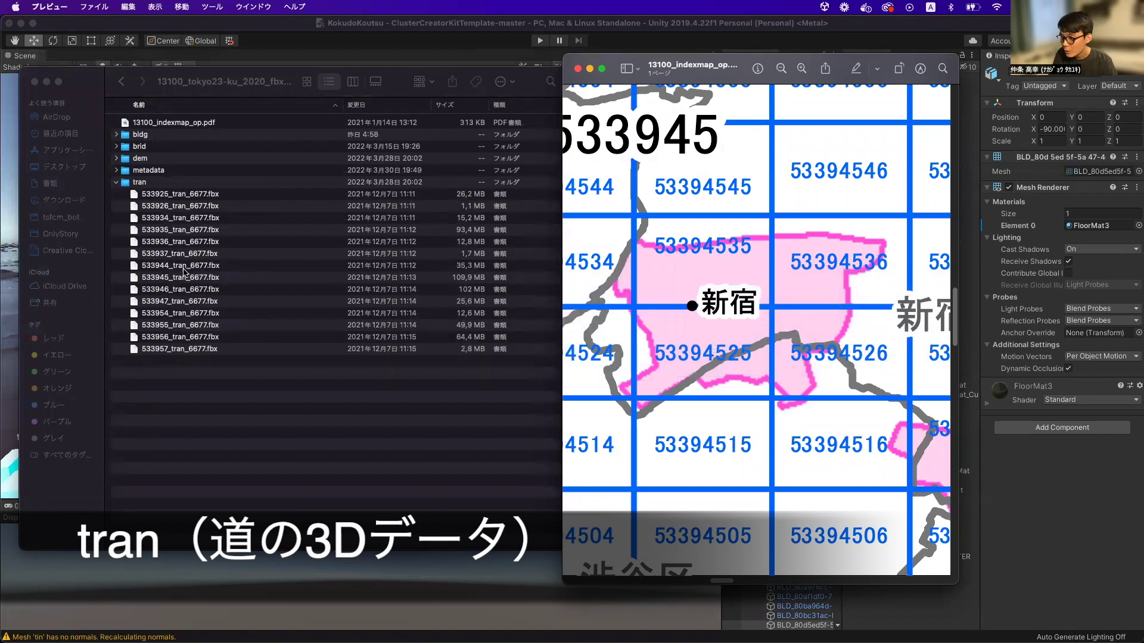
{"action": "key", "text": "super+Tab"}
{"action": "left_click", "coordinate": [161, 279]}
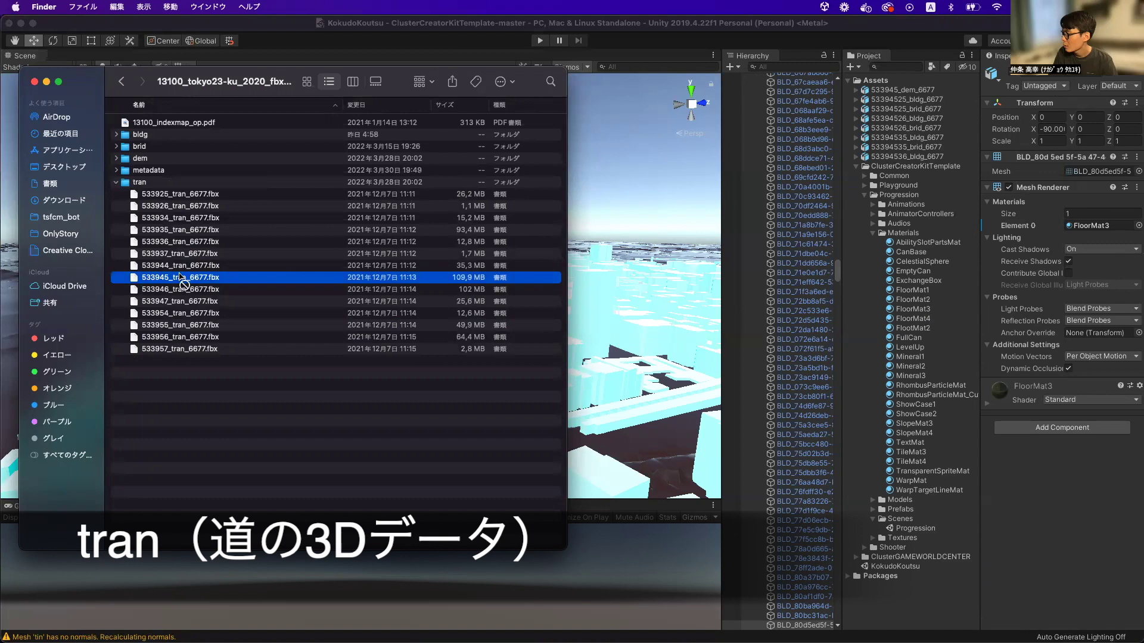
{"action": "left_click_drag", "start_coordinate": [271, 268], "coordinate": [873, 91]}
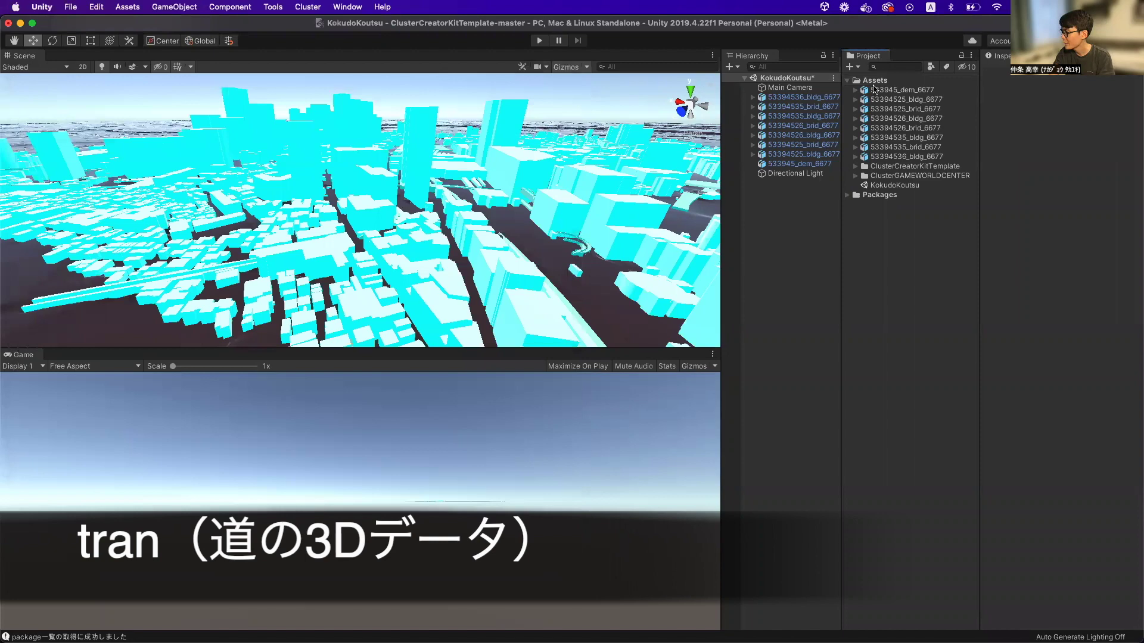
Step: Reveal the Project window's Assets folder in Finder via its right-click menu
{"action": "right_click", "coordinate": [873, 82]}
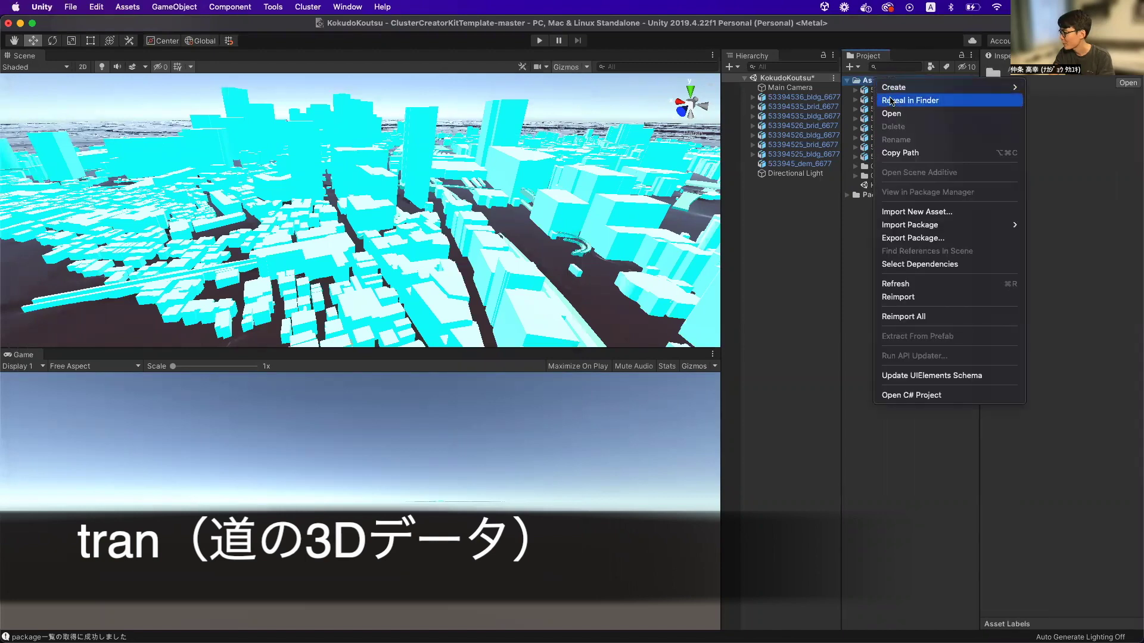
{"action": "left_click", "coordinate": [911, 62]}
{"action": "right_click", "coordinate": [877, 85]}
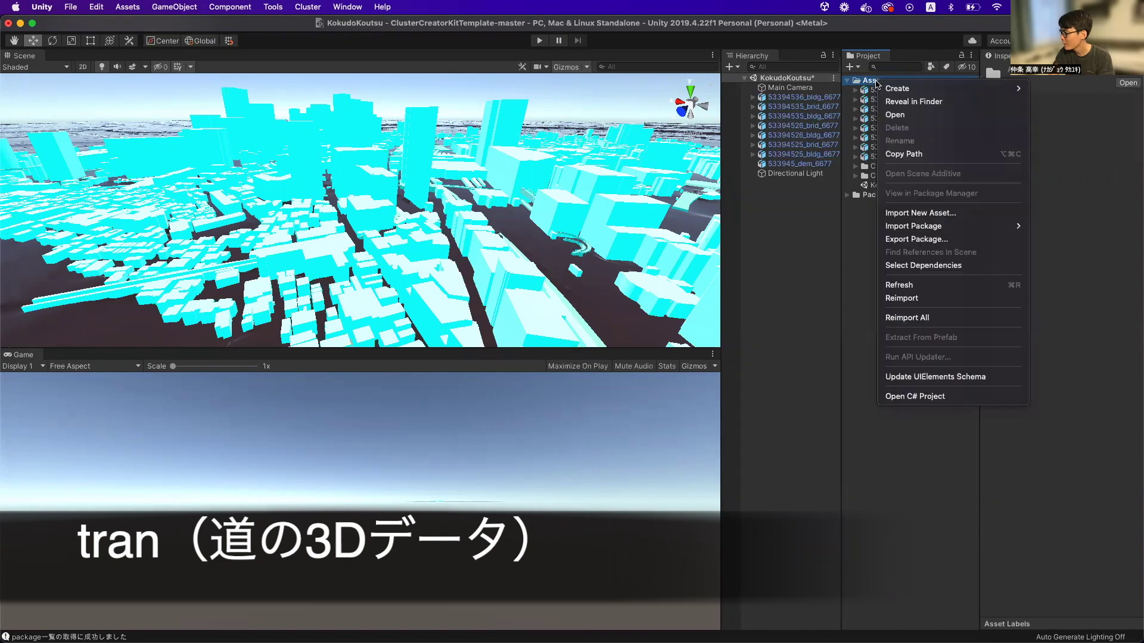
{"action": "left_click", "coordinate": [907, 103]}
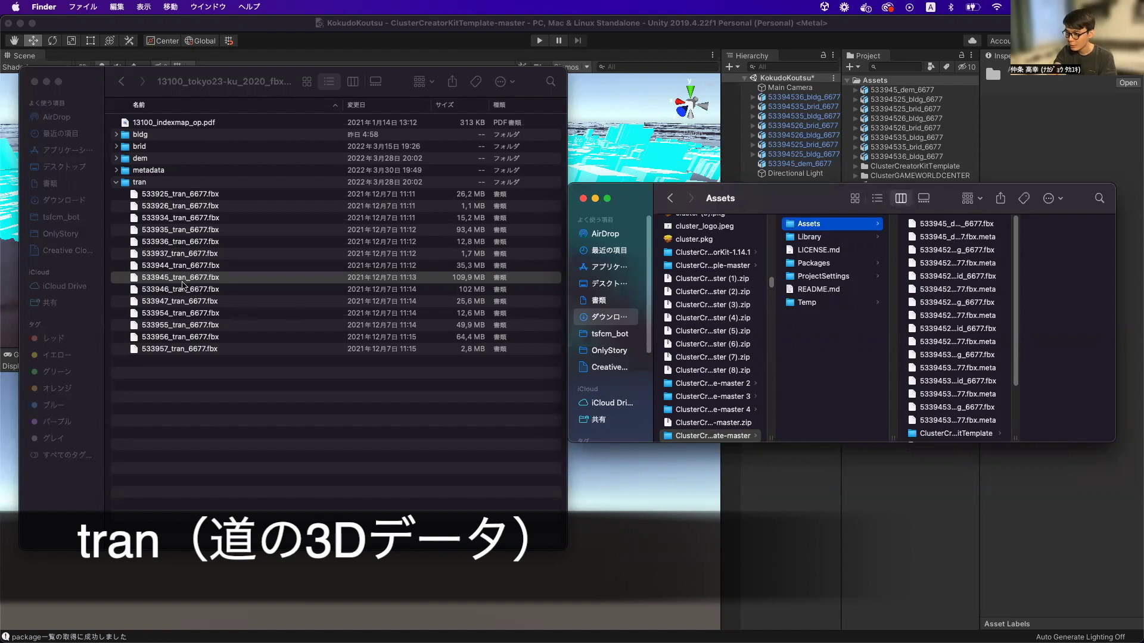
Step: Copy 533945_tran_6677.fbx into the Assets folder window and return to the Unity editor
{"action": "left_click_drag", "start_coordinate": [156, 281], "coordinate": [227, 274]}
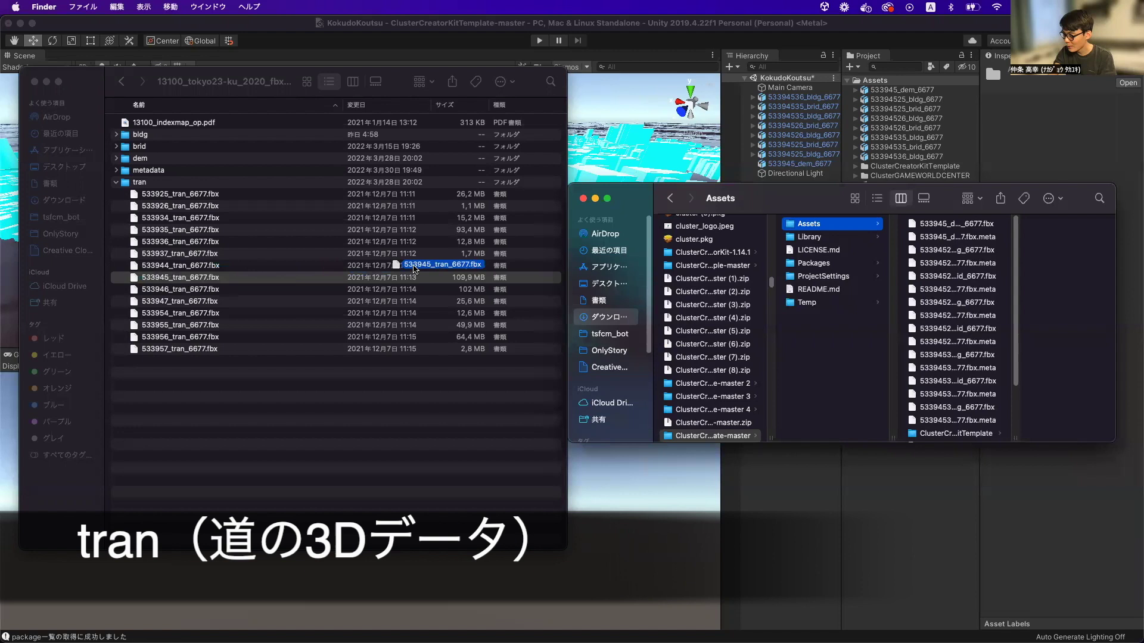
{"action": "left_click_drag", "start_coordinate": [227, 275], "coordinate": [932, 280]}
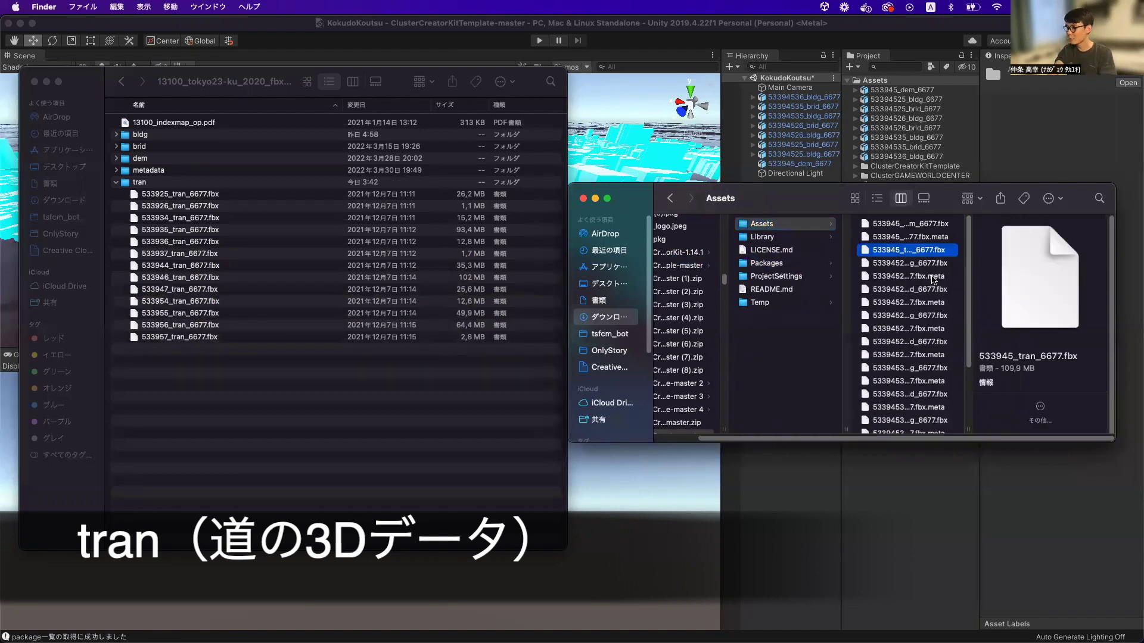
{"action": "left_click", "coordinate": [922, 165]}
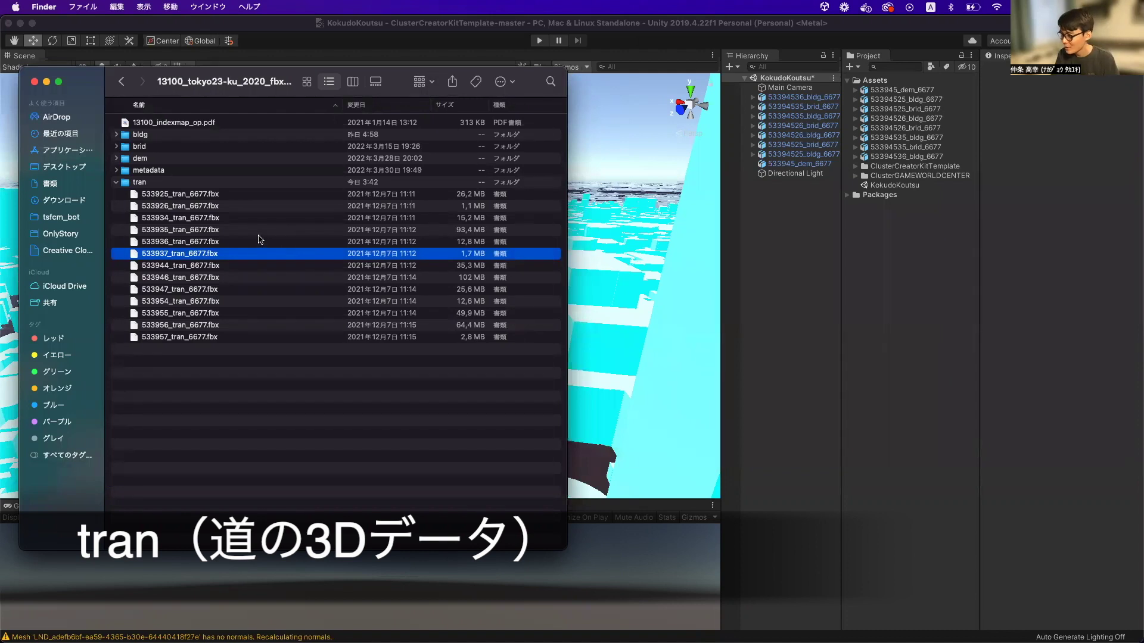
Step: Enlarge the 13100_indexmap_op.pdf index map and pan to the Shinjuku mesh codes
{"action": "left_click", "coordinate": [232, 282]}
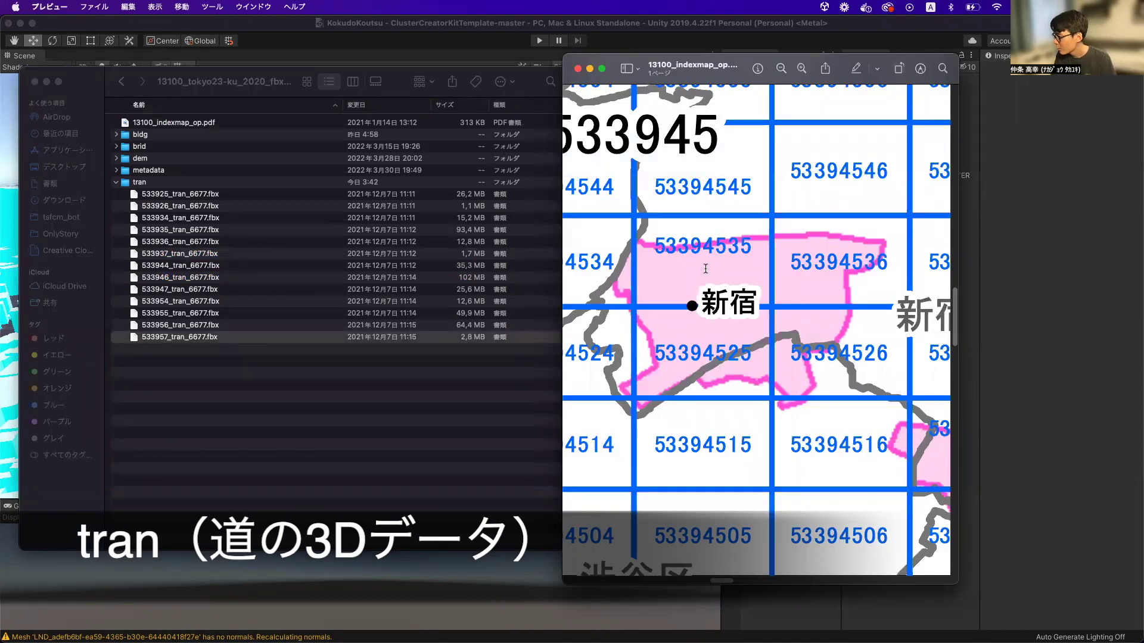
{"action": "scroll", "coordinate": [728, 228], "scroll_direction": "down", "scroll_amount": 2}
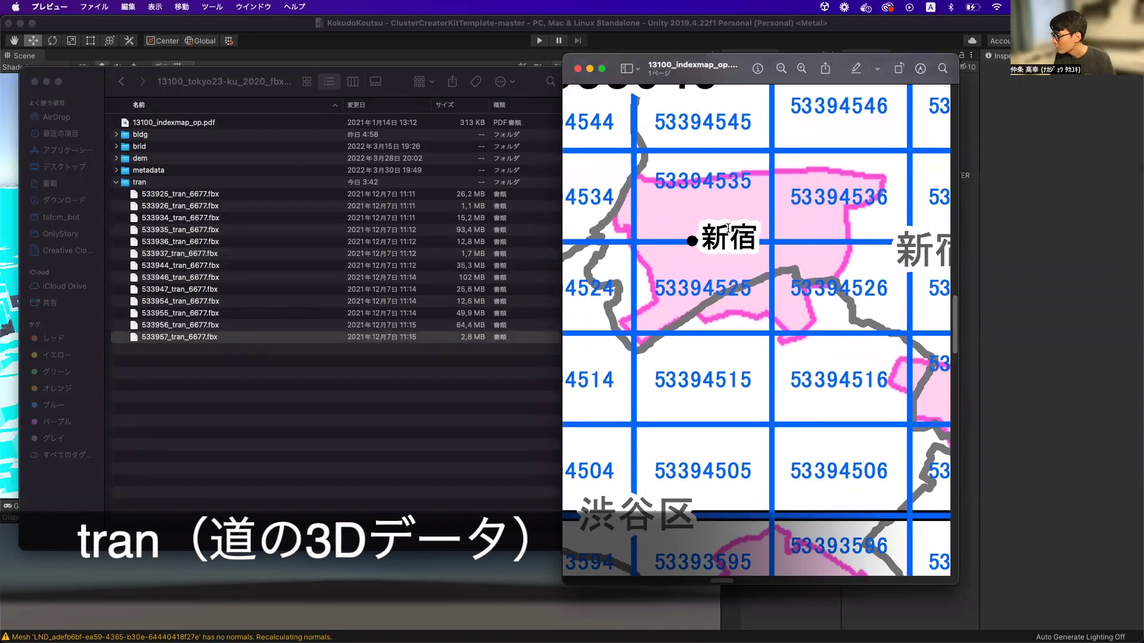
{"action": "scroll", "coordinate": [728, 230], "scroll_direction": "right", "scroll_amount": 4}
{"action": "scroll", "coordinate": [727, 231], "scroll_direction": "right", "scroll_amount": 3}
{"action": "scroll", "coordinate": [733, 230], "scroll_direction": "right", "scroll_amount": 2}
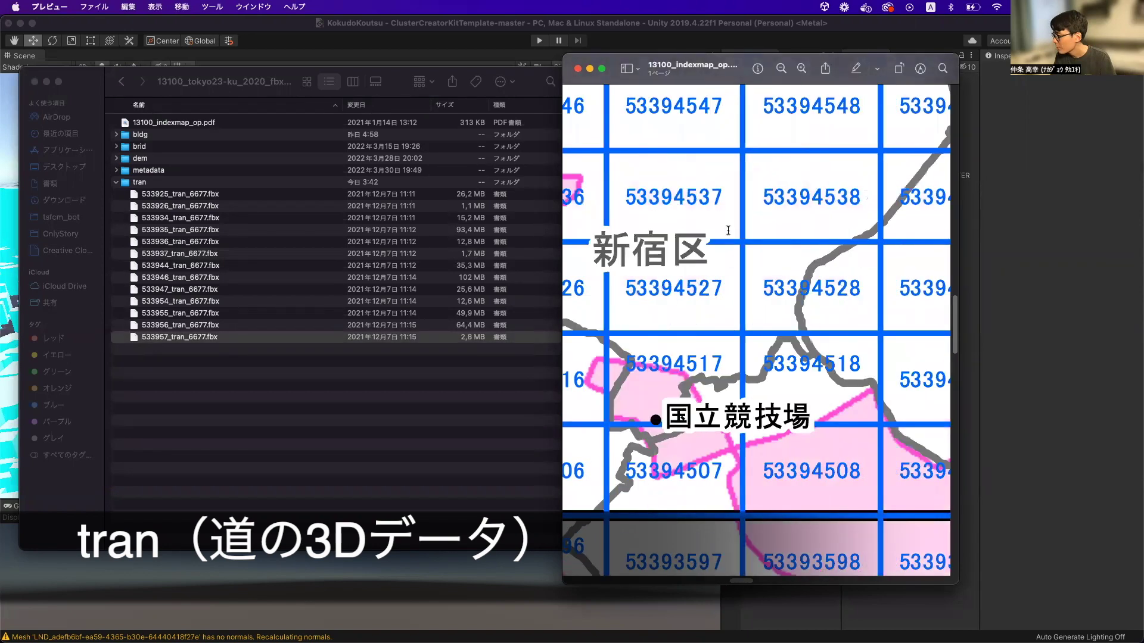
{"action": "left_click", "coordinate": [602, 68]}
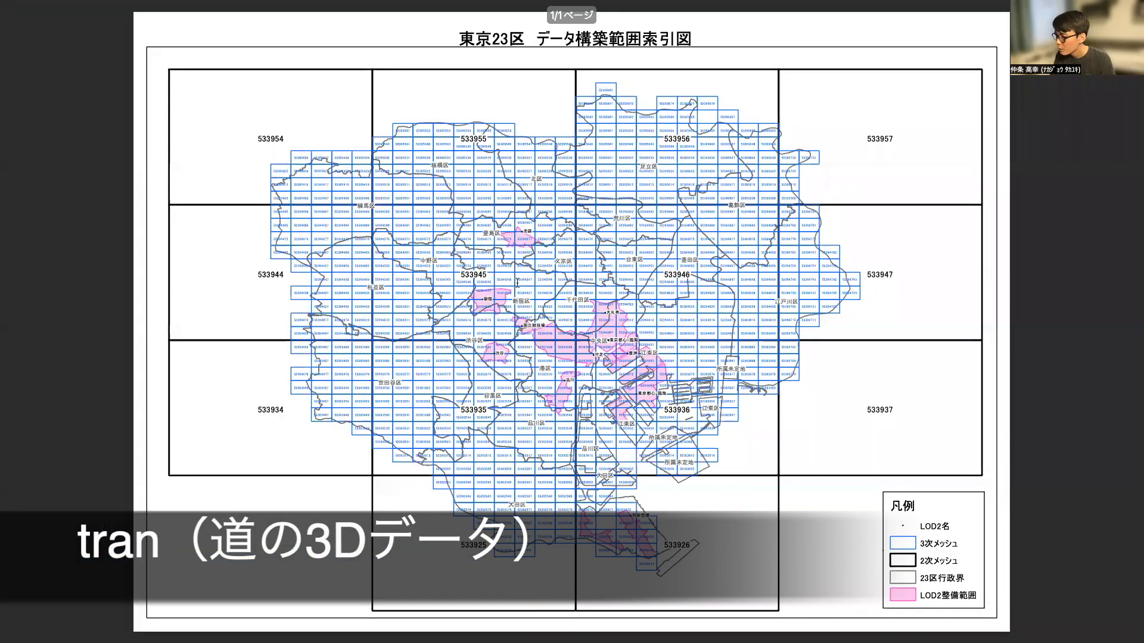
{"action": "scroll", "coordinate": [517, 283], "scroll_direction": "up", "scroll_amount": 5, "text": "ctrl"}
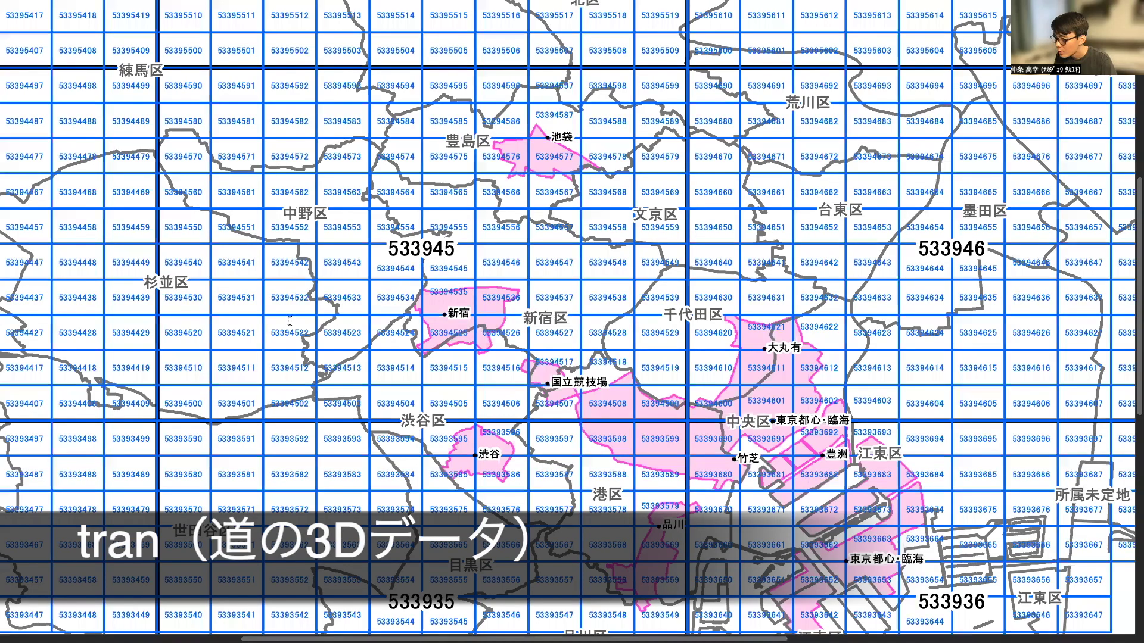
{"action": "scroll", "coordinate": [358, 382], "scroll_direction": "left", "scroll_amount": 2}
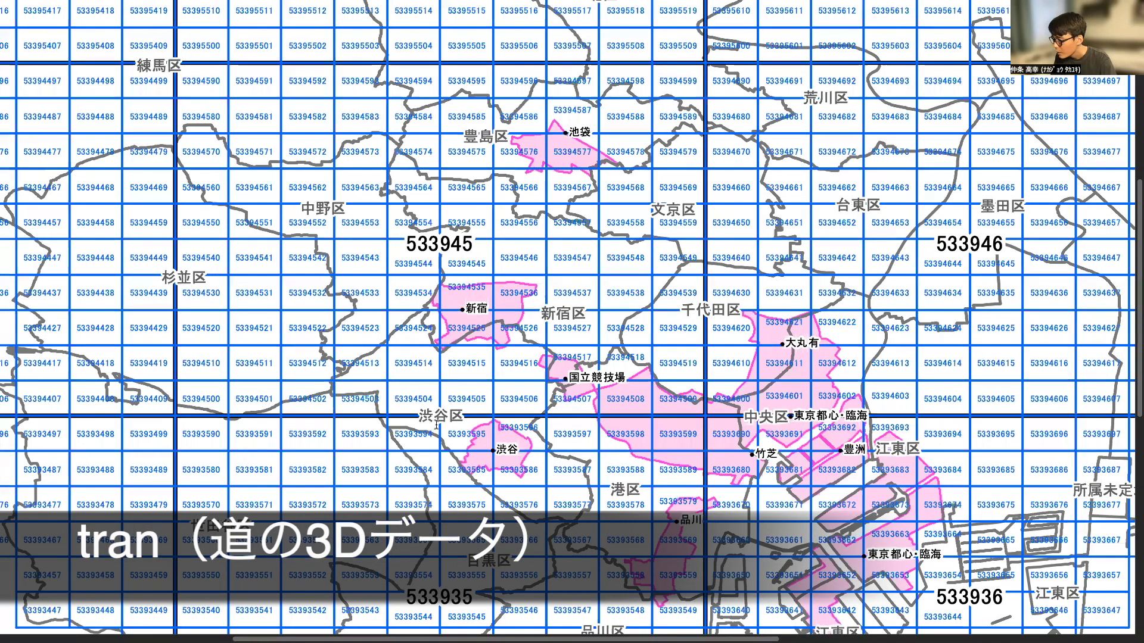
{"action": "scroll", "coordinate": [537, 441], "scroll_direction": "down", "scroll_amount": 1}
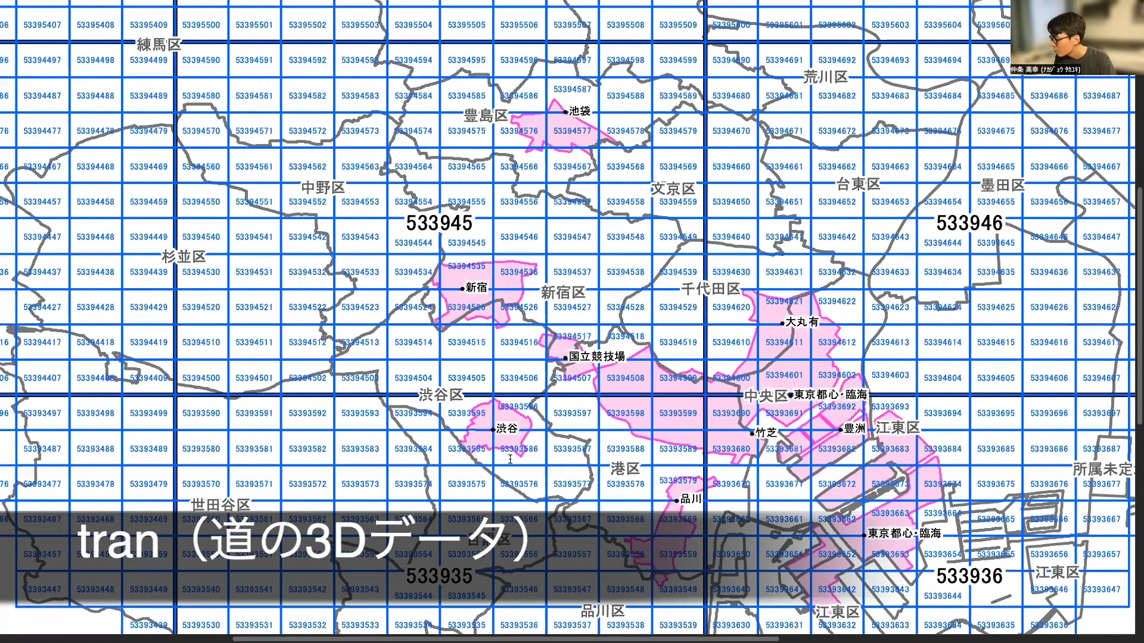
{"action": "scroll", "coordinate": [512, 457], "scroll_direction": "down", "scroll_amount": 1}
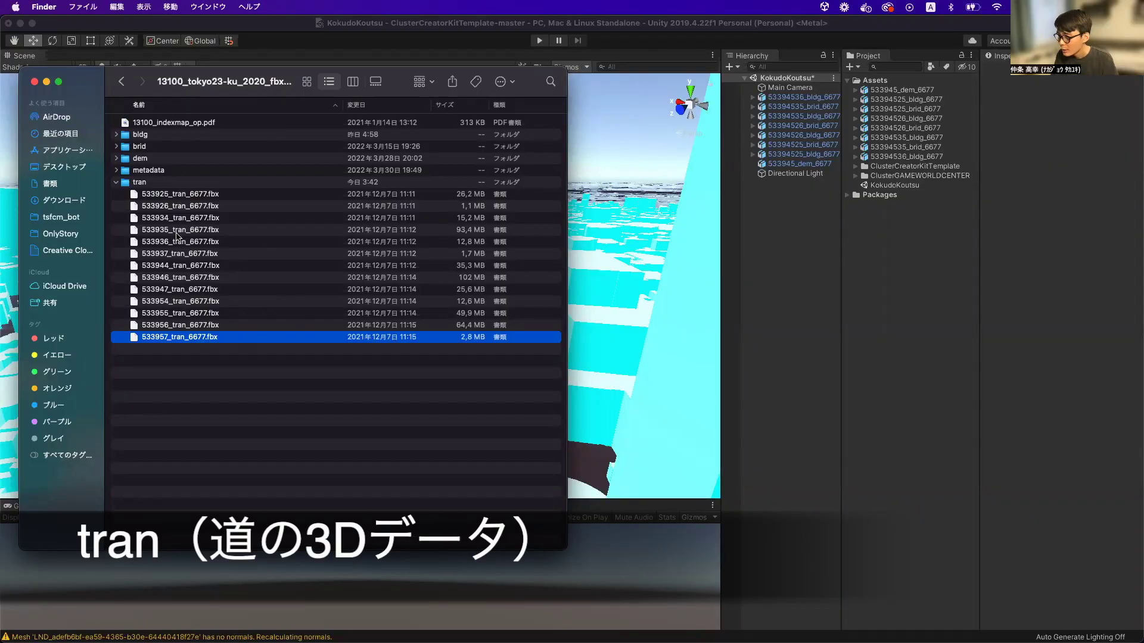
Step: Compare the 533935, 533934 and 533944 tran tiles against the index map
{"action": "left_click", "coordinate": [159, 231]}
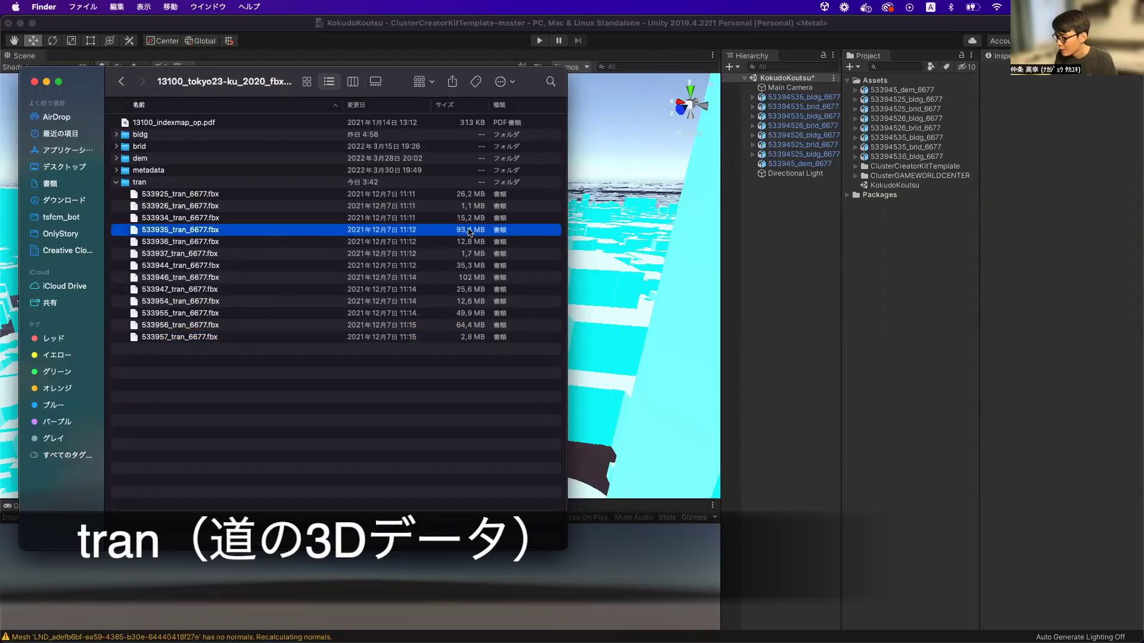
{"action": "left_click", "coordinate": [204, 219]}
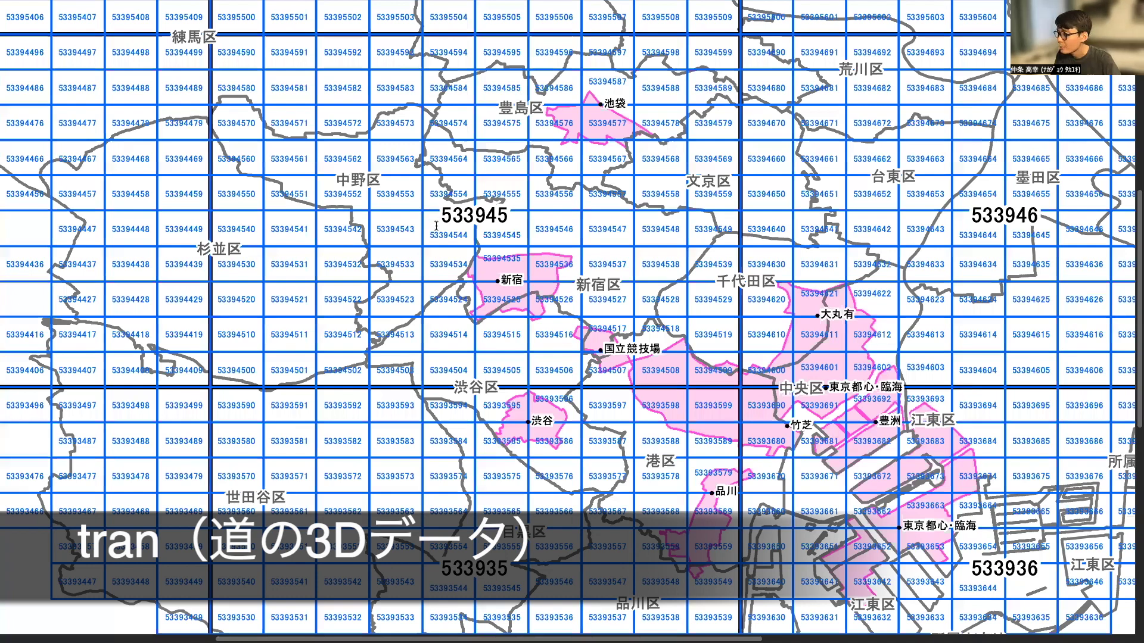
{"action": "scroll", "coordinate": [490, 262], "scroll_direction": "up", "scroll_amount": 3}
{"action": "scroll", "coordinate": [392, 428], "scroll_direction": "down", "scroll_amount": 1}
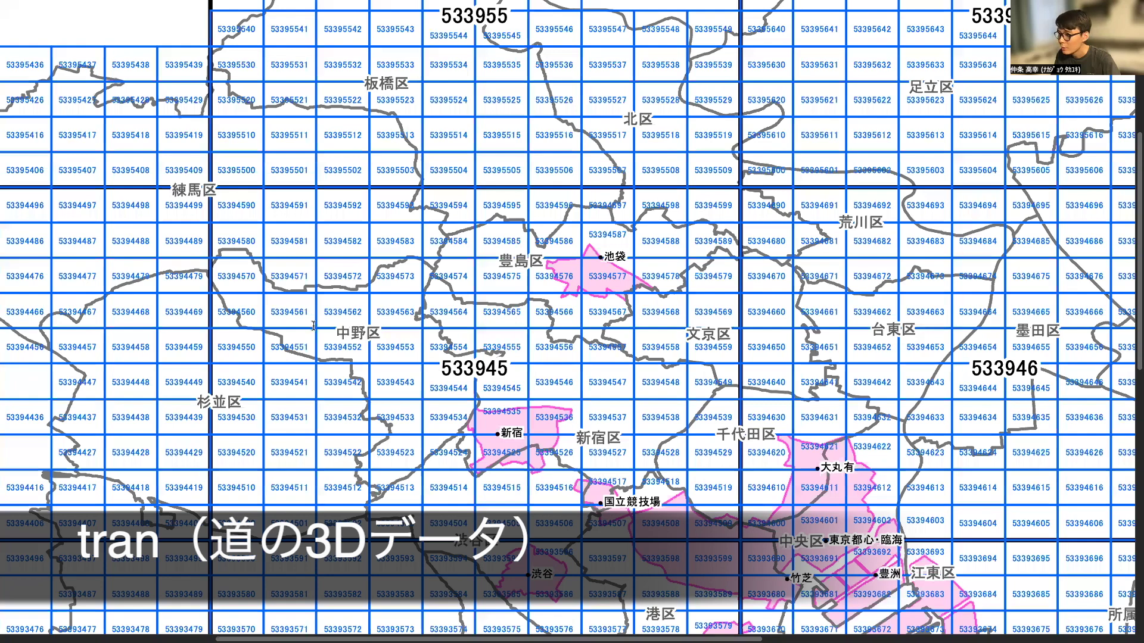
{"action": "scroll", "coordinate": [181, 190], "scroll_direction": "down", "scroll_amount": 3}
{"action": "scroll", "coordinate": [182, 190], "scroll_direction": "left", "scroll_amount": 4}
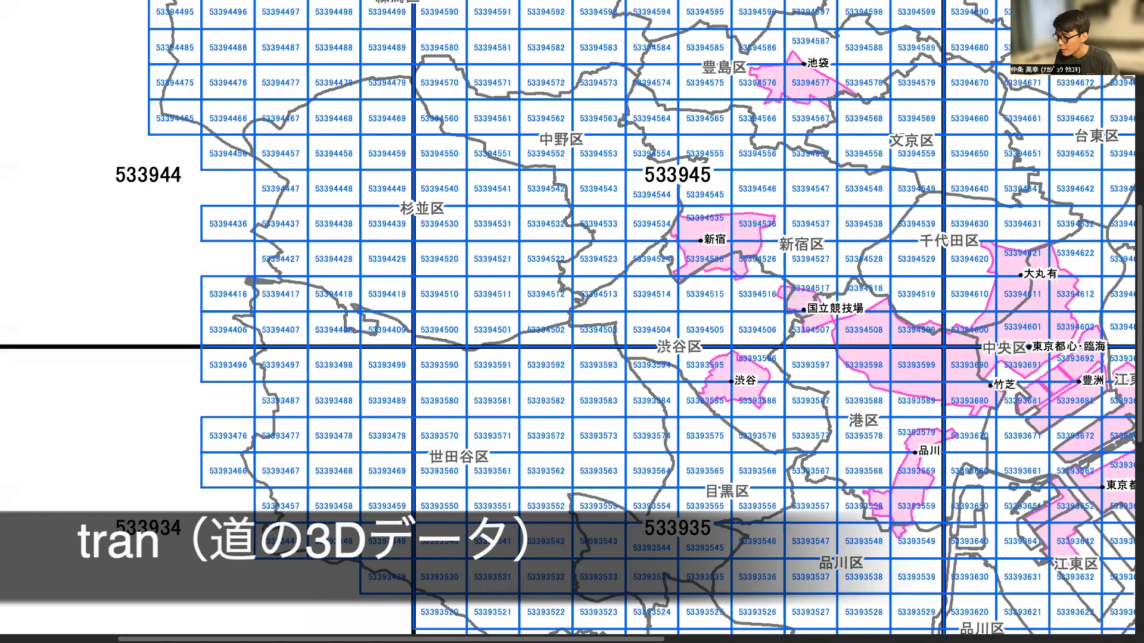
{"action": "scroll", "coordinate": [183, 278], "scroll_direction": "down", "scroll_amount": 1}
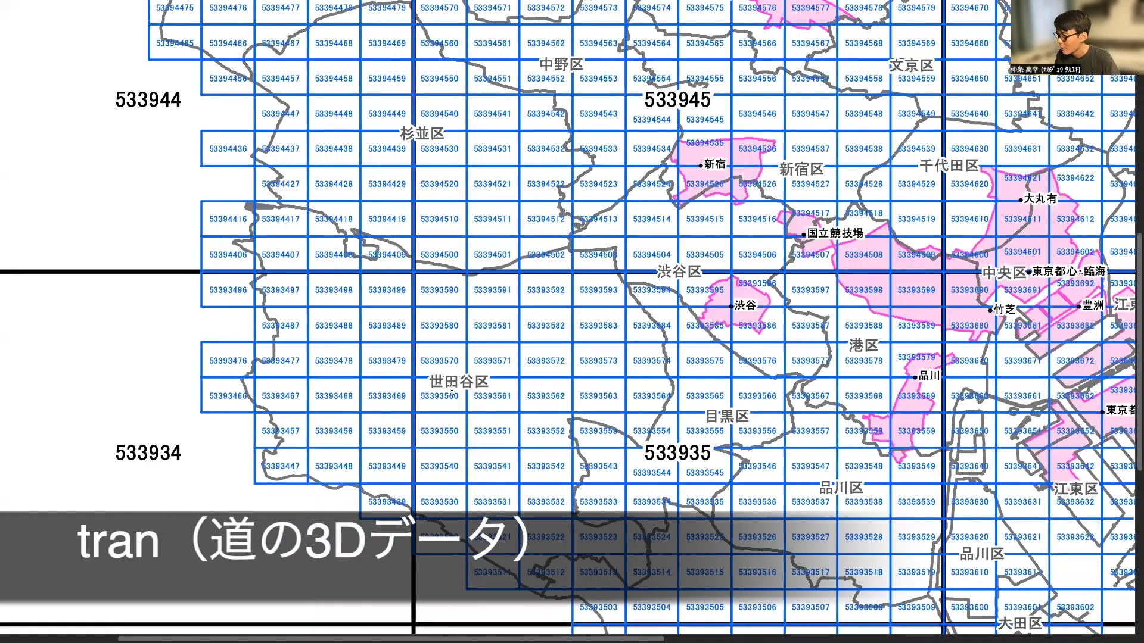
{"action": "scroll", "coordinate": [301, 399], "scroll_direction": "up", "scroll_amount": 1}
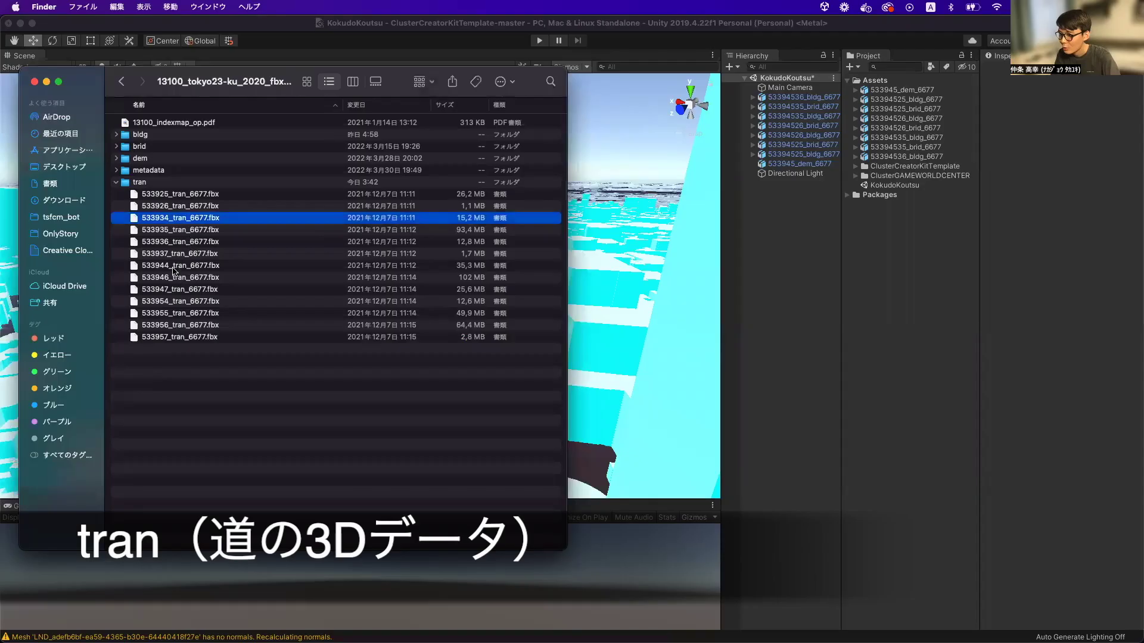
{"action": "left_click", "coordinate": [174, 271]}
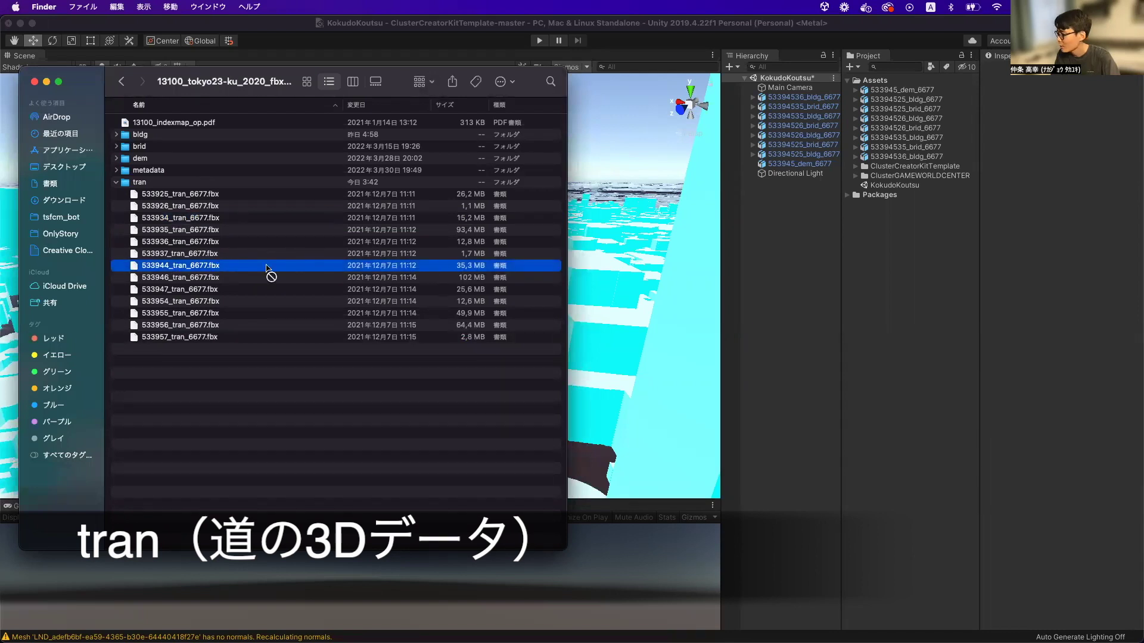
Step: Import 533944_tran_6677.fbx into Assets and start dragging it over the scene
{"action": "left_click_drag", "start_coordinate": [266, 269], "coordinate": [885, 164]}
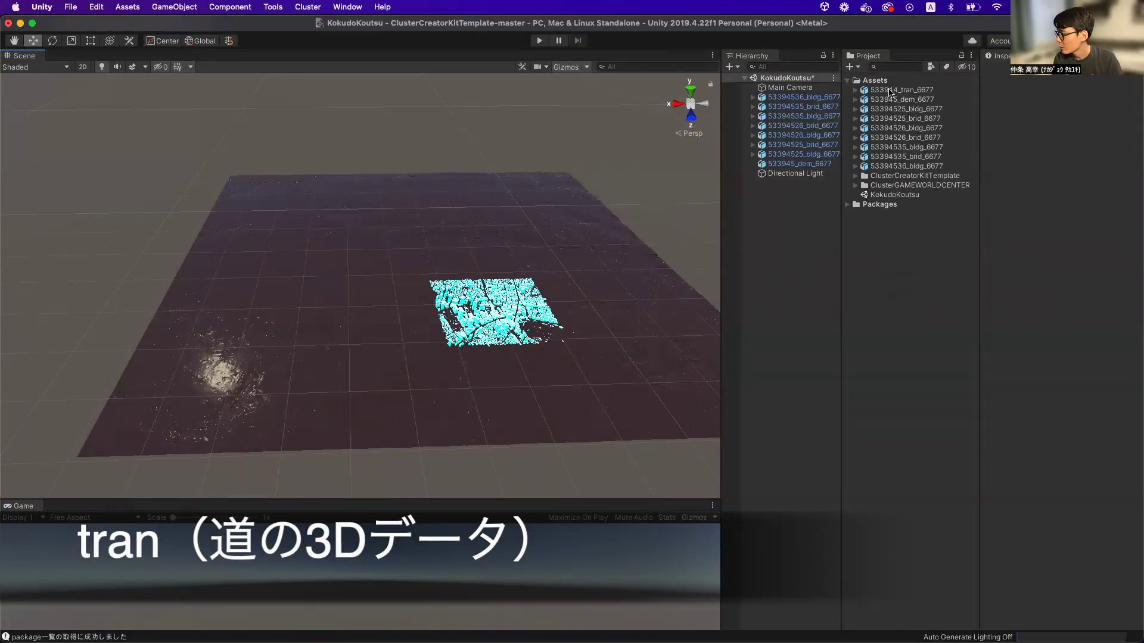
{"action": "left_click_drag", "start_coordinate": [889, 92], "coordinate": [707, 133]}
{"action": "left_click_drag", "start_coordinate": [476, 214], "coordinate": [104, 181]}
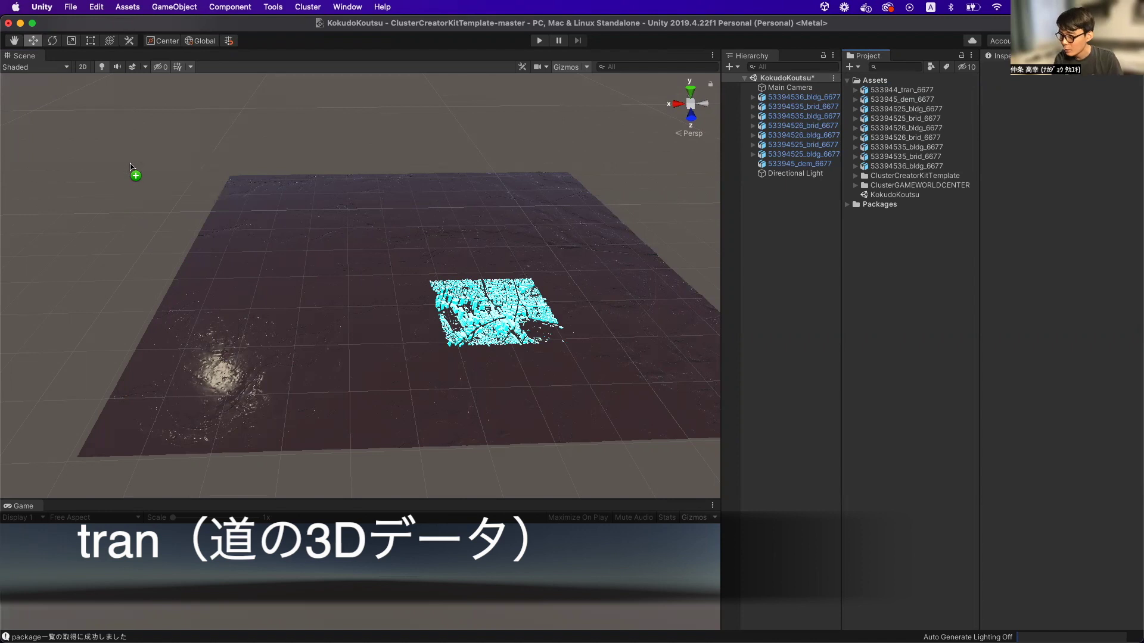
Step: Place the 533944_tran_6677 road tile in the scene at position 0, 0, 0
{"action": "left_click_drag", "start_coordinate": [104, 182], "coordinate": [130, 167]}
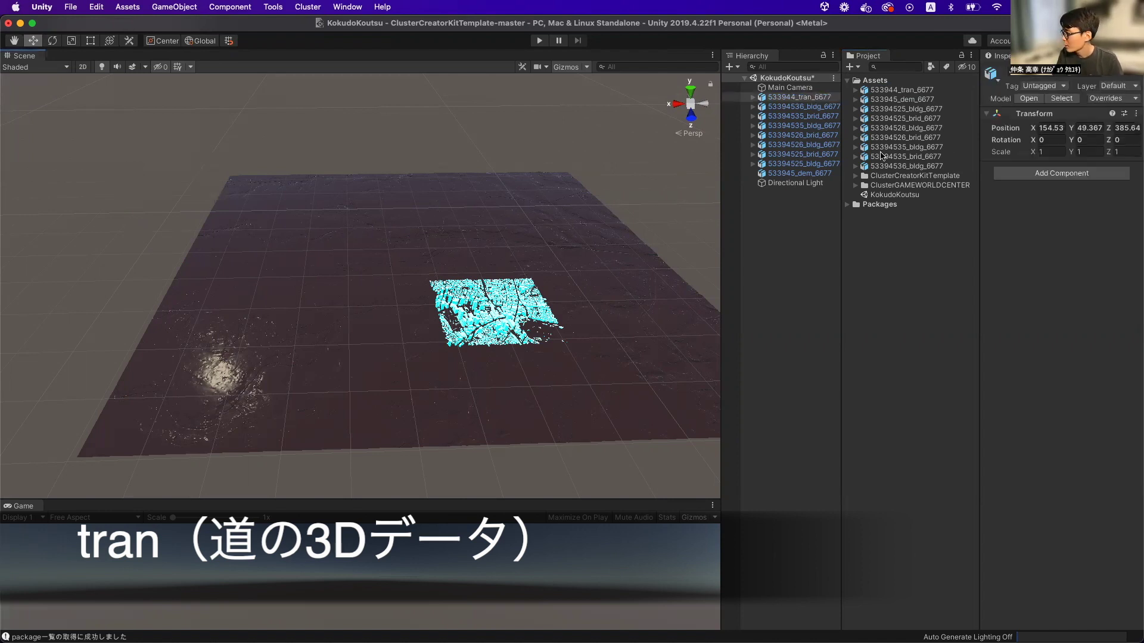
{"action": "left_click", "coordinate": [1059, 126]}
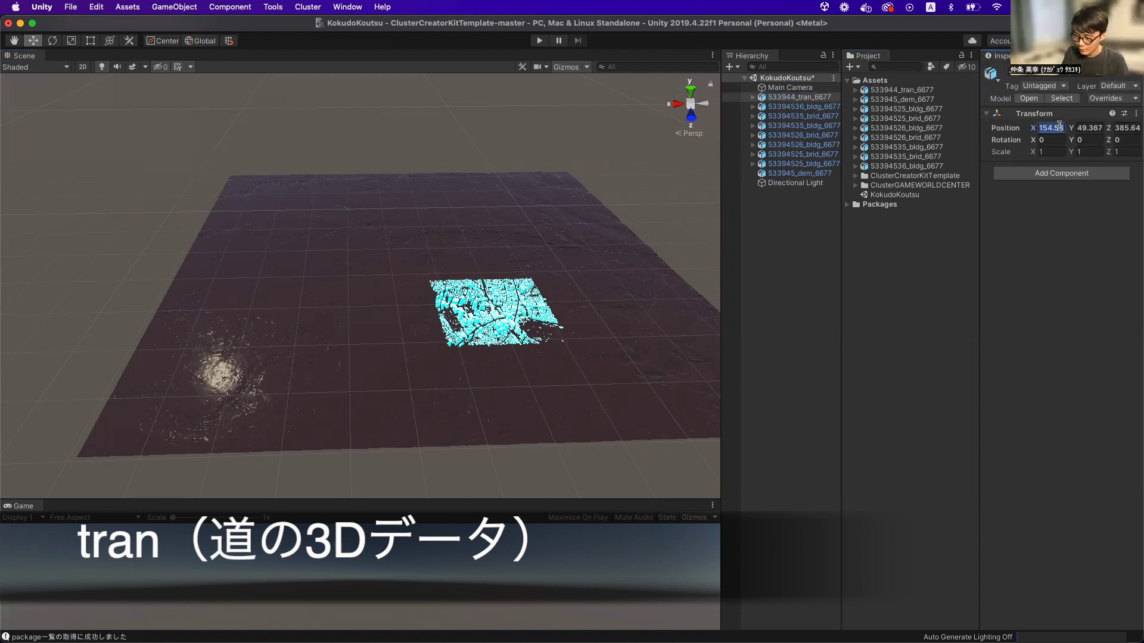
{"action": "type", "text": "0"}
{"action": "key", "text": "Tab"}
{"action": "key", "text": "Tab"}
{"action": "type", "text": "0"}
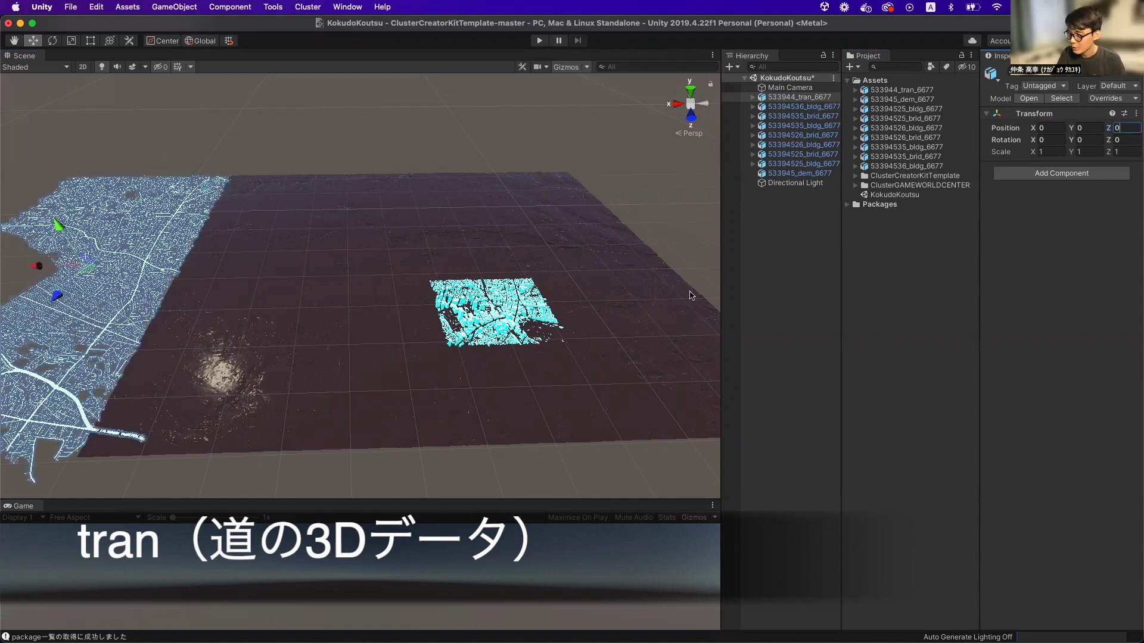
Step: Orbit around the road mesh to confirm it lies beside the terrain
{"action": "left_click_drag", "start_coordinate": [273, 248], "coordinate": [219, 251], "text": "alt"}
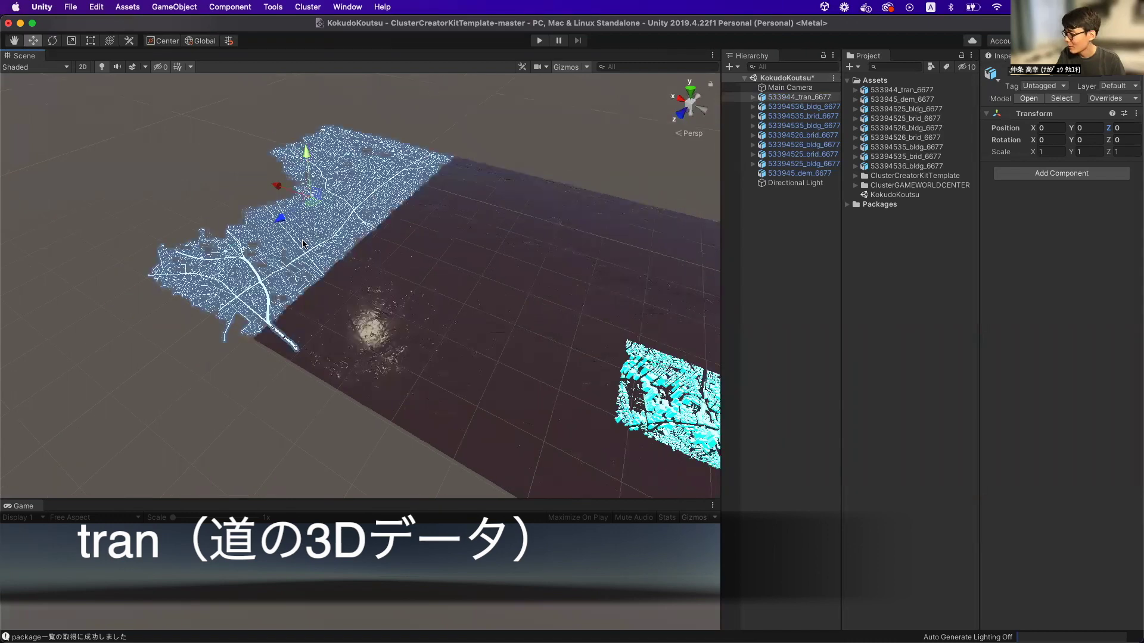
{"action": "left_click", "coordinate": [327, 218]}
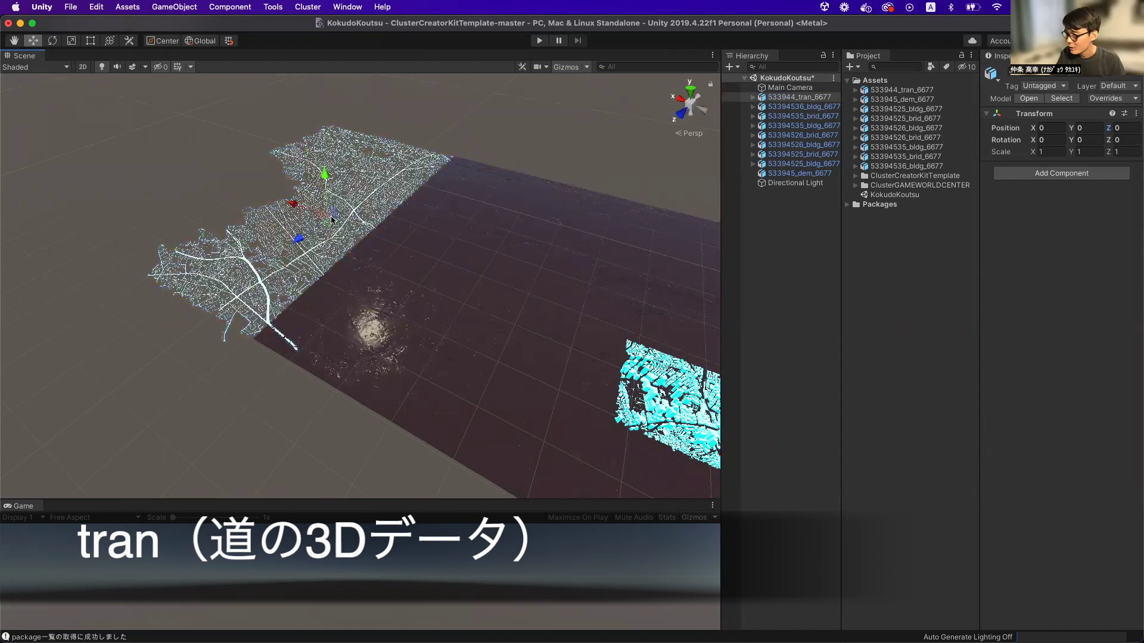
{"action": "mouse_move", "coordinate": [333, 221]}
{"action": "left_mouse_down", "text": "alt"}
{"action": "mouse_move", "coordinate": [544, 266]}
{"action": "mouse_move", "coordinate": [336, 337]}
{"action": "left_mouse_up", "text": "alt"}
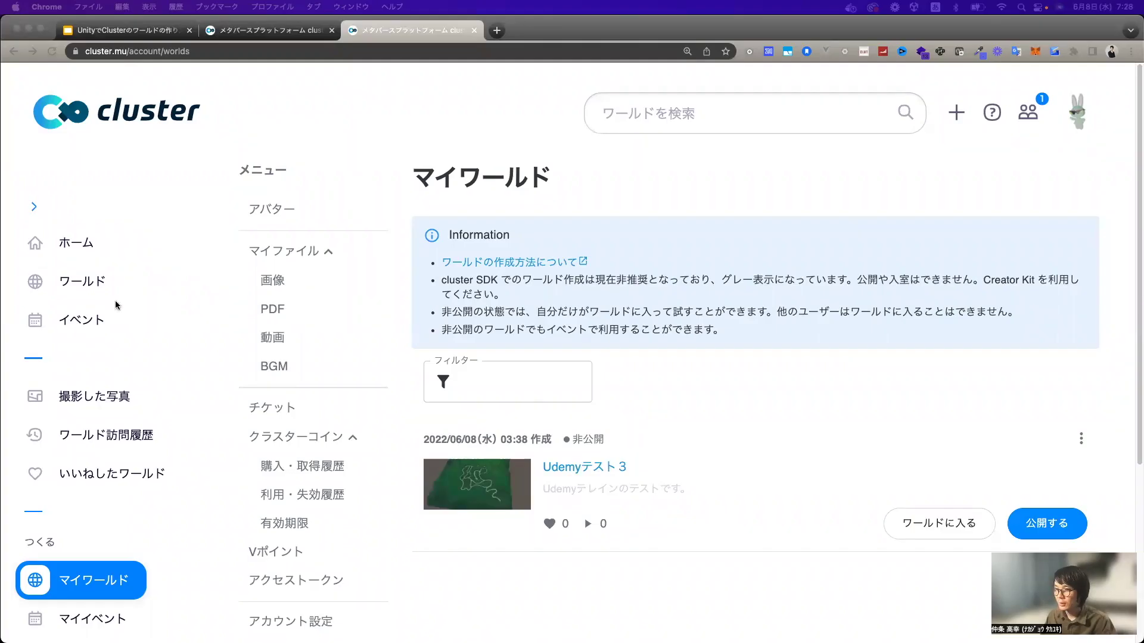
Step: Enter play mode so the Game view renders the forest
{"action": "scroll", "coordinate": [370, 388], "scroll_direction": "down", "scroll_amount": 4}
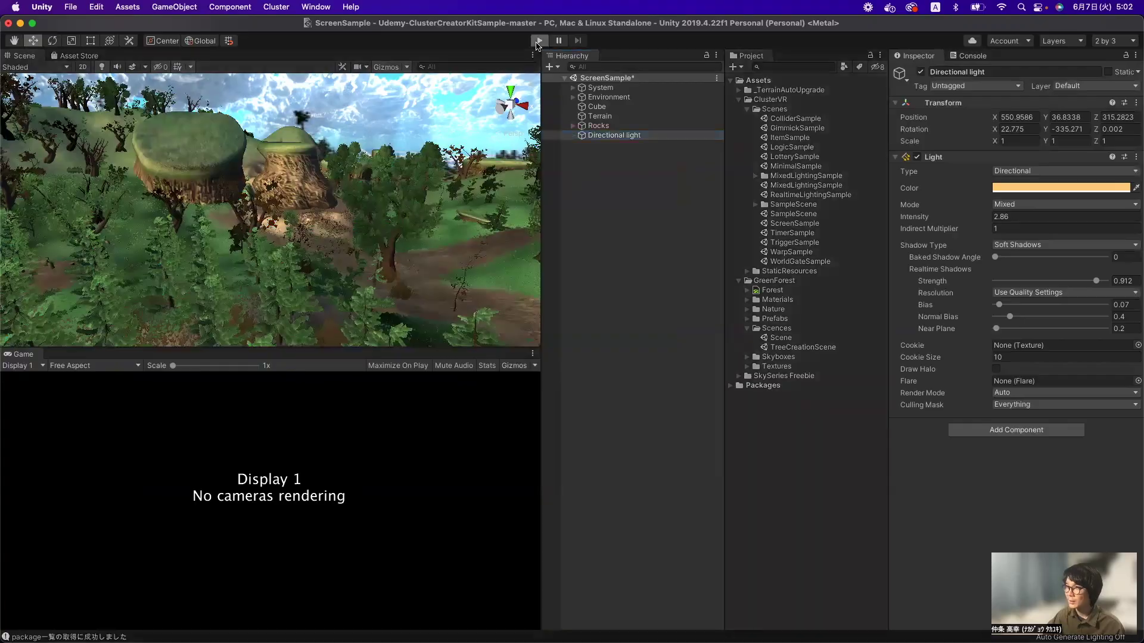
{"action": "left_click", "coordinate": [538, 42]}
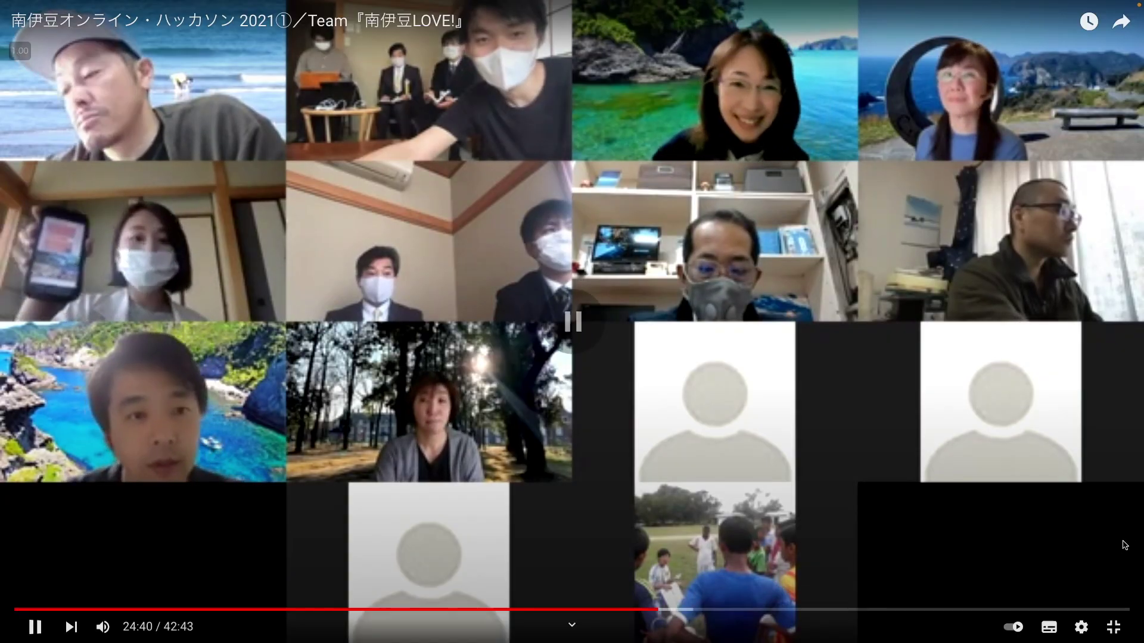
Step: Jump the hackathon video to 25:46, where the team's screen share starts
{"action": "left_click", "coordinate": [689, 609]}
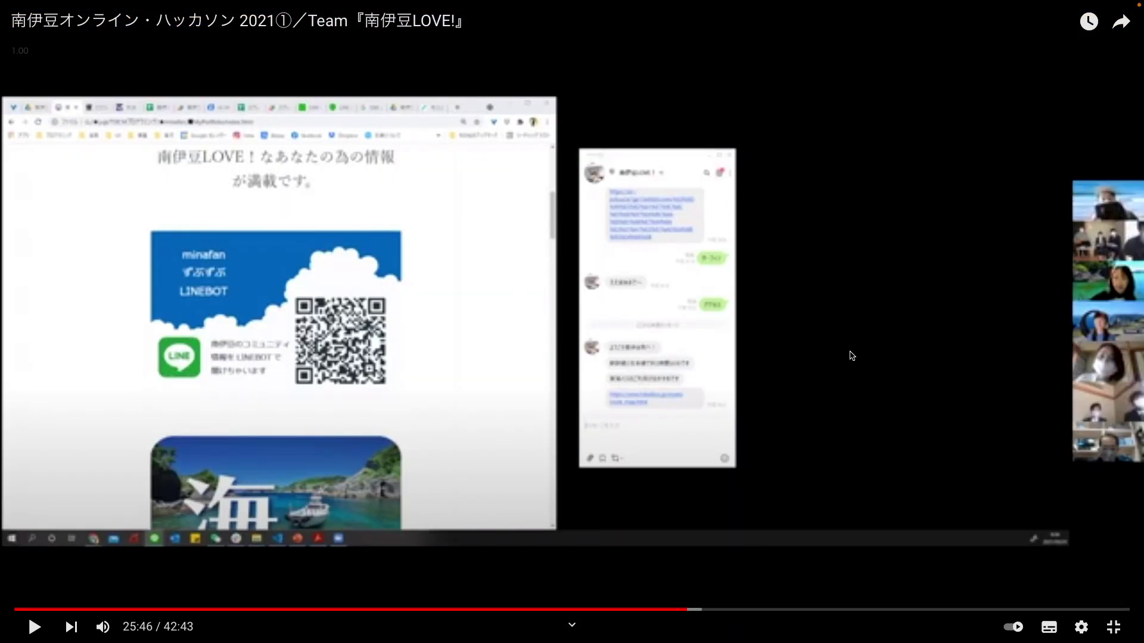